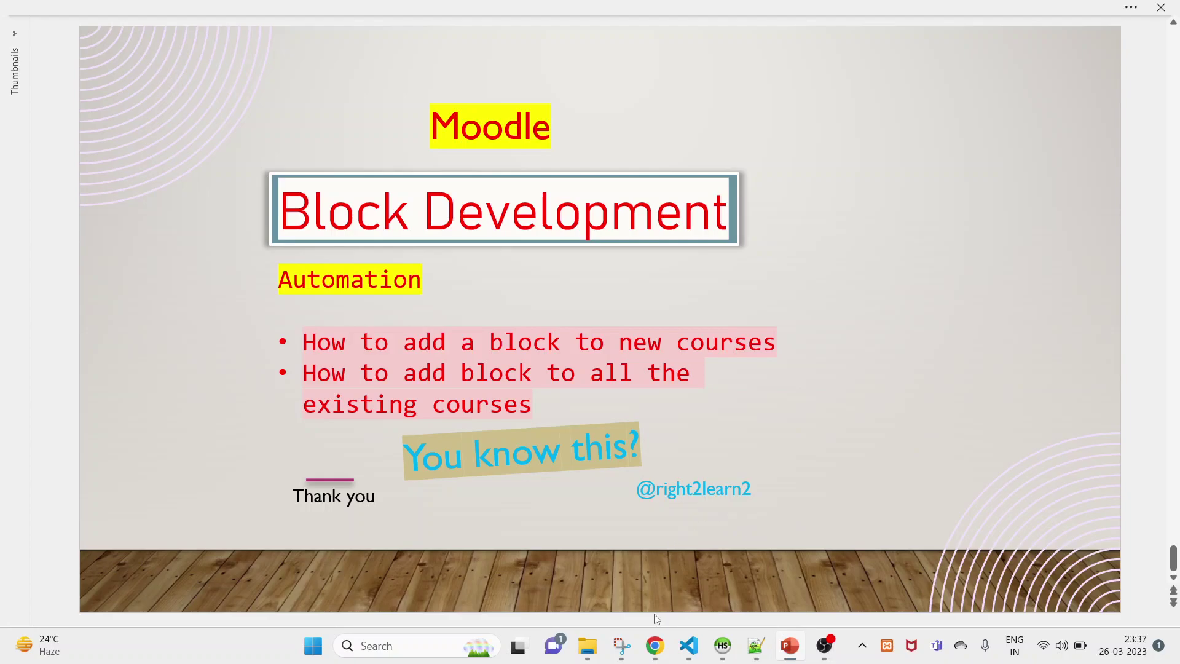
pyautogui.click(689, 646)
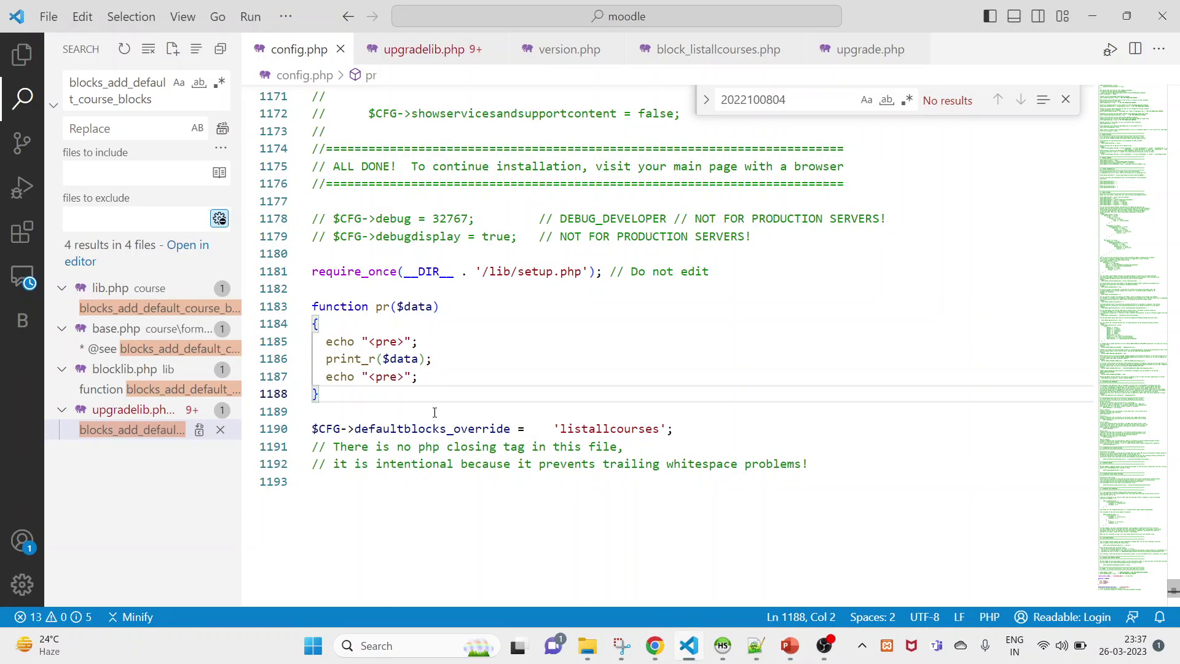
pyautogui.click(314, 428)
pyautogui.keyDown('shift'); pyautogui.click(698, 428); pyautogui.keyUp('shift')
pyautogui.click(696, 427)
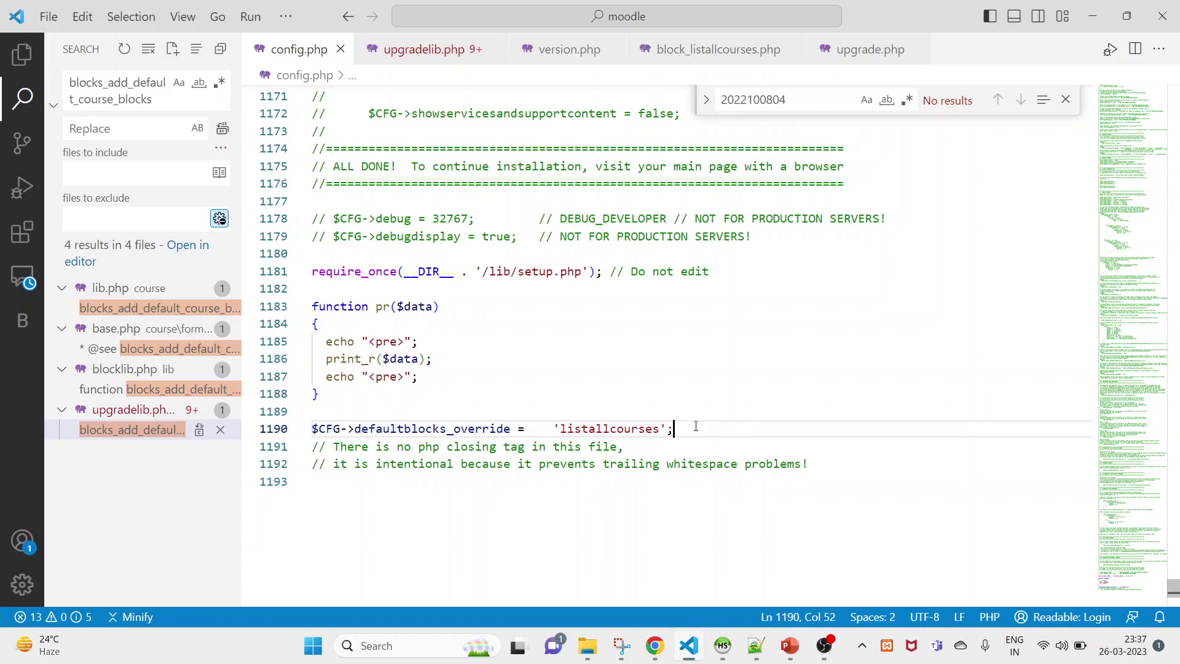
pyautogui.moveTo(687, 427); pyautogui.dragTo(311, 427)
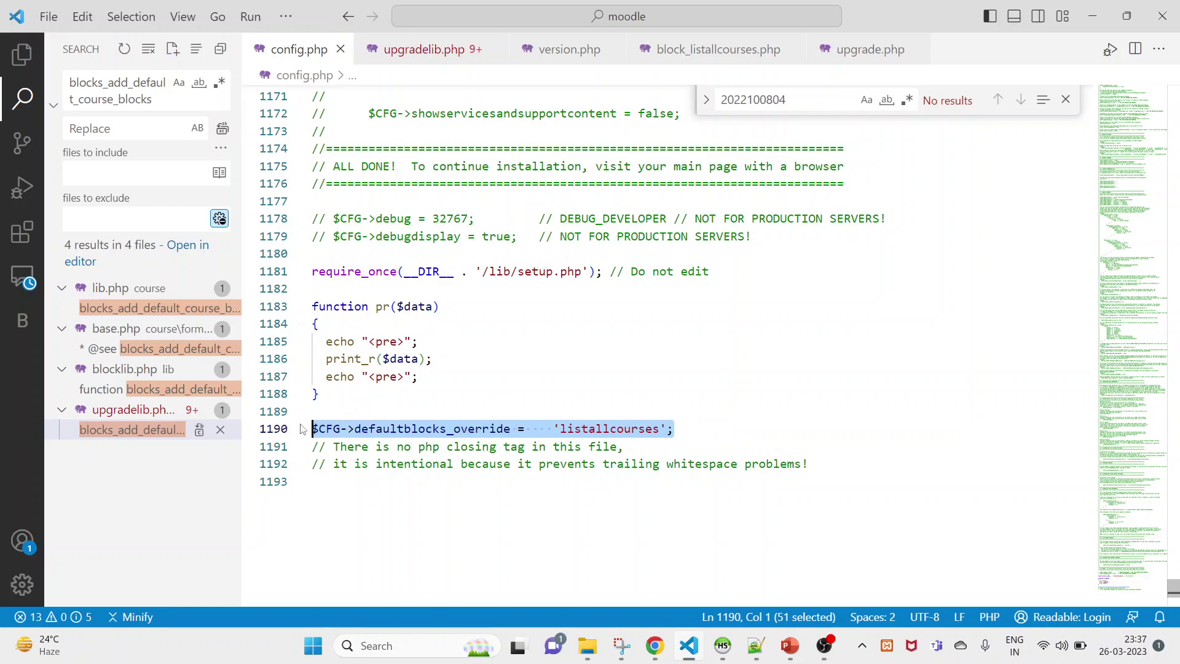
pyautogui.click(503, 446)
pyautogui.moveTo(679, 427); pyautogui.dragTo(310, 428)
pyautogui.click(447, 428)
pyautogui.doubleClick(480, 429)
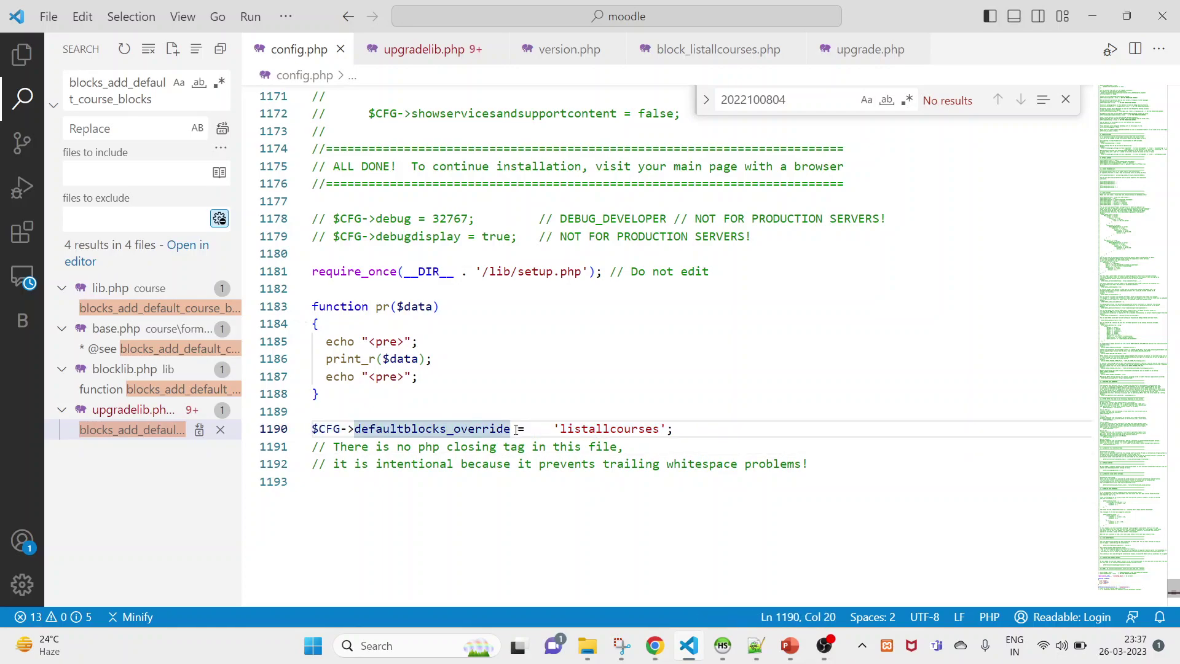
pyautogui.moveTo(474, 429); pyautogui.dragTo(307, 436)
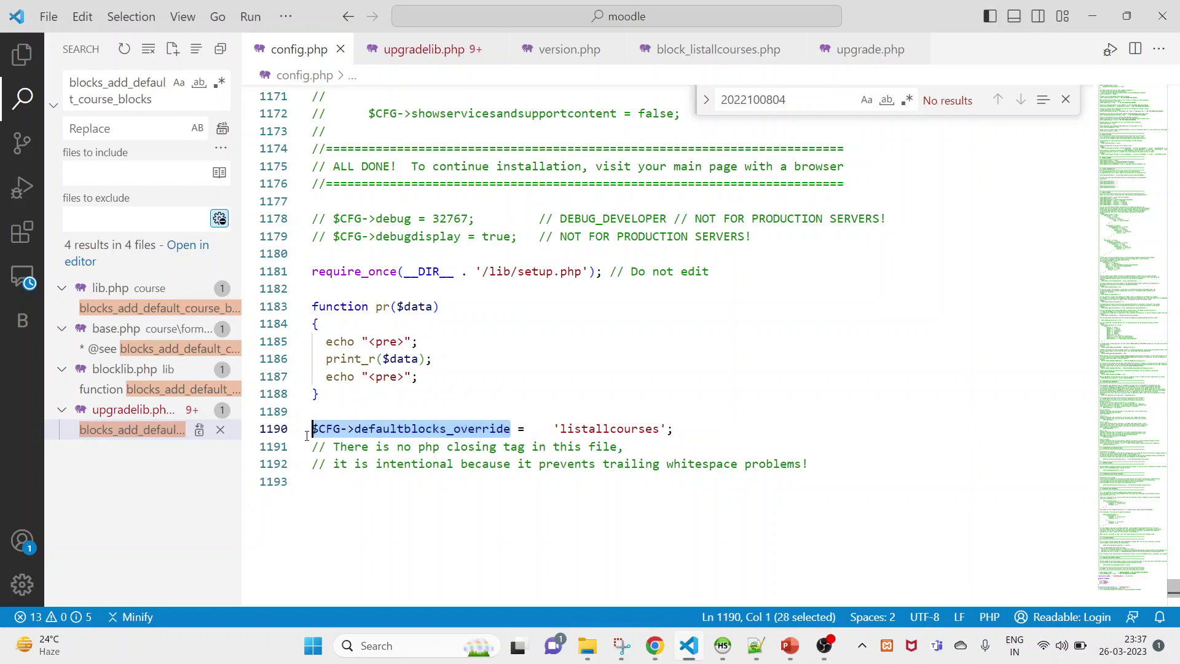
pyautogui.click(424, 430)
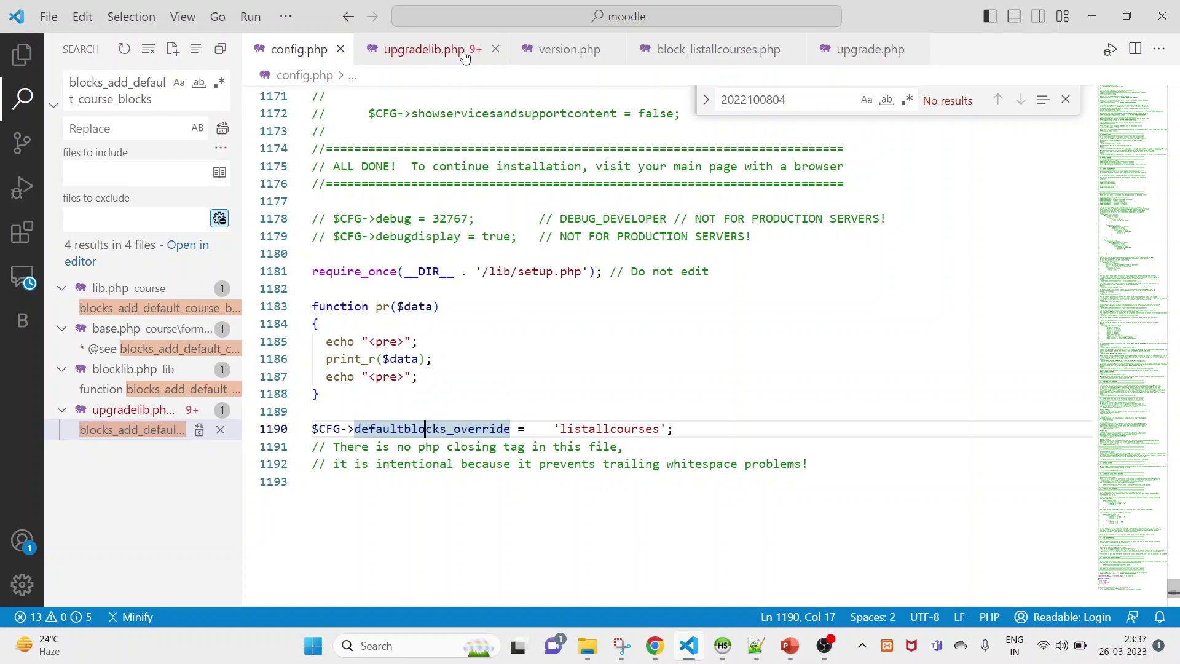
pyautogui.doubleClick(616, 427)
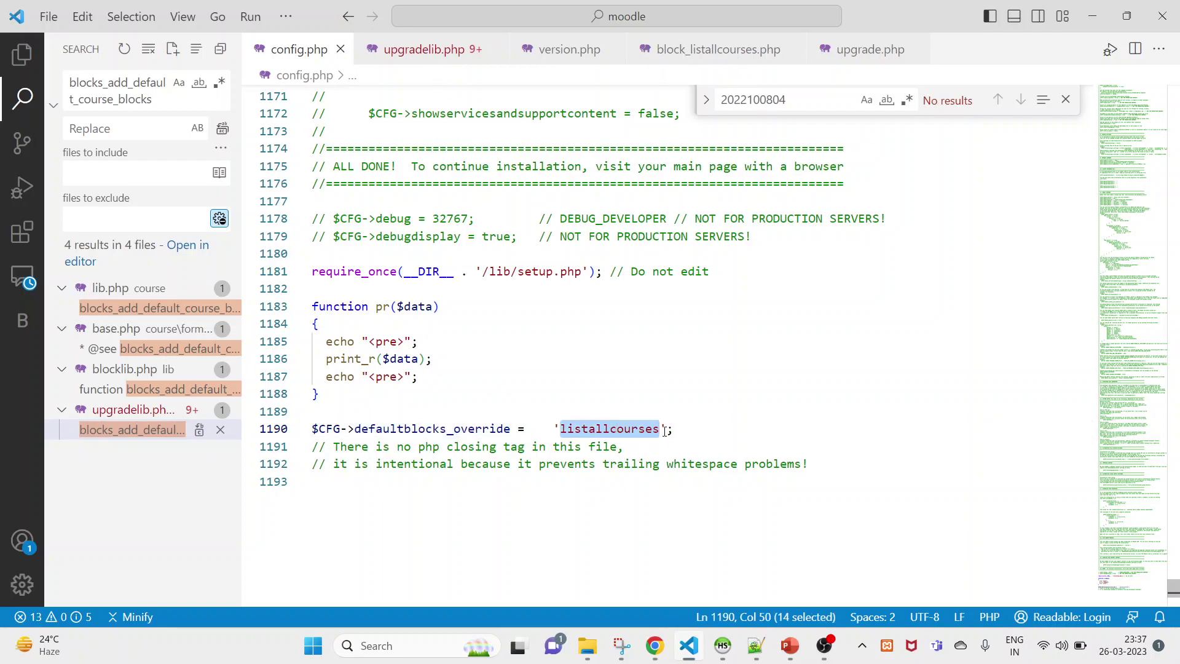
pyautogui.moveTo(587, 649)
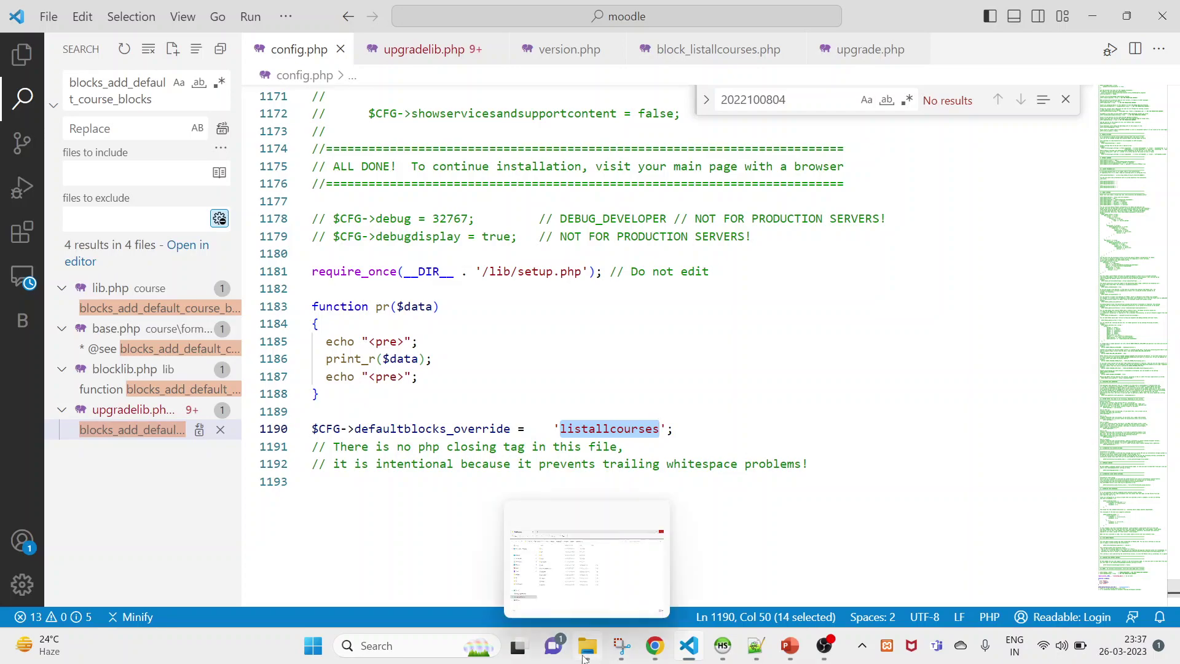
# In File Explorer's Moodle blocks folder, copy the exact openai_chat folder name without renaming it.
pyautogui.click(555, 569)
pyautogui.click(476, 87)
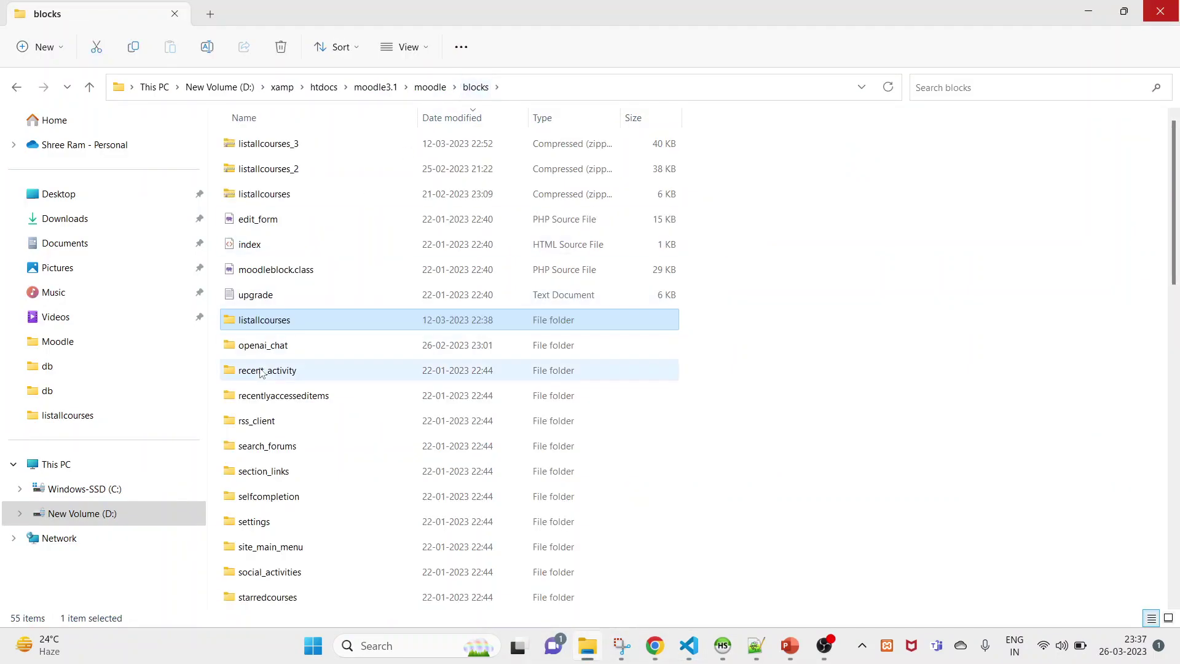
pyautogui.click(268, 348)
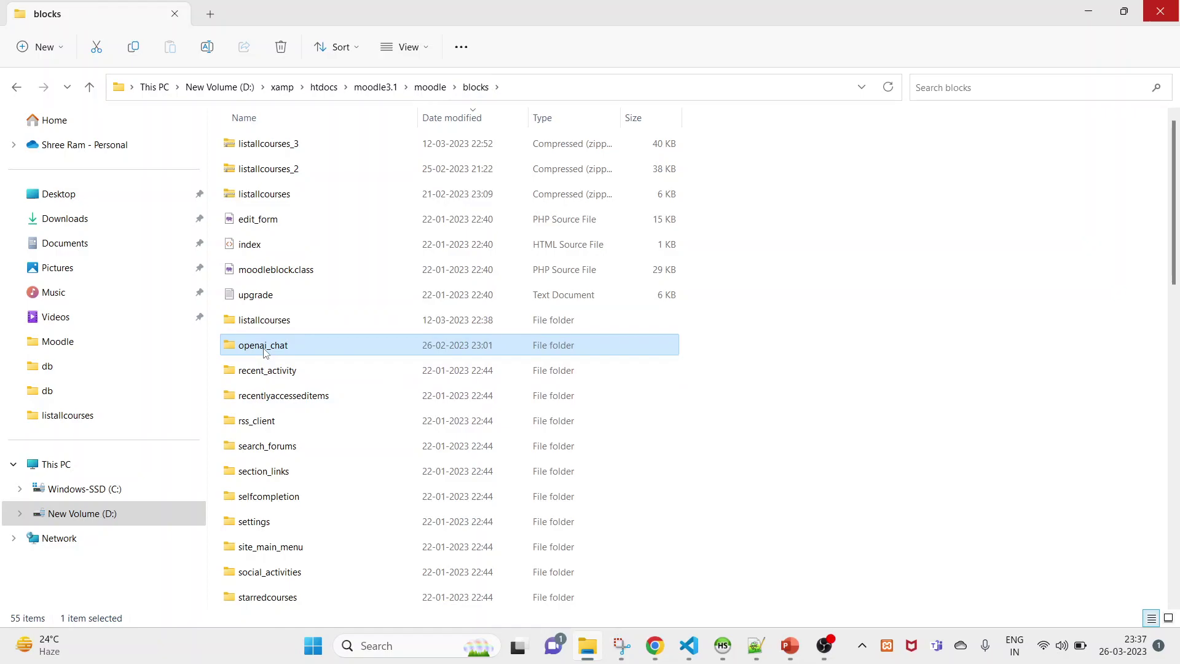
pyautogui.press('F2')
pyautogui.click(302, 342)
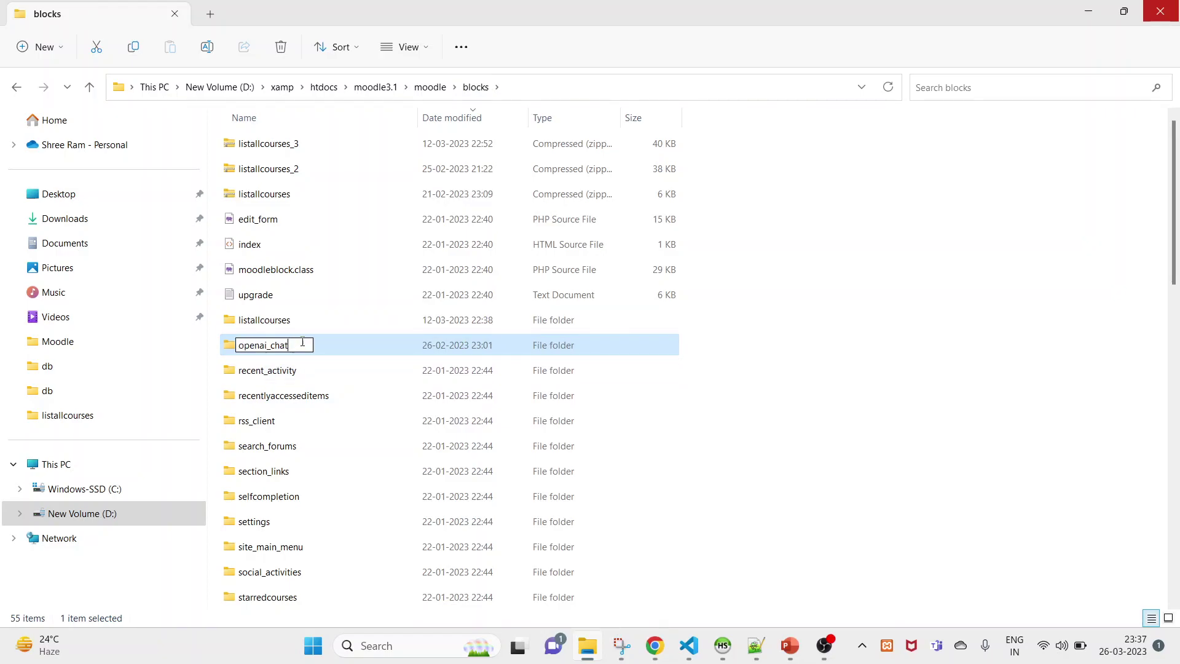
pyautogui.click(286, 378)
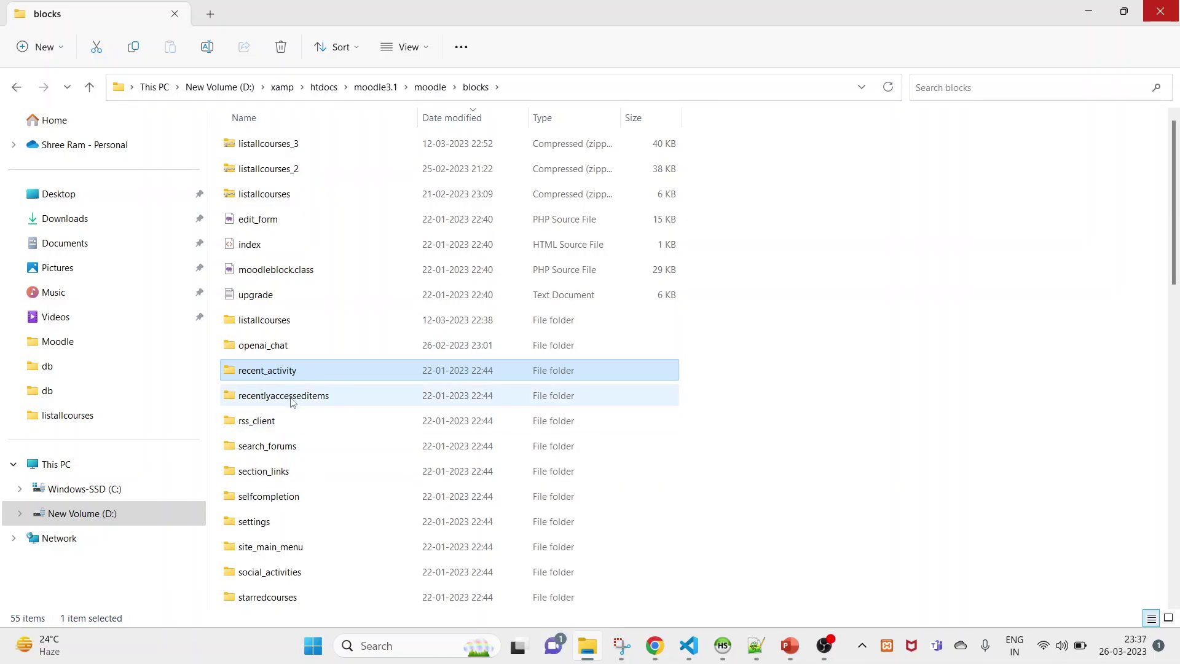
pyautogui.click(292, 397)
pyautogui.click(292, 396)
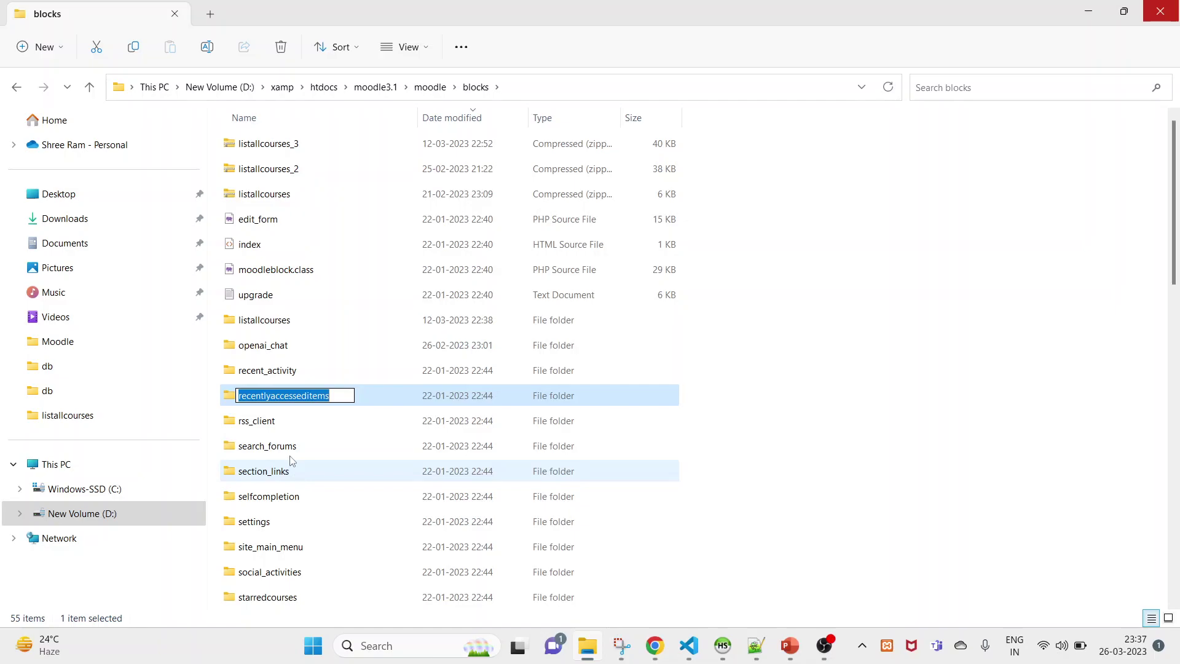
pyautogui.click(281, 348)
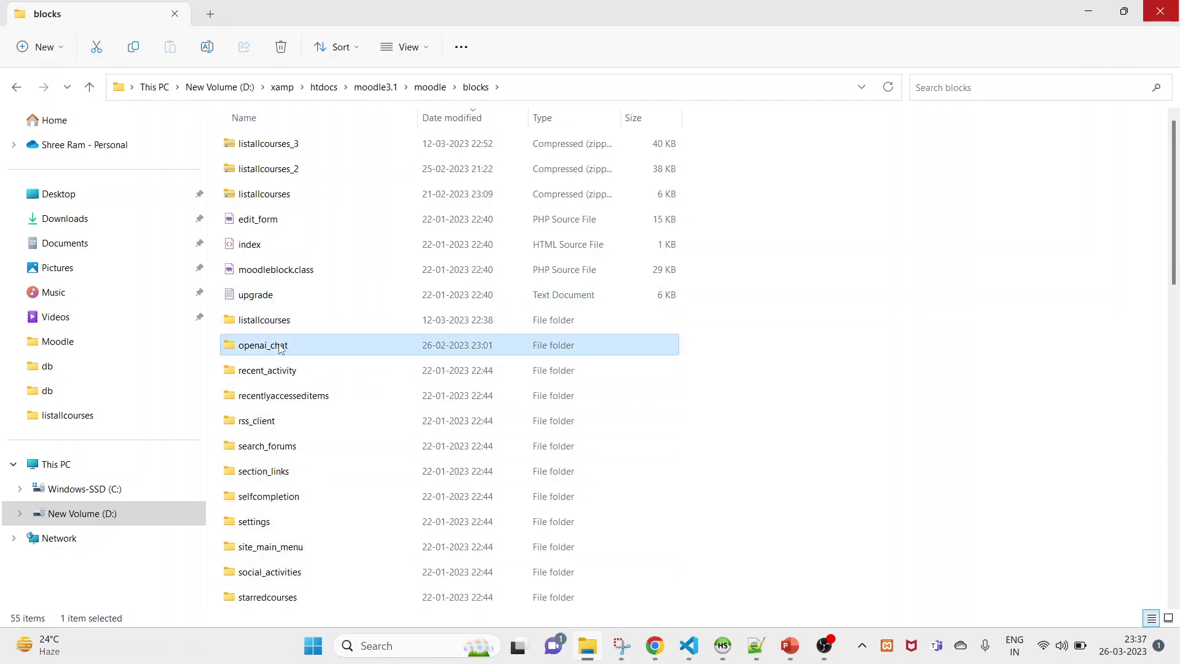
pyautogui.click(281, 348)
pyautogui.hotkey('ctrl', 'c')
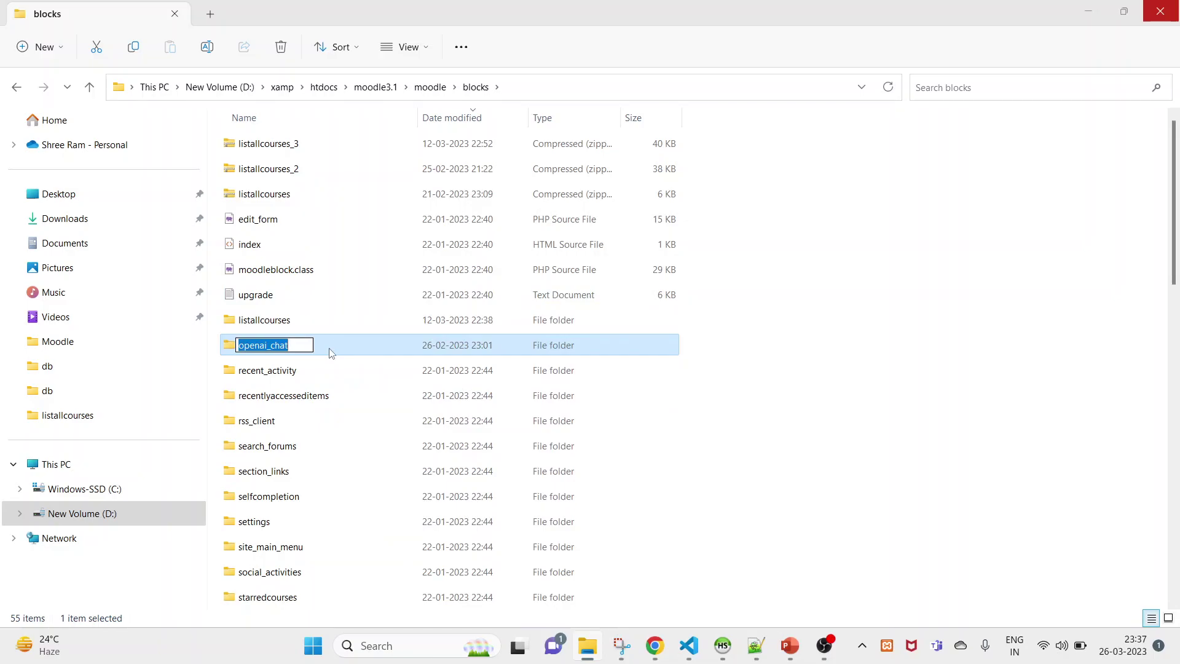
pyautogui.press('Escape')
# Append ',openai_chat' after 'listallcourses' on config.php line 1190 and save.
pyautogui.click(688, 646)
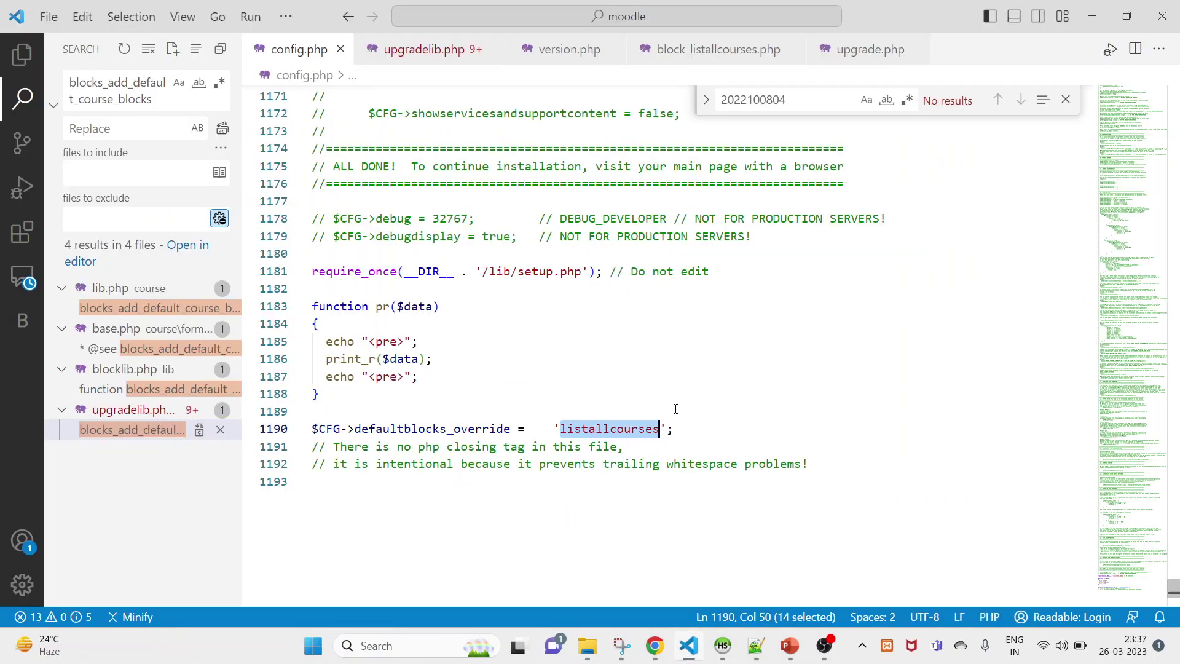
pyautogui.click(664, 426)
pyautogui.write(',')
pyautogui.hotkey('ctrl', 'v')
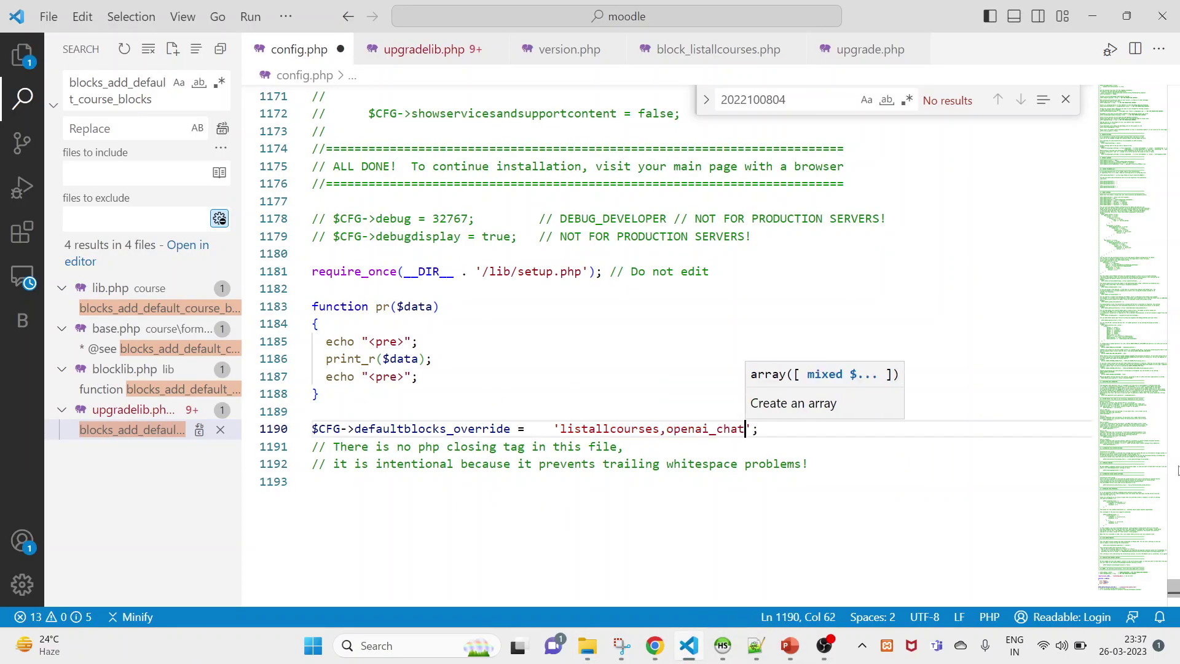
pyautogui.write(',')
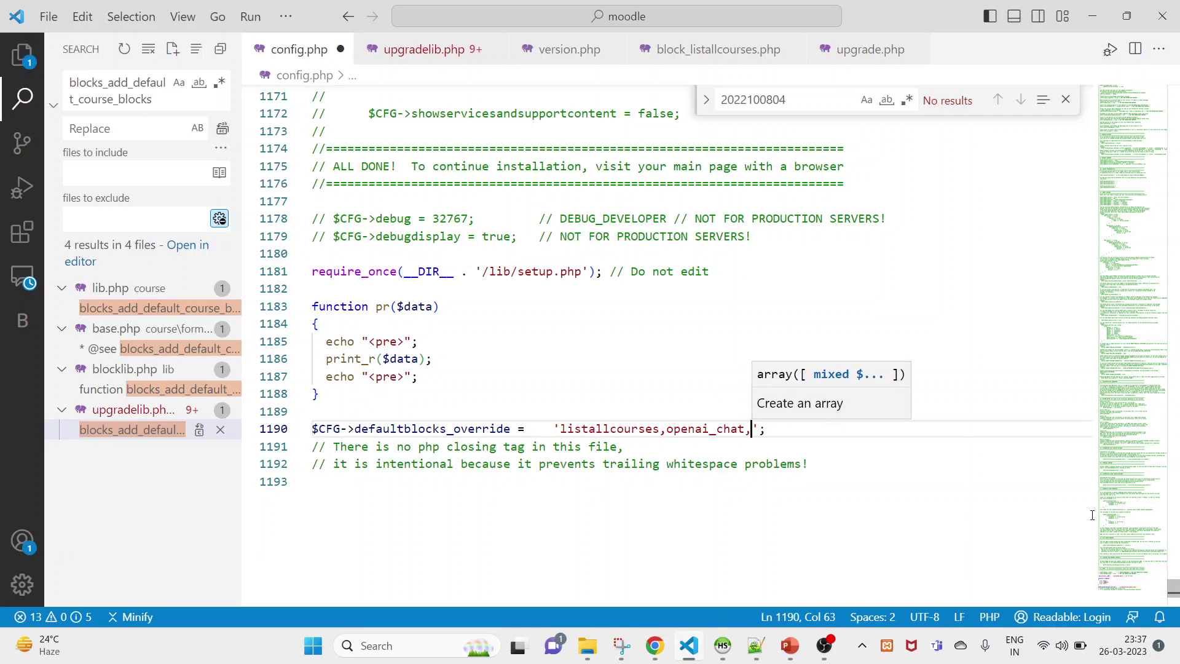
pyautogui.press('BackSpace')
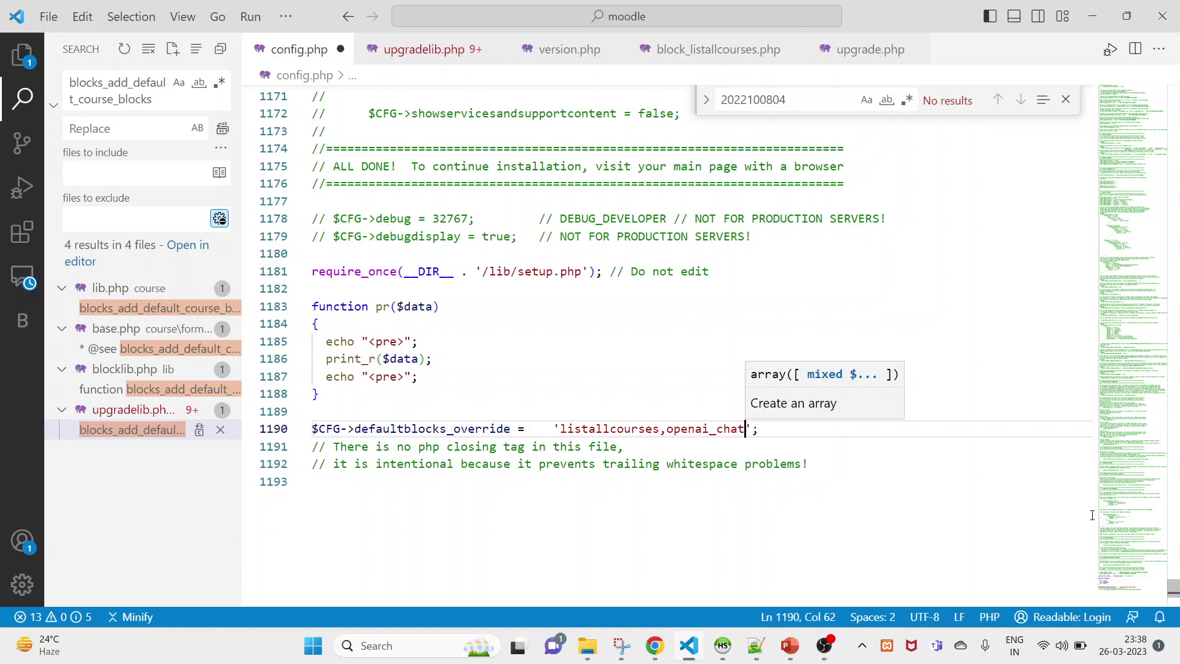
pyautogui.write(',')
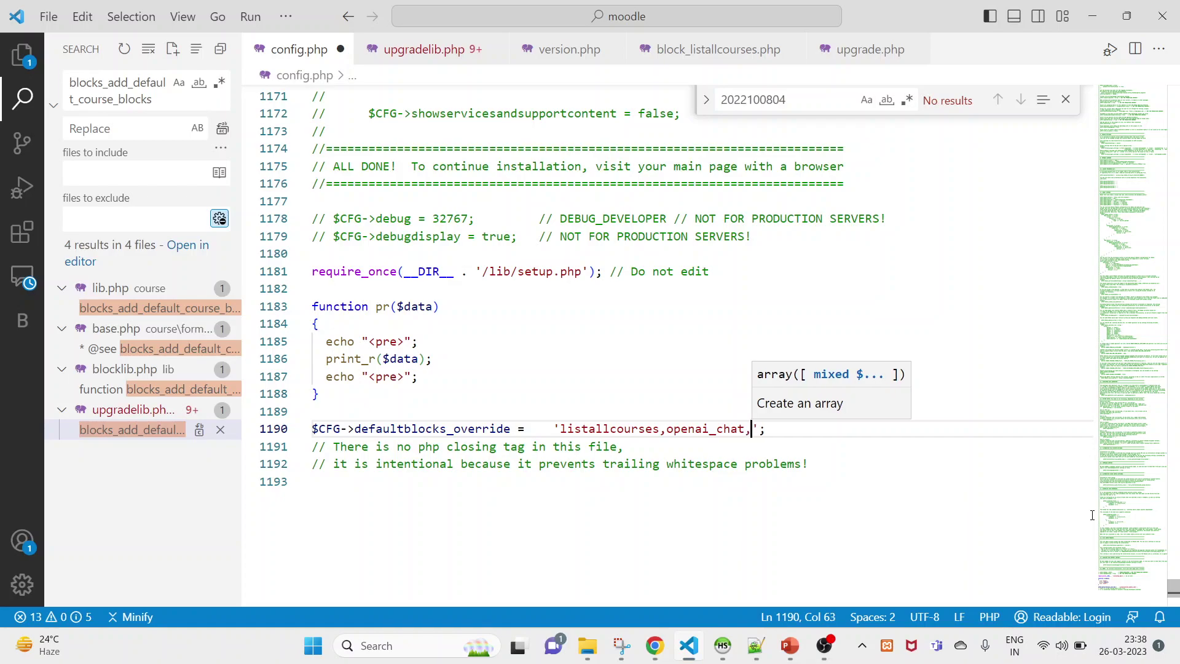
pyautogui.press('BackSpace')
pyautogui.hotkey('ctrl', 's')
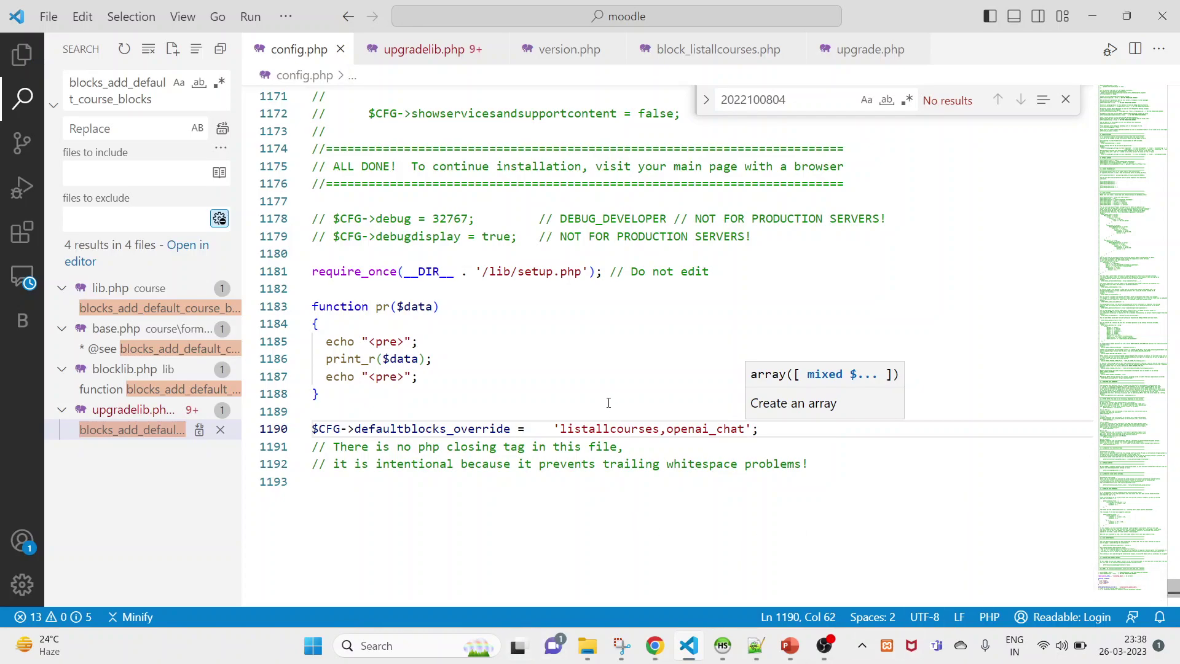
# Review the defaultblocks_override value 'listallcourses,openai_chat' on line 1190.
pyautogui.doubleClick(628, 430)
pyautogui.doubleClick(688, 430)
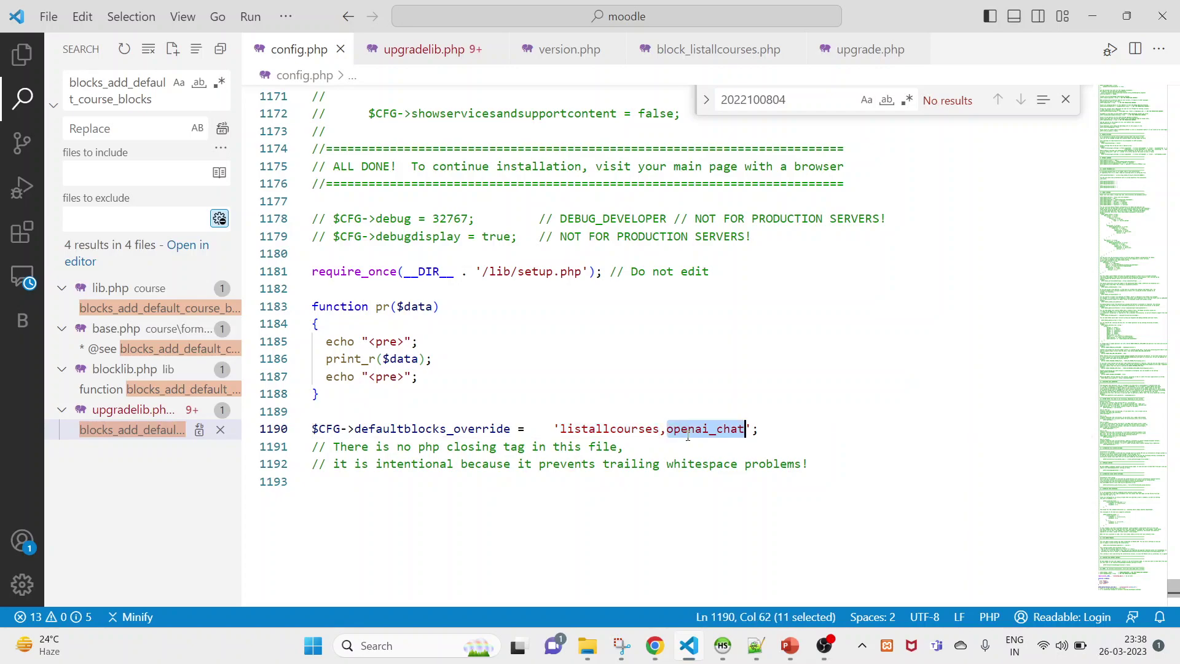
pyautogui.moveTo(655, 646)
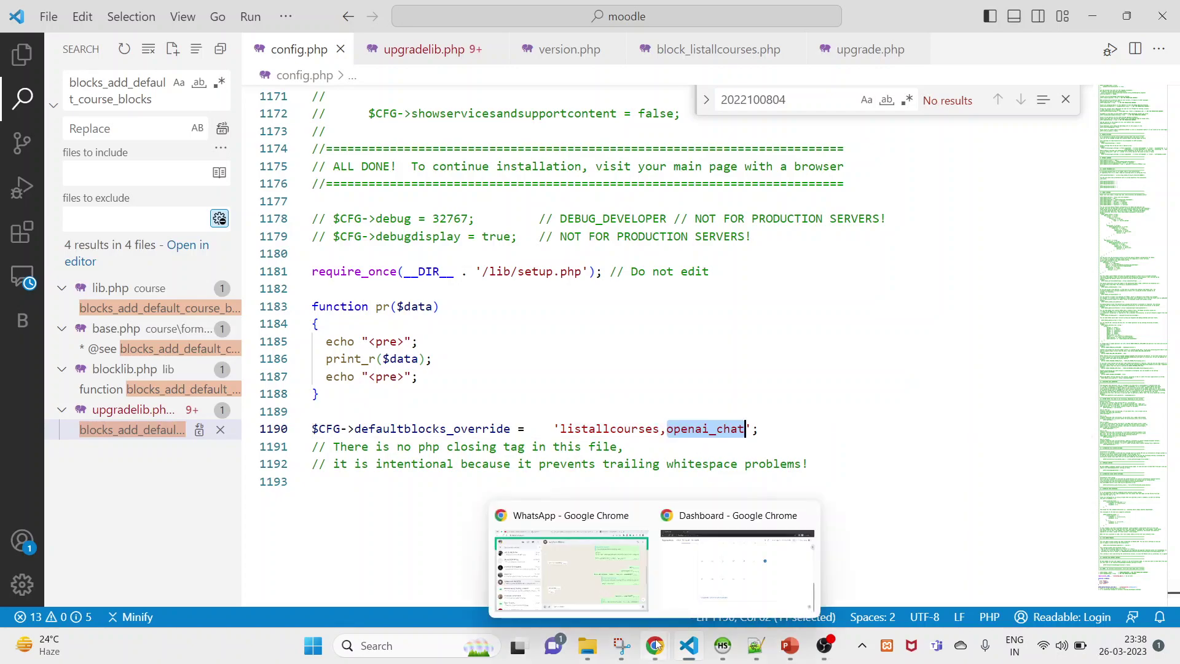
pyautogui.moveTo(632, 605)
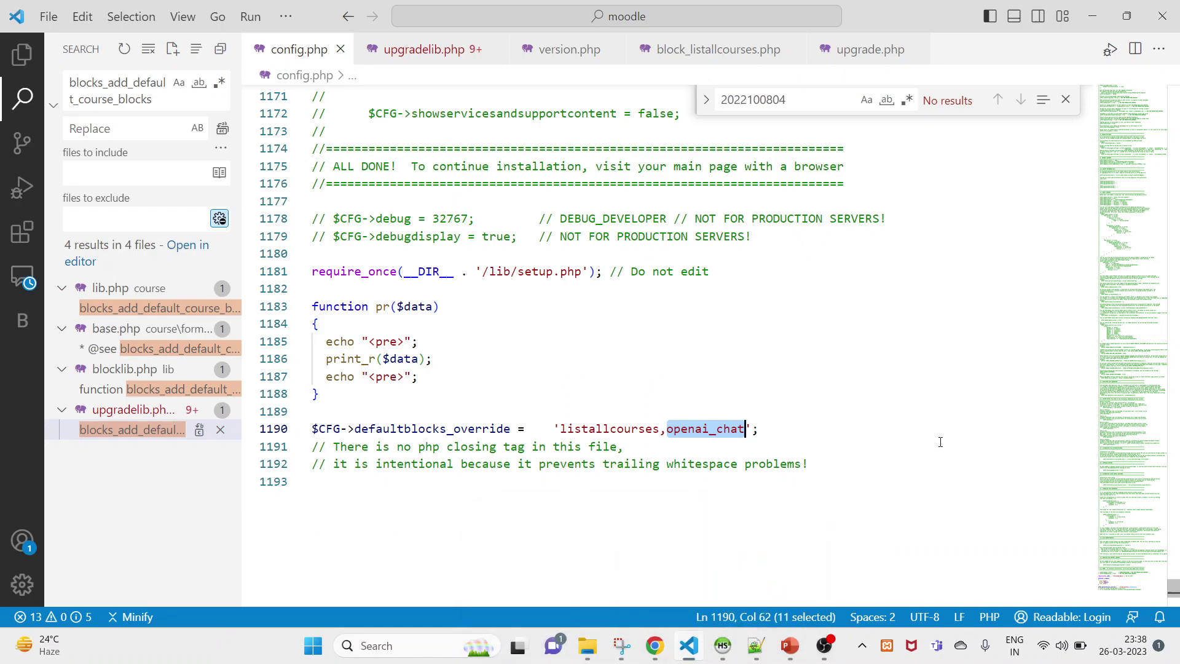
pyautogui.moveTo(792, 436); pyautogui.dragTo(309, 430)
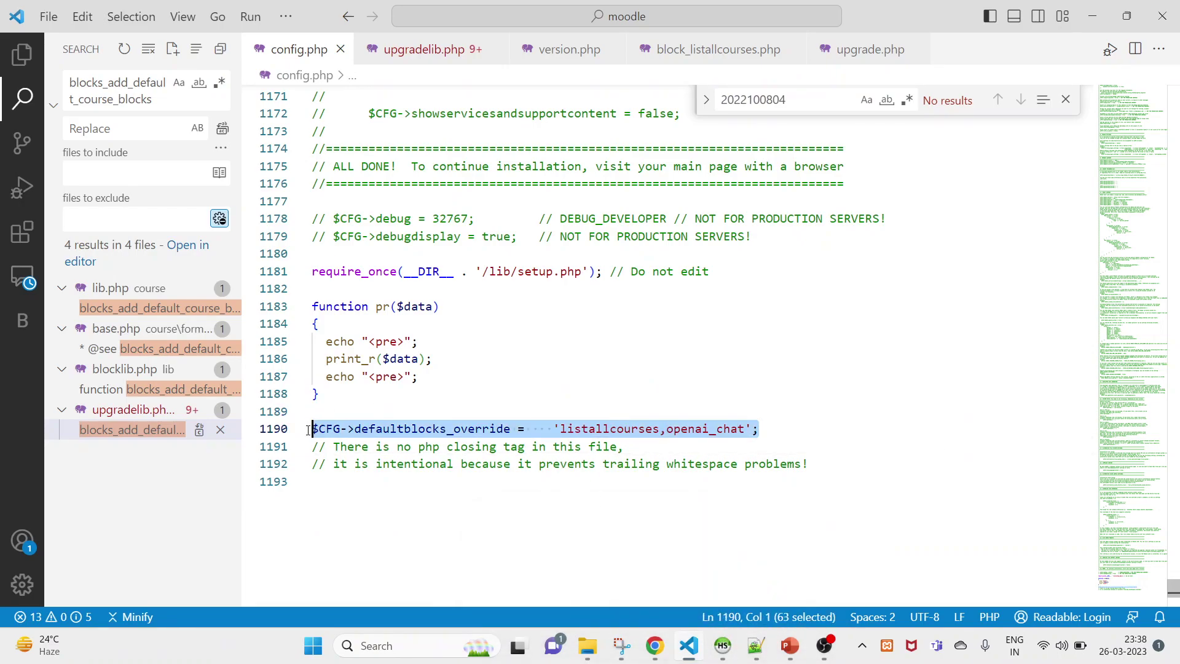
pyautogui.doubleClick(488, 428)
pyautogui.doubleClick(607, 429)
pyautogui.moveTo(607, 429); pyautogui.dragTo(706, 428)
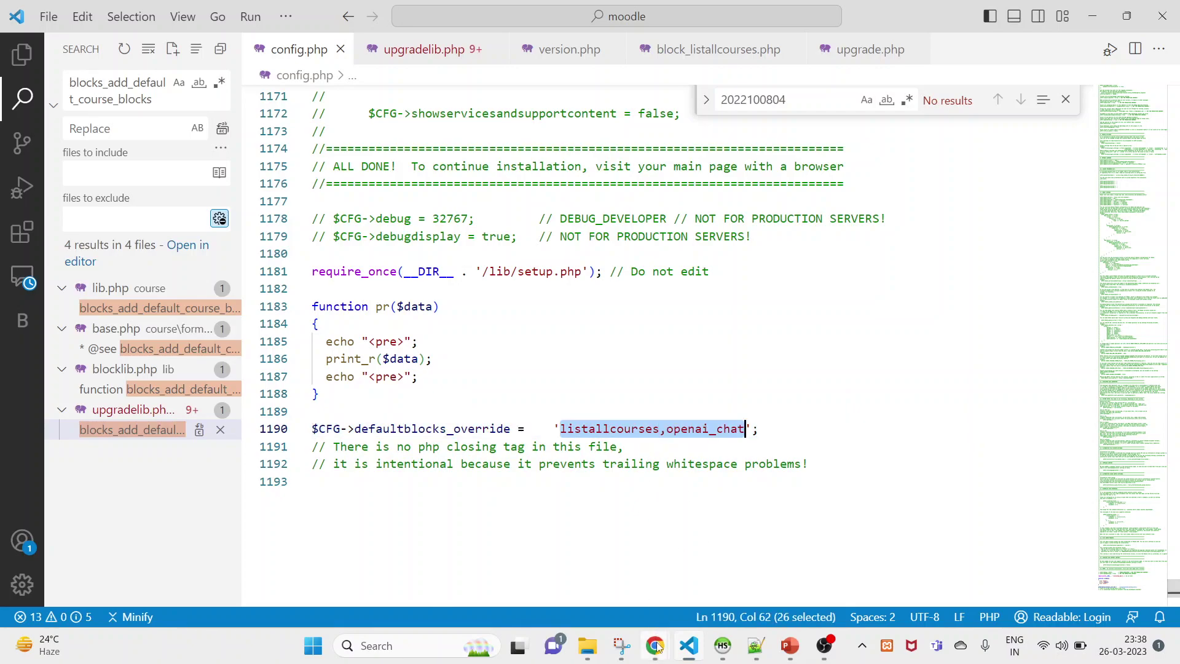
# Switch between the Moodle dashboard, the Course Name - 2 page and config.php.
pyautogui.moveTo(657, 645)
pyautogui.click(710, 569)
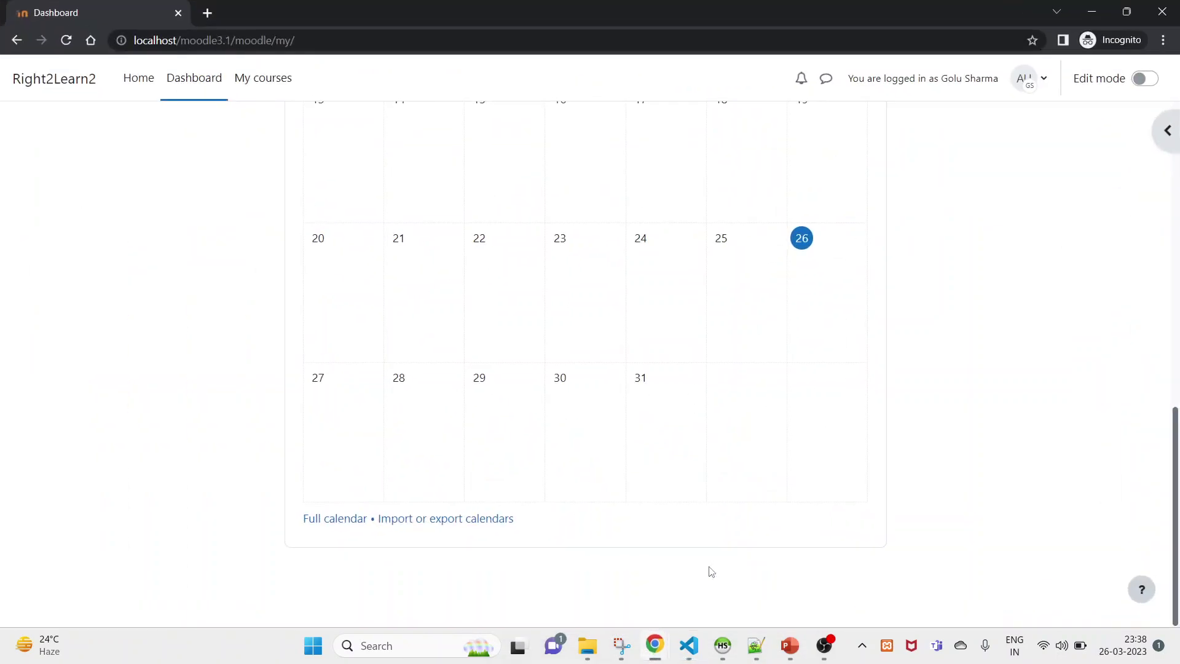
pyautogui.click(561, 589)
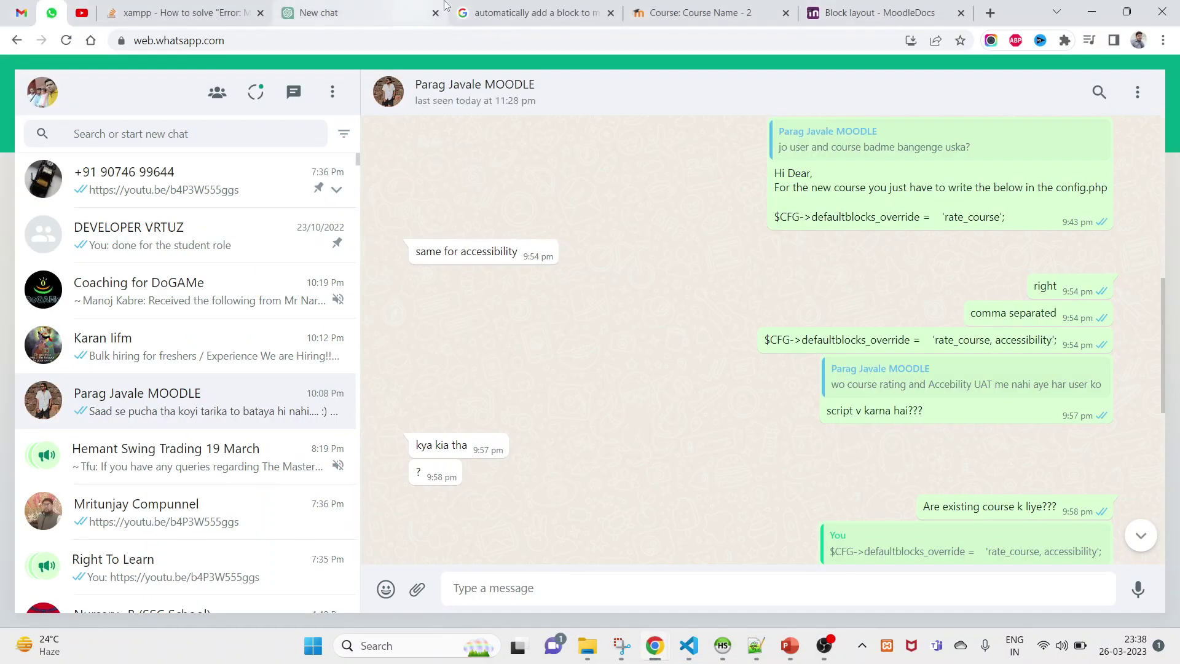
pyautogui.click(694, 13)
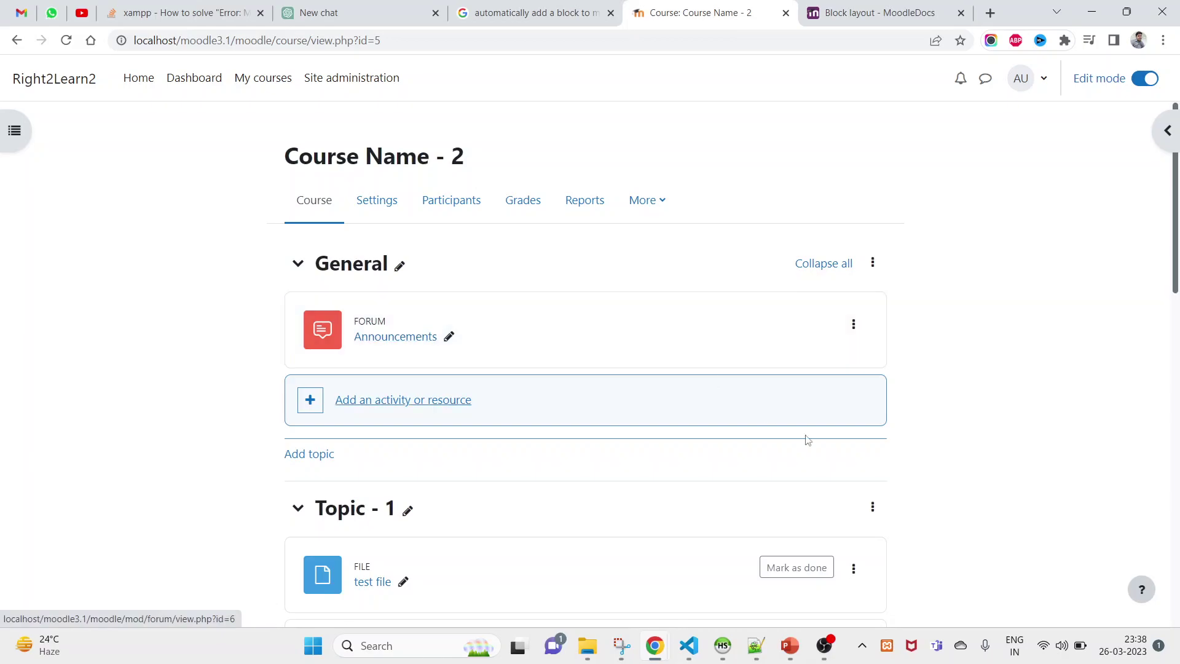
pyautogui.click(690, 656)
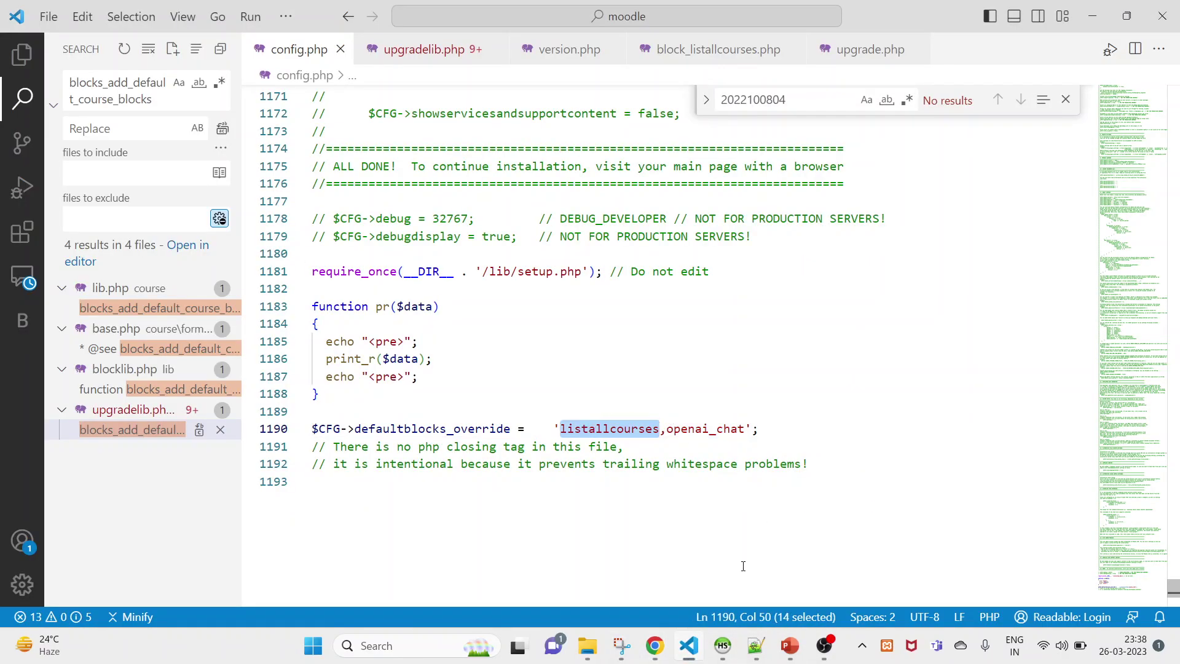
# Show the My courses overview and close the 'automatically add a block' search tab.
pyautogui.moveTo(656, 653)
pyautogui.click(572, 566)
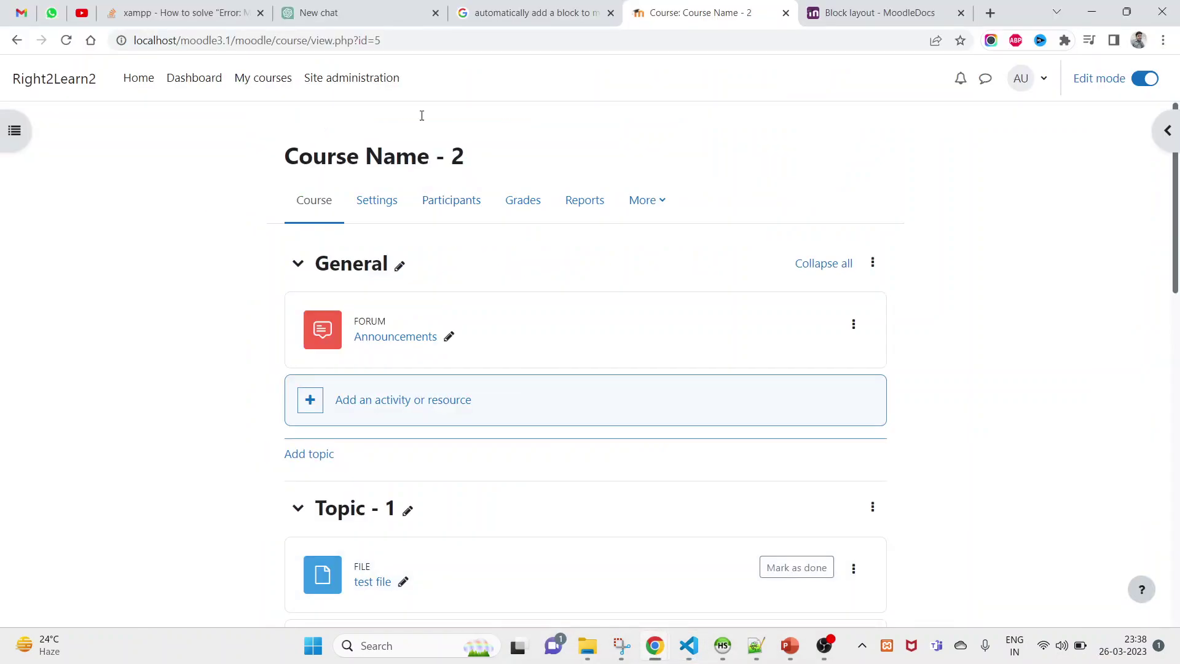
pyautogui.click(268, 97)
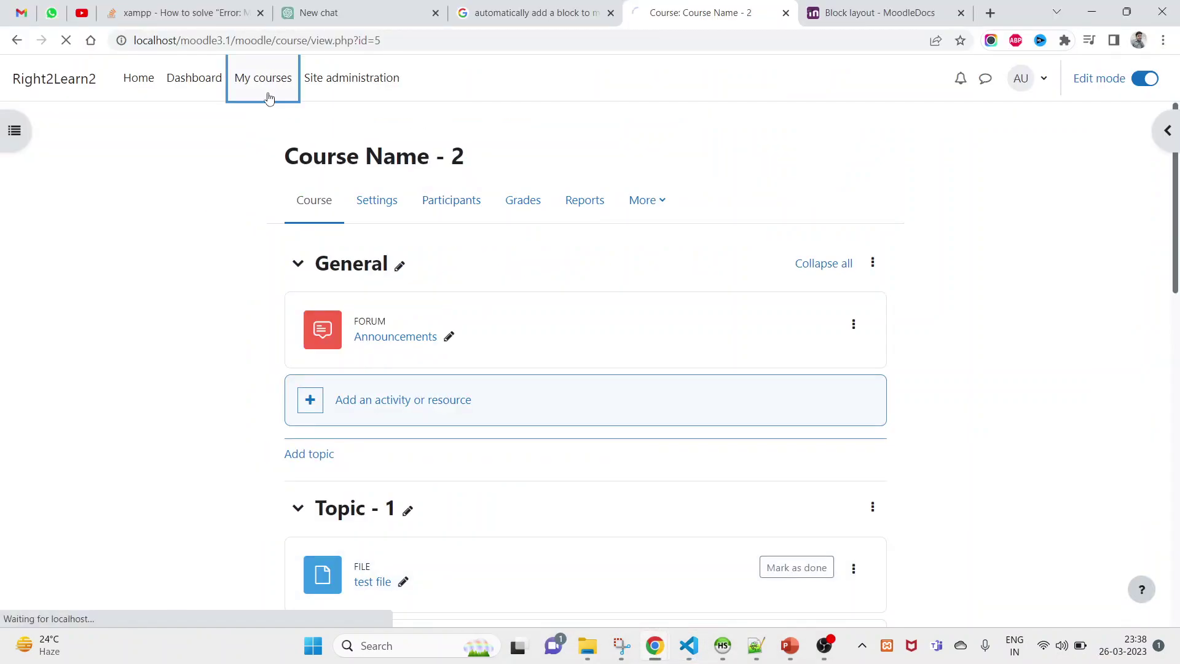
pyautogui.click(610, 13)
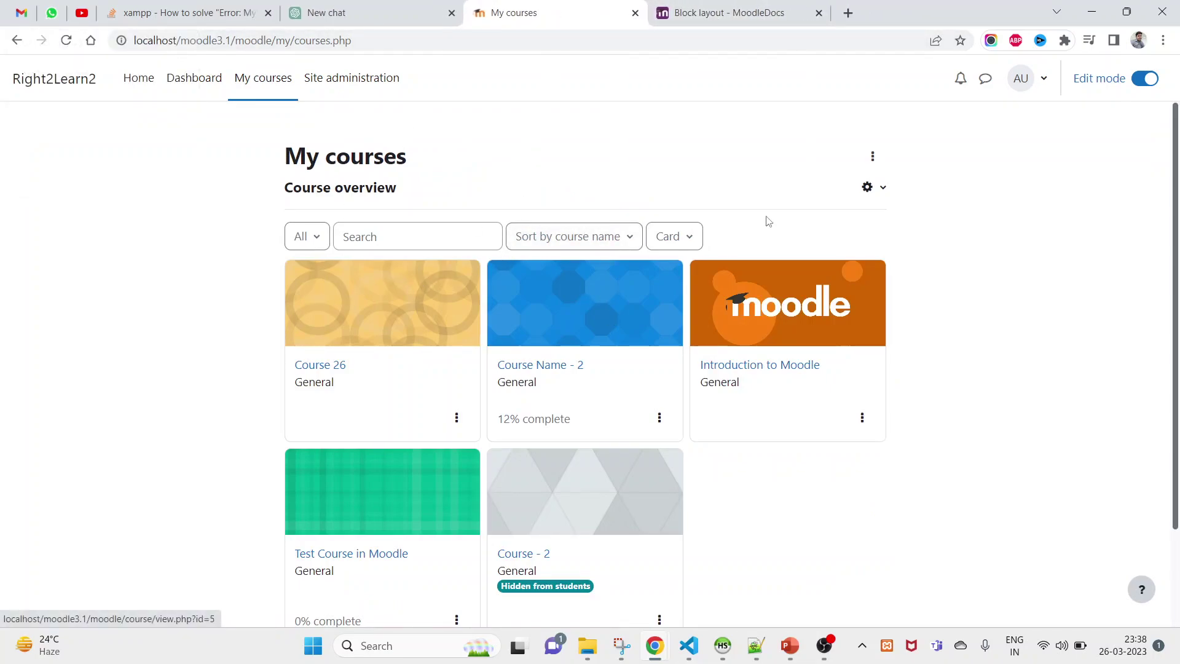
# Create a course with full and short name 'Auto Course 26', then save and display it.
pyautogui.click(873, 157)
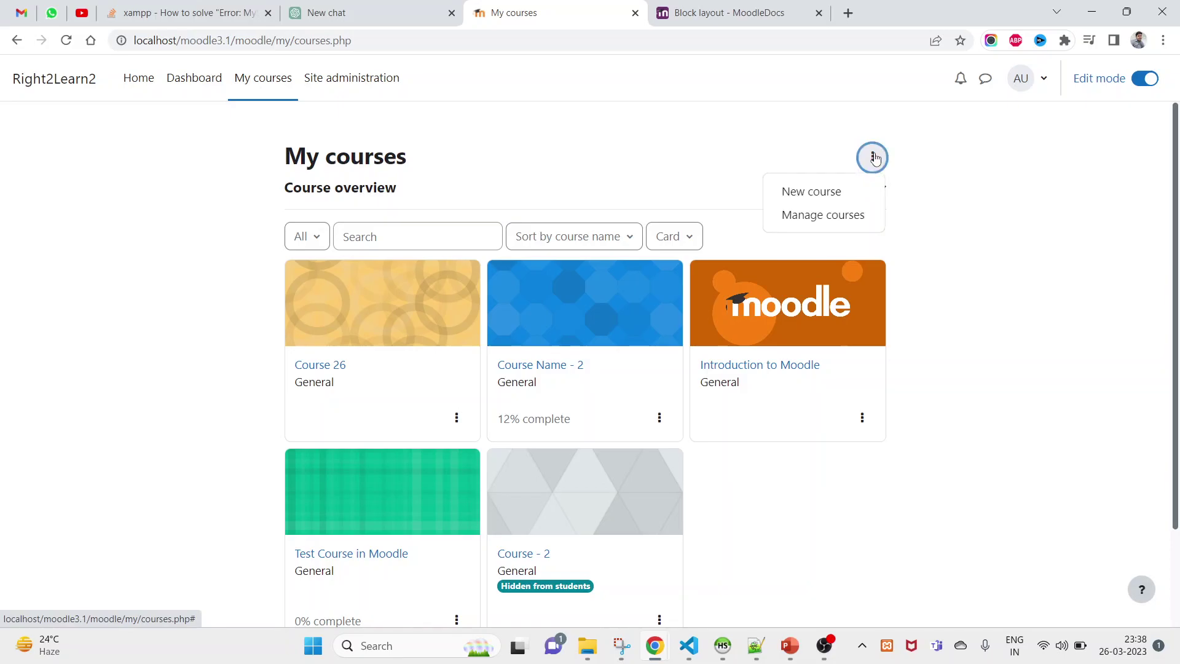
pyautogui.click(807, 191)
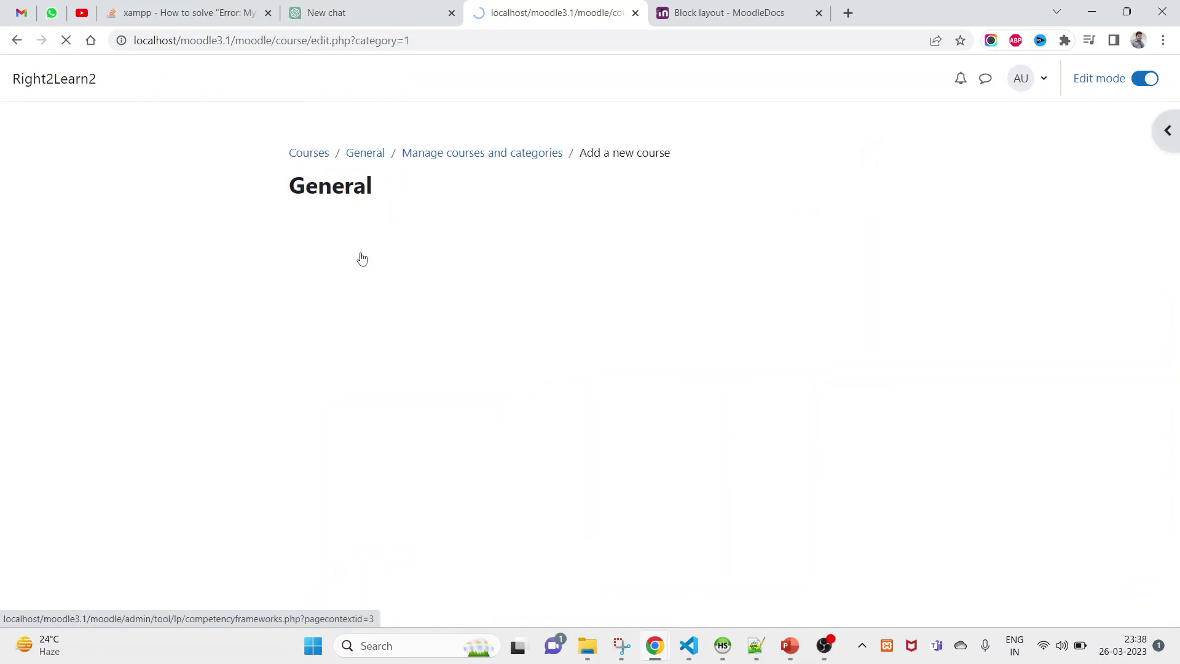
pyautogui.click(495, 382)
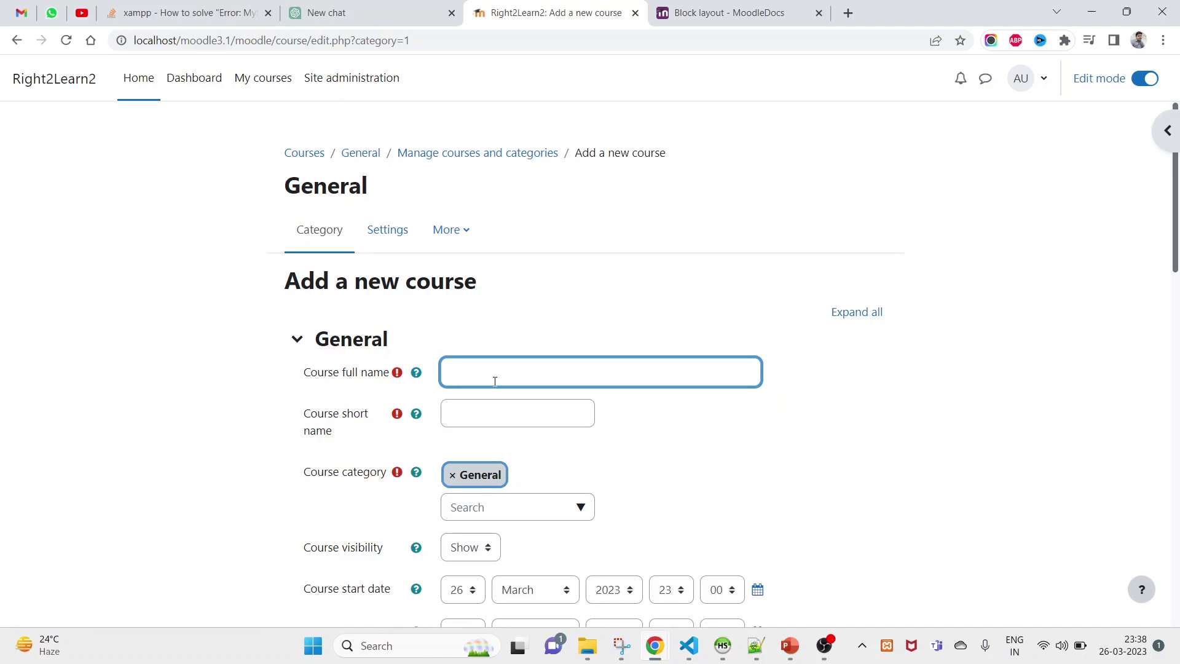
pyautogui.write('Course 2')
pyautogui.write('Auto')
pyautogui.hotkey('ctrl', 'a')
pyautogui.hotkey('ctrl', 'c')
pyautogui.click(501, 411)
pyautogui.hotkey('ctrl', 'v')
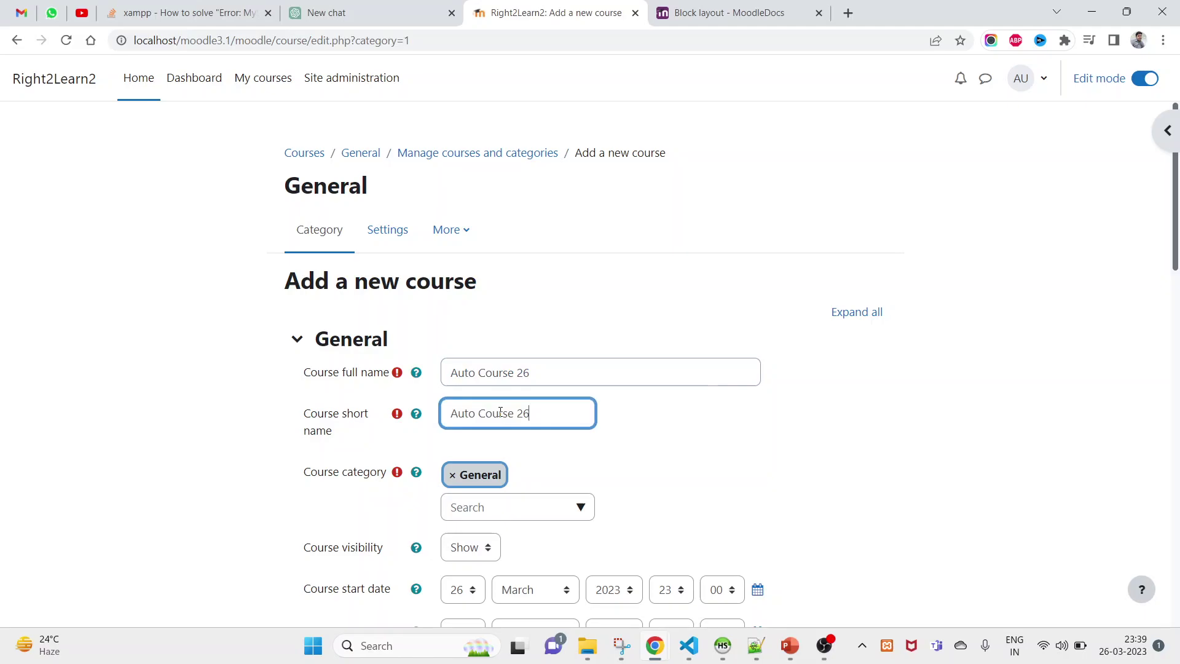
pyautogui.scroll(-15, 501, 411)
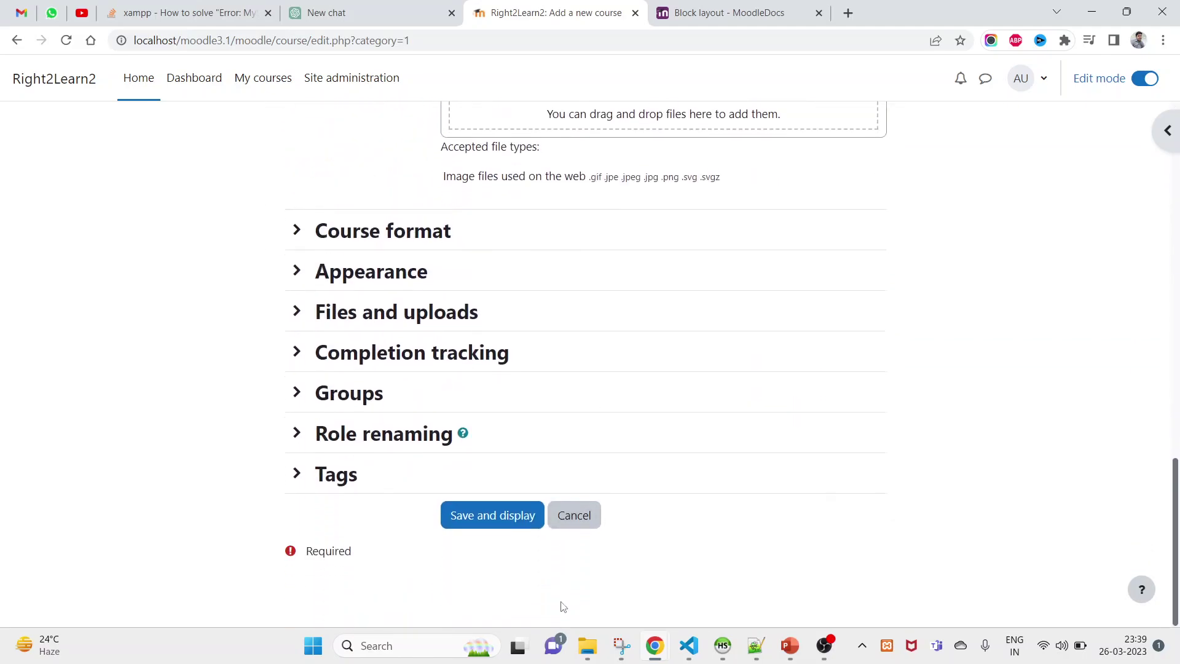
pyautogui.click(490, 524)
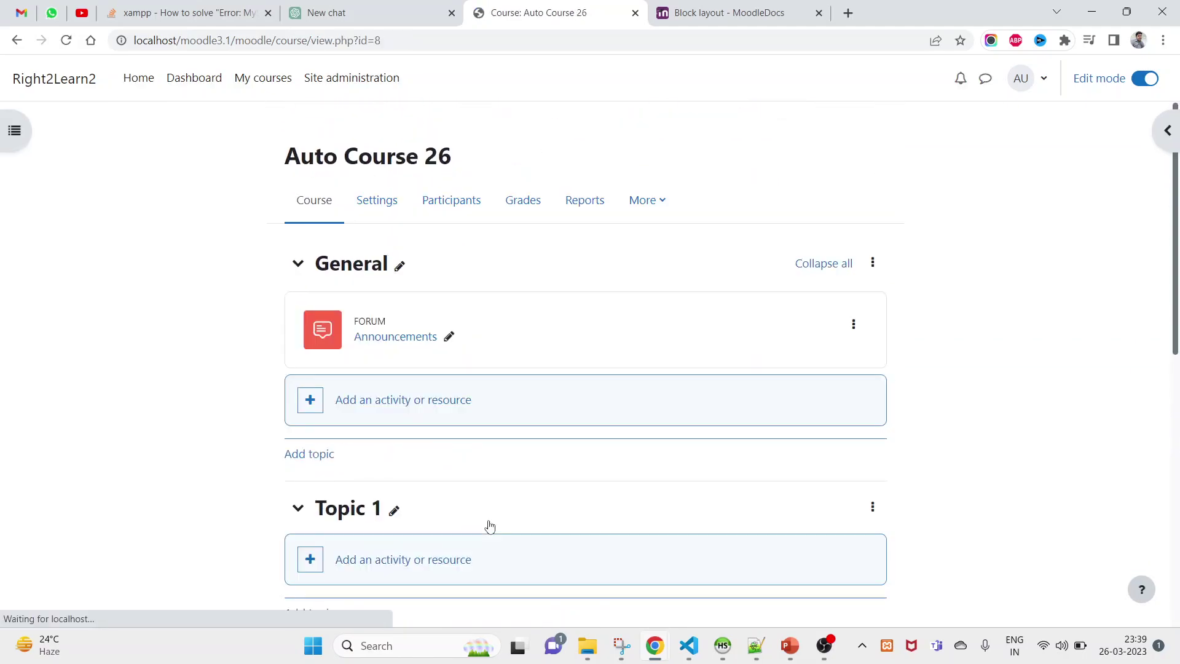
# Open Auto Course 26's block drawer and highlight the List All Courses table and OpenAI Chat heading.
pyautogui.click(1171, 131)
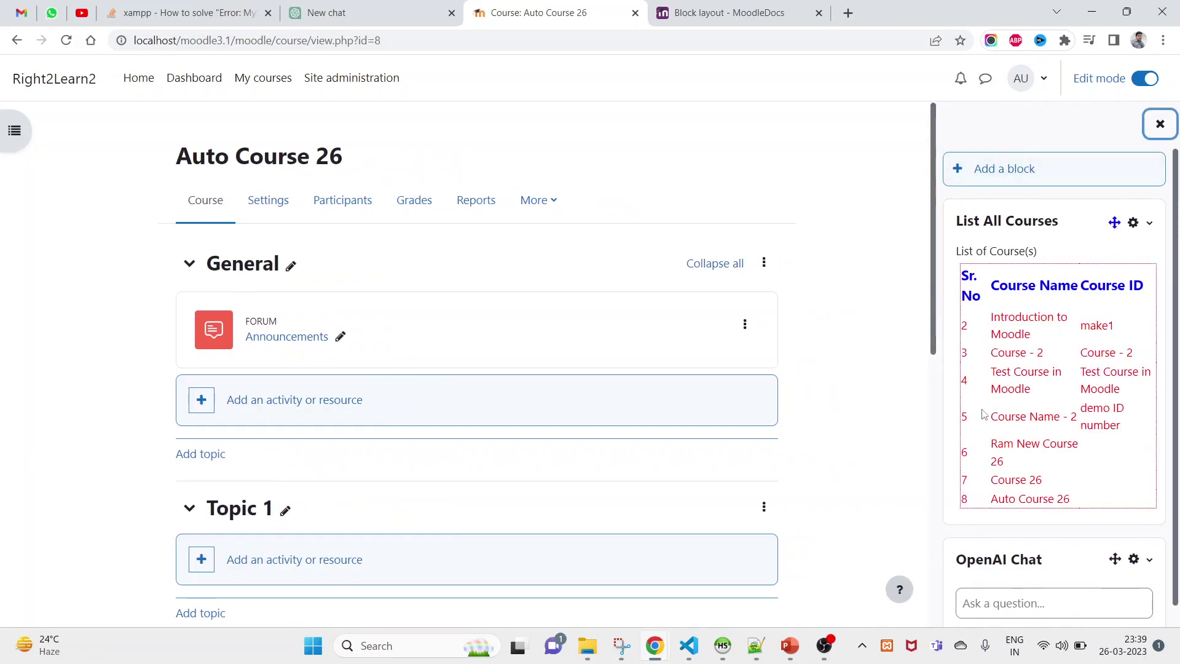
pyautogui.moveTo(1137, 500); pyautogui.dragTo(960, 220)
pyautogui.scroll(-1, 1045, 369)
pyautogui.click(1011, 536)
pyautogui.tripleClick(1012, 537)
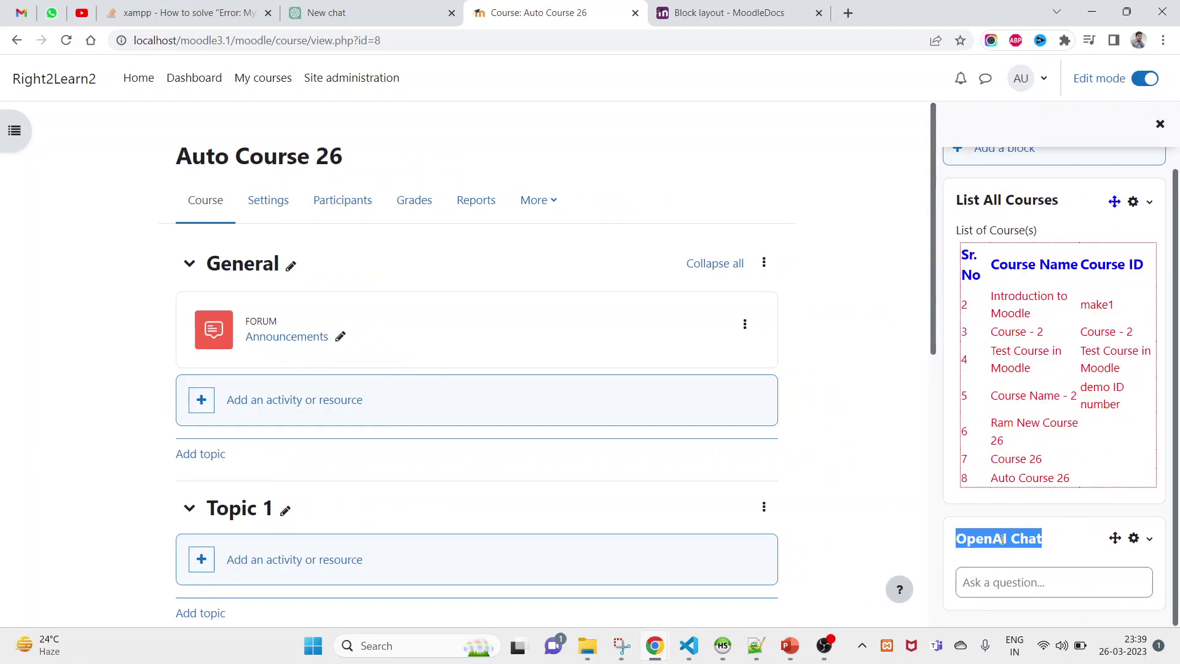
# Bring config.php in Visual Studio Code back to the front.
pyautogui.click(690, 645)
pyautogui.hotkey('alt', 'Tab')
pyautogui.hotkey('alt', 'Tab')
# Go from the blocks_add_default_course_blocks call in upgradelib.php to its definition in blocklib.php.
pyautogui.click(610, 429)
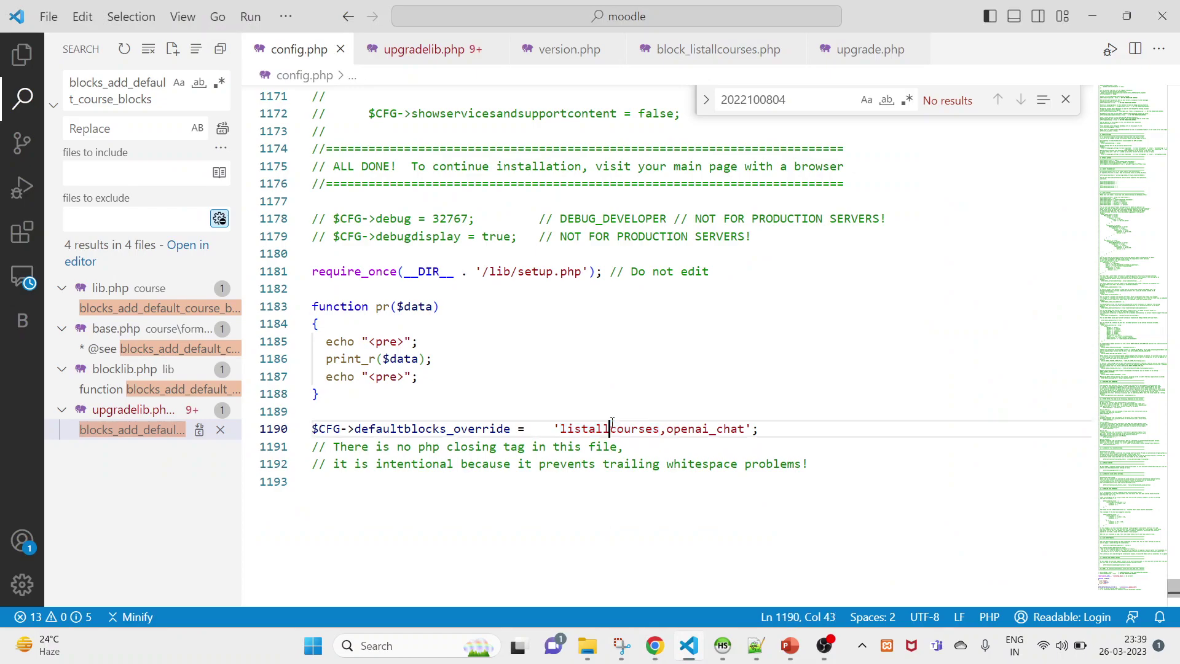
pyautogui.doubleClick(695, 430)
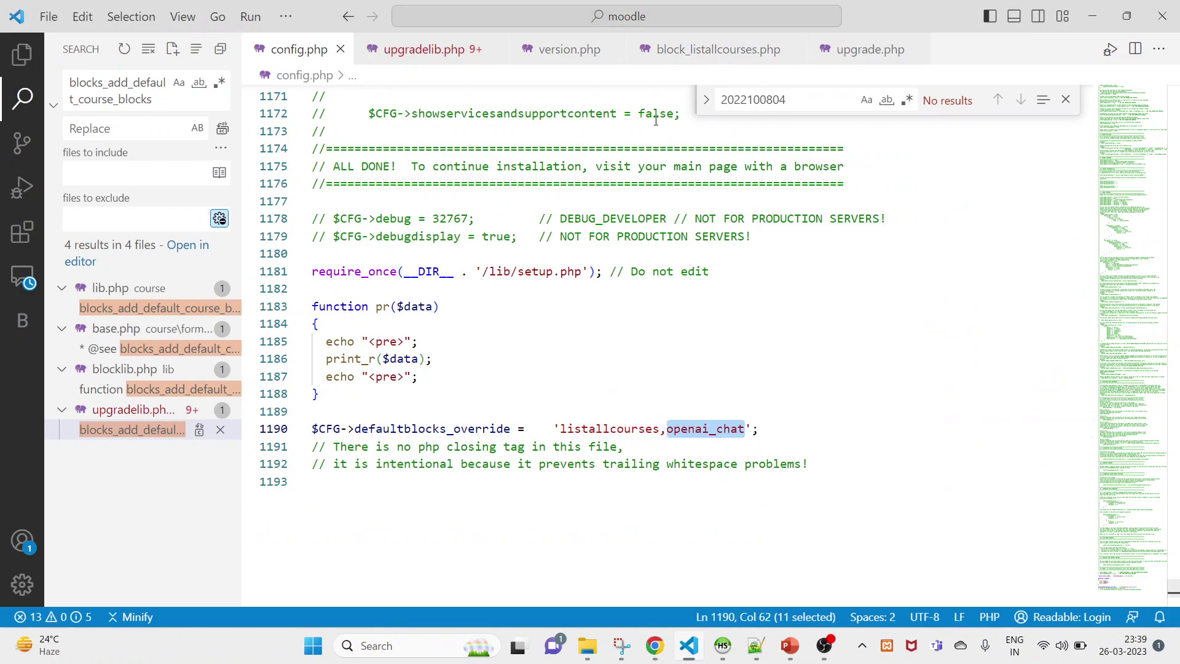
pyautogui.click(391, 59)
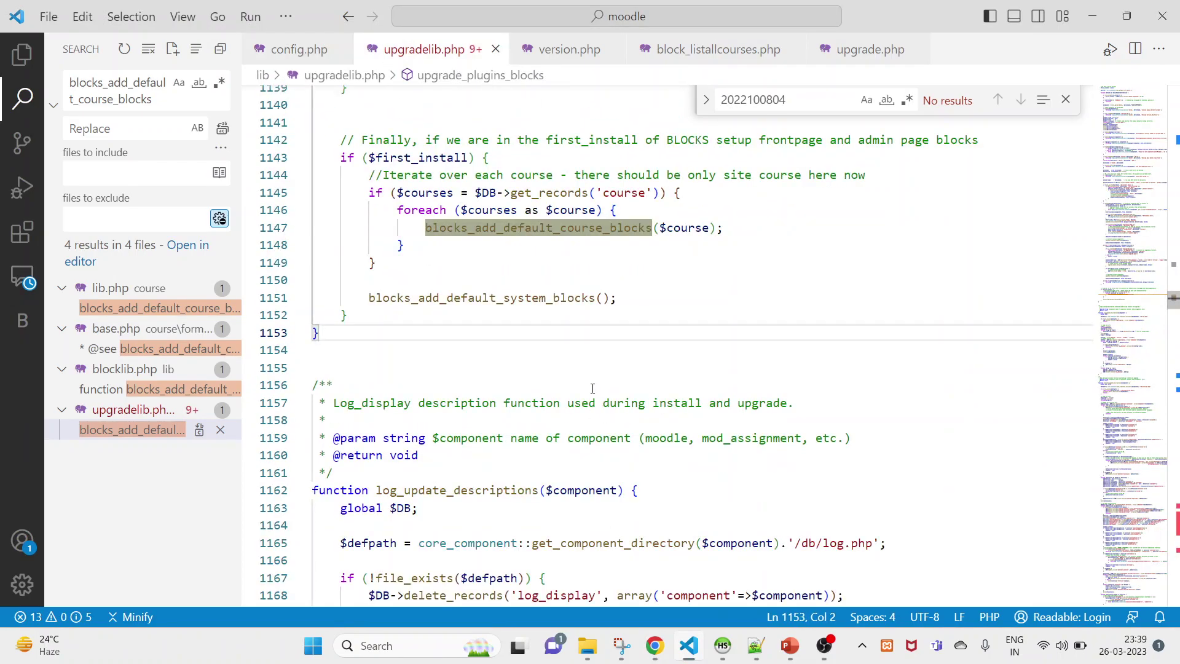
pyautogui.doubleClick(506, 236)
pyautogui.rightClick(507, 237)
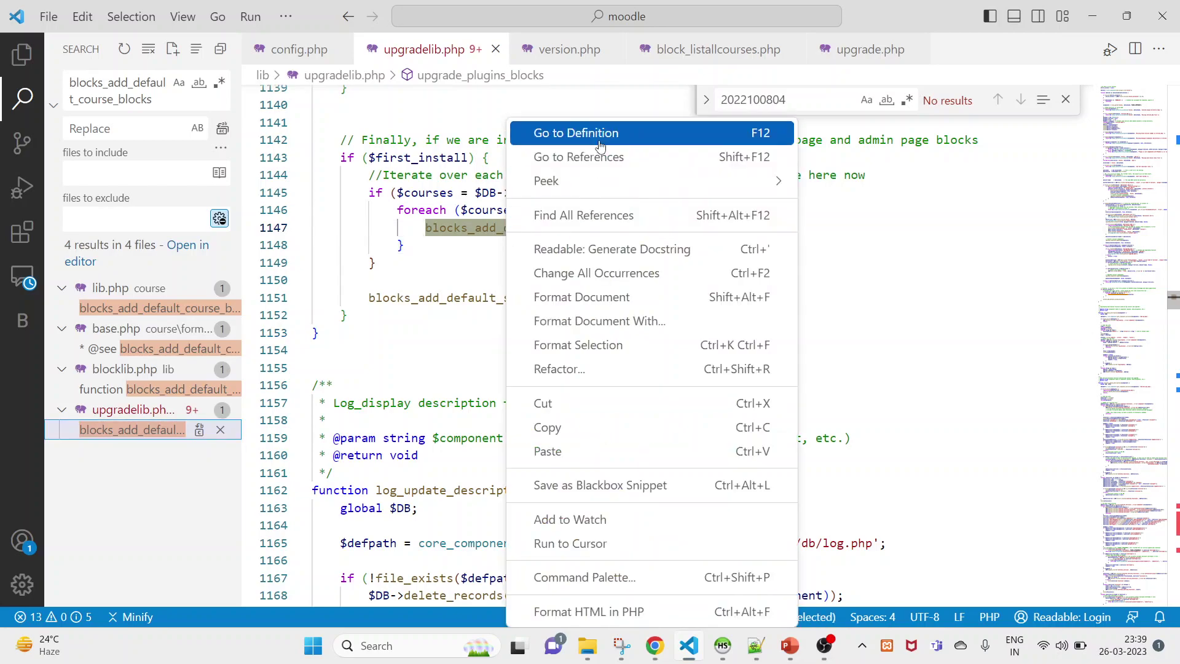
pyautogui.click(541, 131)
# Examine the $CFG->defaultblocks_override and $course->id checks on lines 2646-2649 of blocklib.php.
pyautogui.doubleClick(500, 252)
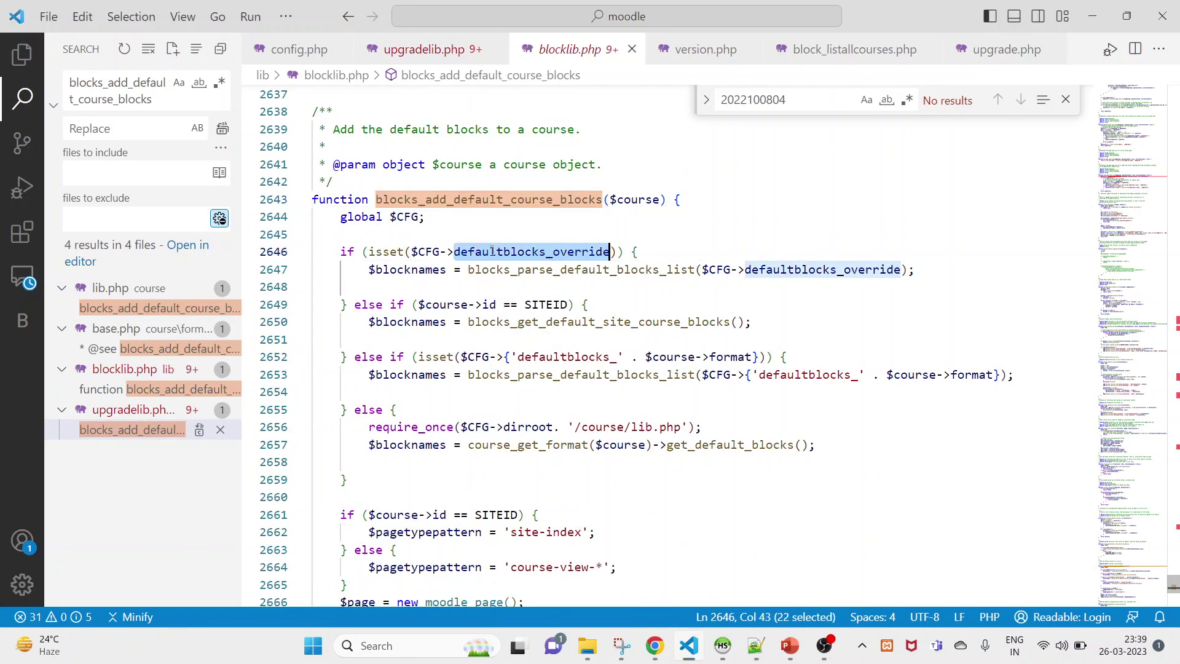
pyautogui.hotkey('ctrl', 'f')
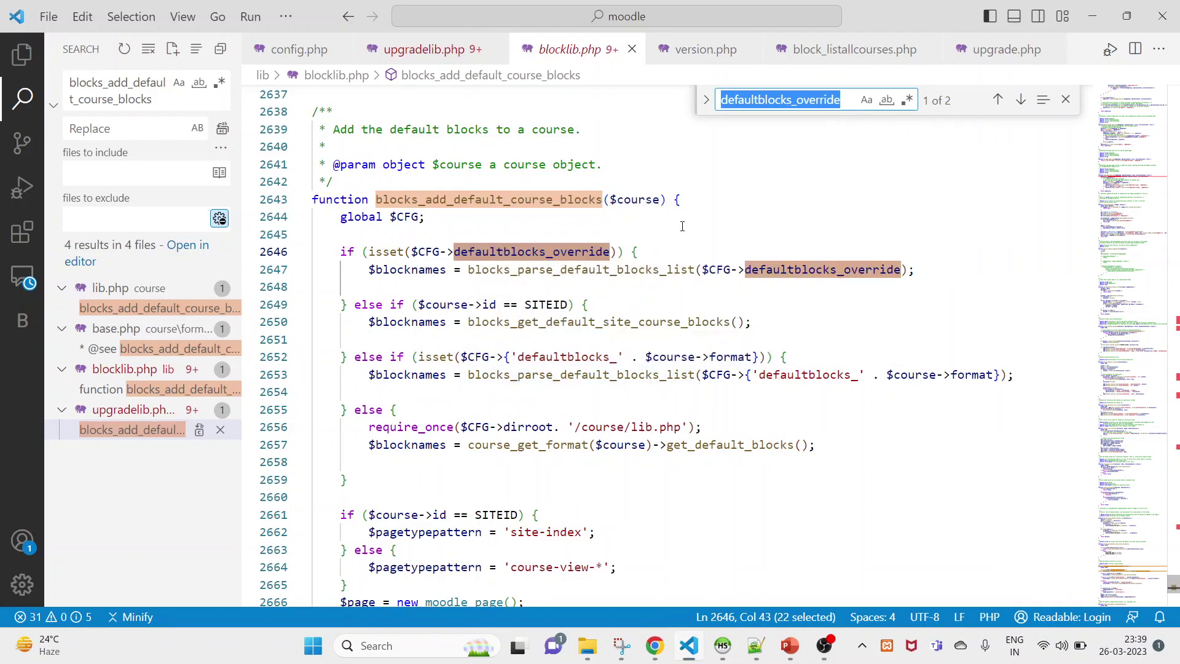
pyautogui.click(683, 201)
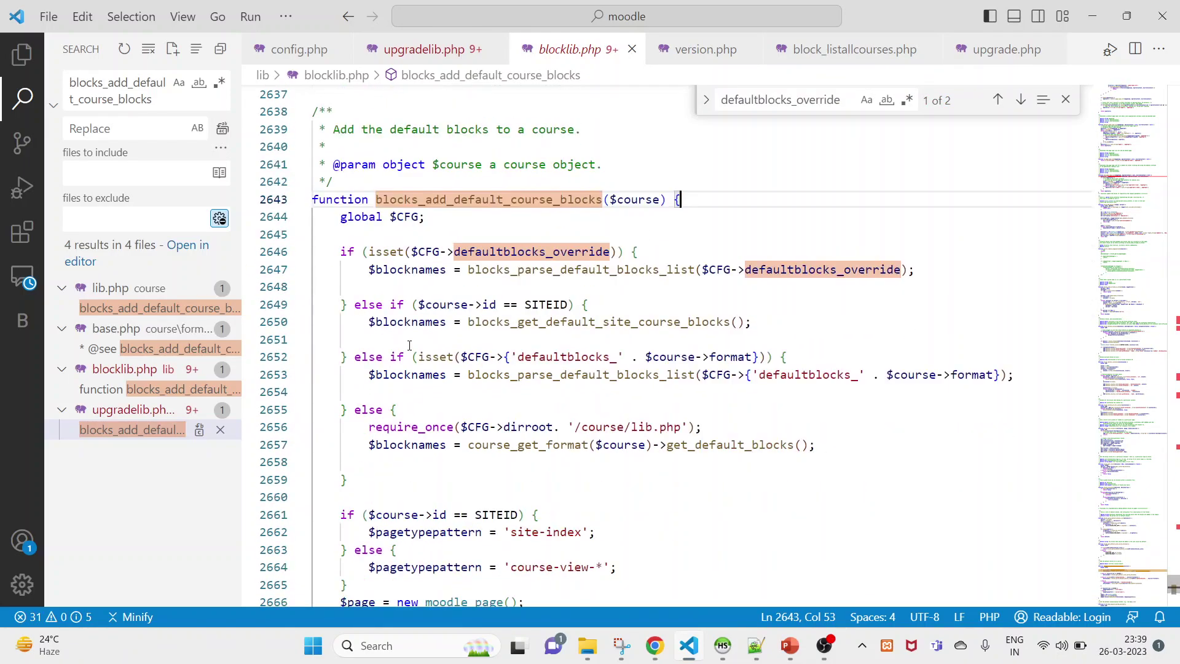
pyautogui.doubleClick(502, 252)
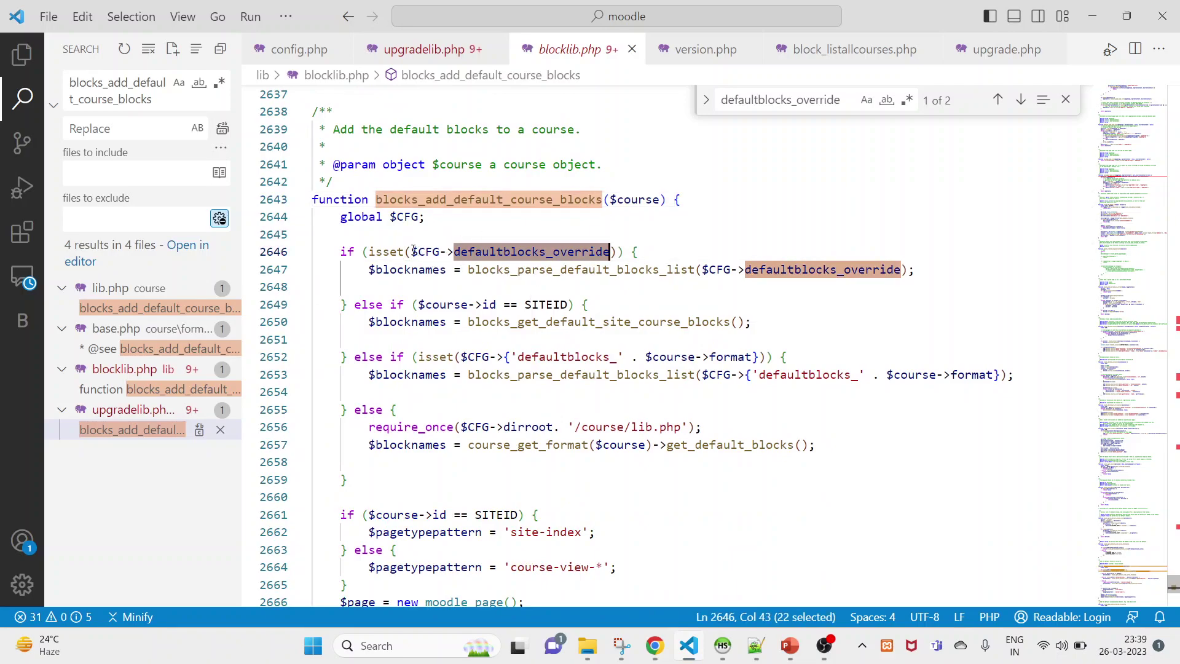
pyautogui.moveTo(414, 250); pyautogui.dragTo(611, 245)
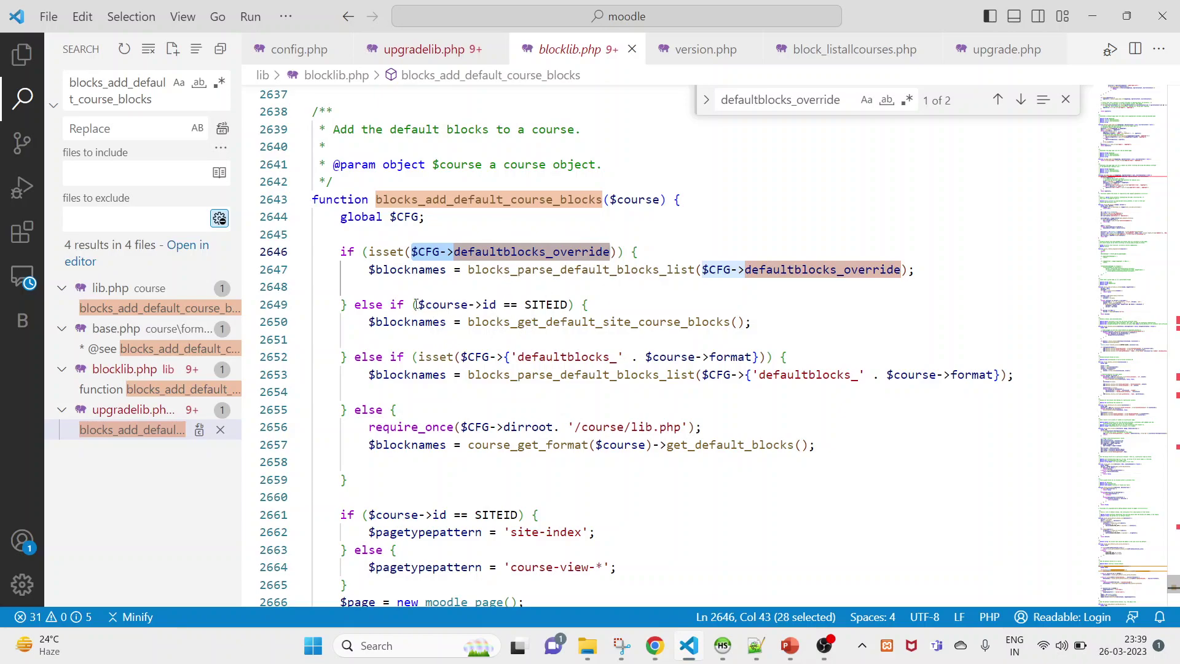
pyautogui.moveTo(416, 304); pyautogui.dragTo(504, 304)
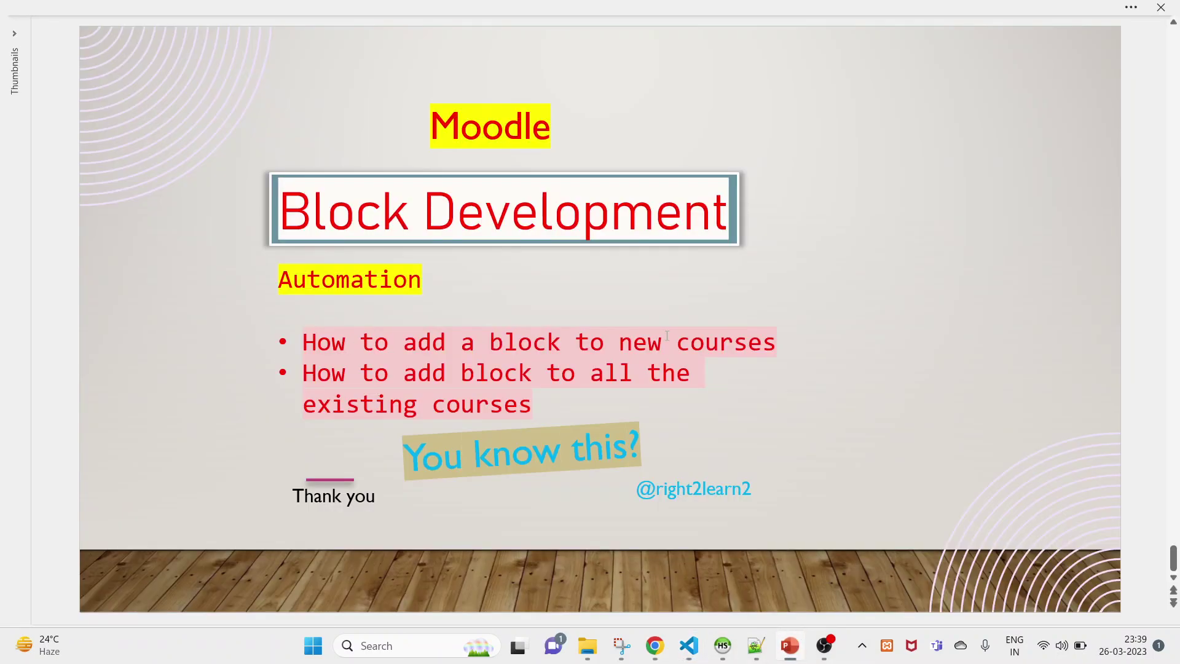
# Open Course - 2 via My courses and highlight its List All Courses block.
pyautogui.moveTo(658, 648)
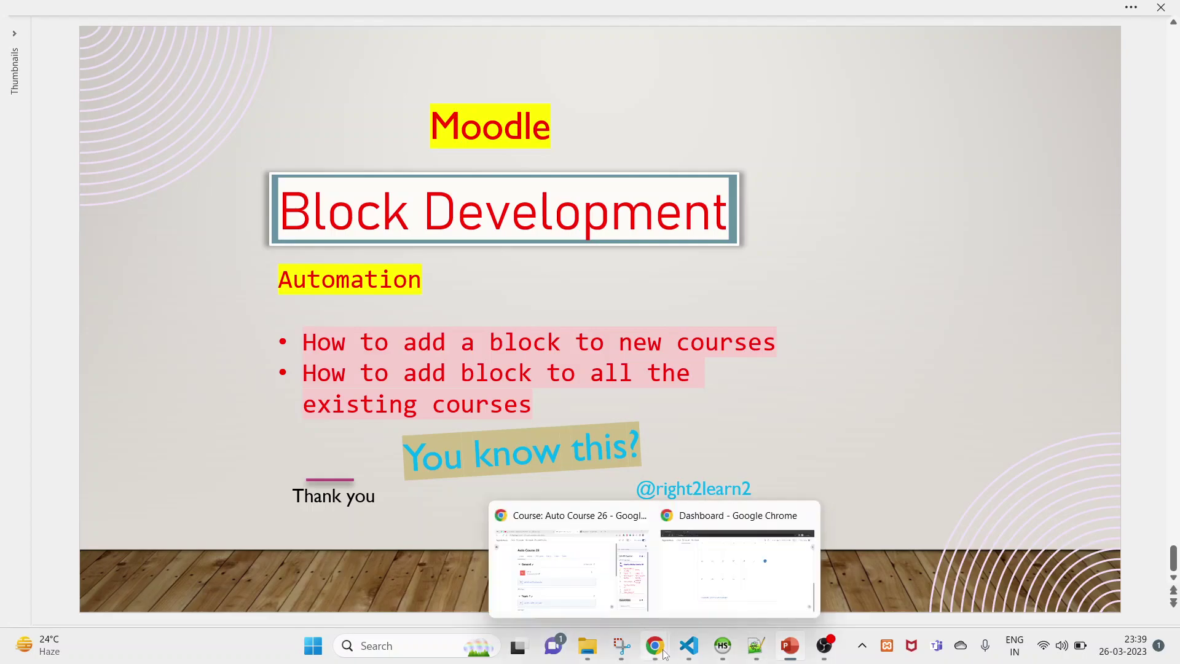
pyautogui.click(593, 587)
pyautogui.scroll(1, 1023, 409)
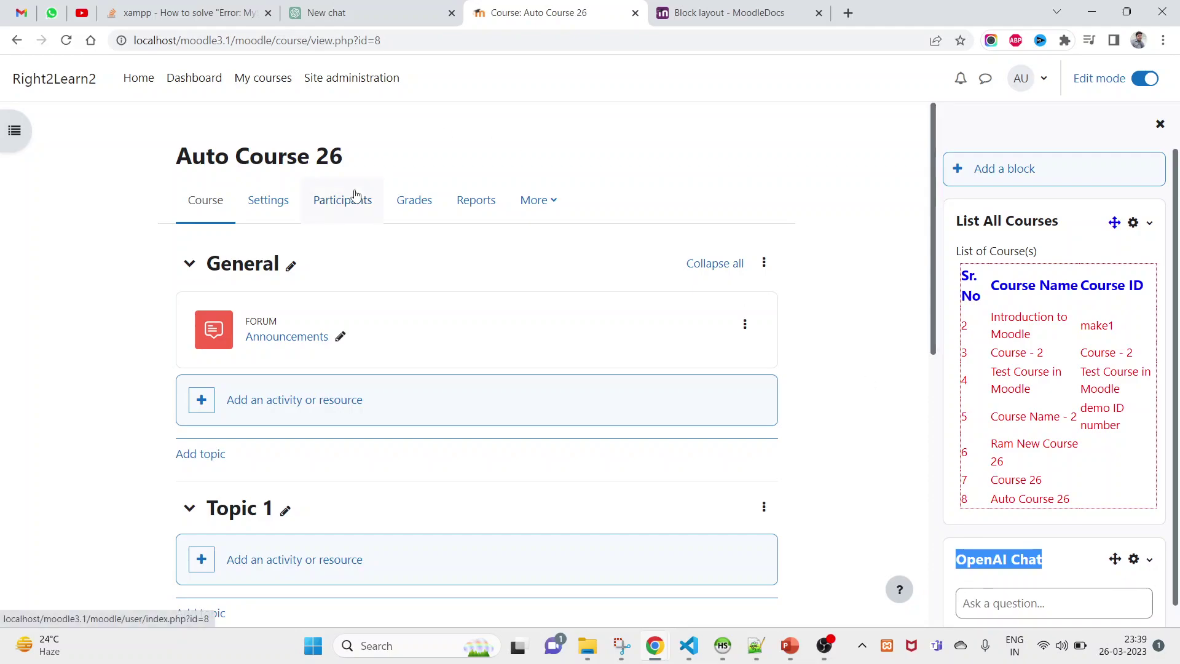
pyautogui.click(263, 87)
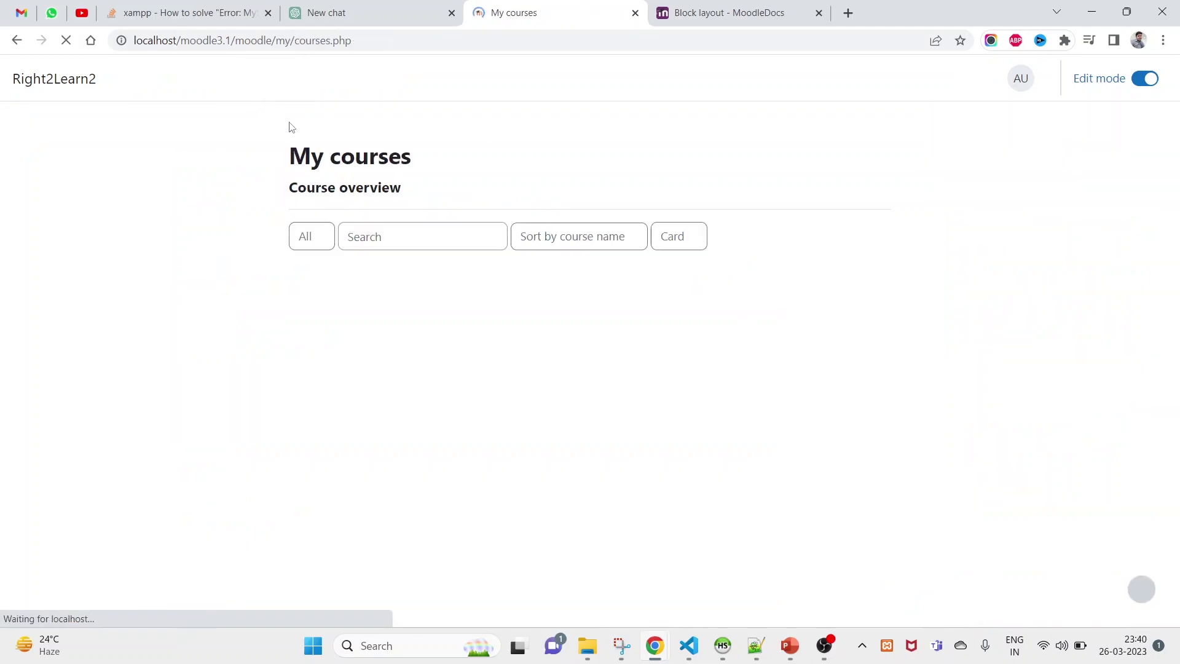
pyautogui.scroll(-1, 986, 455)
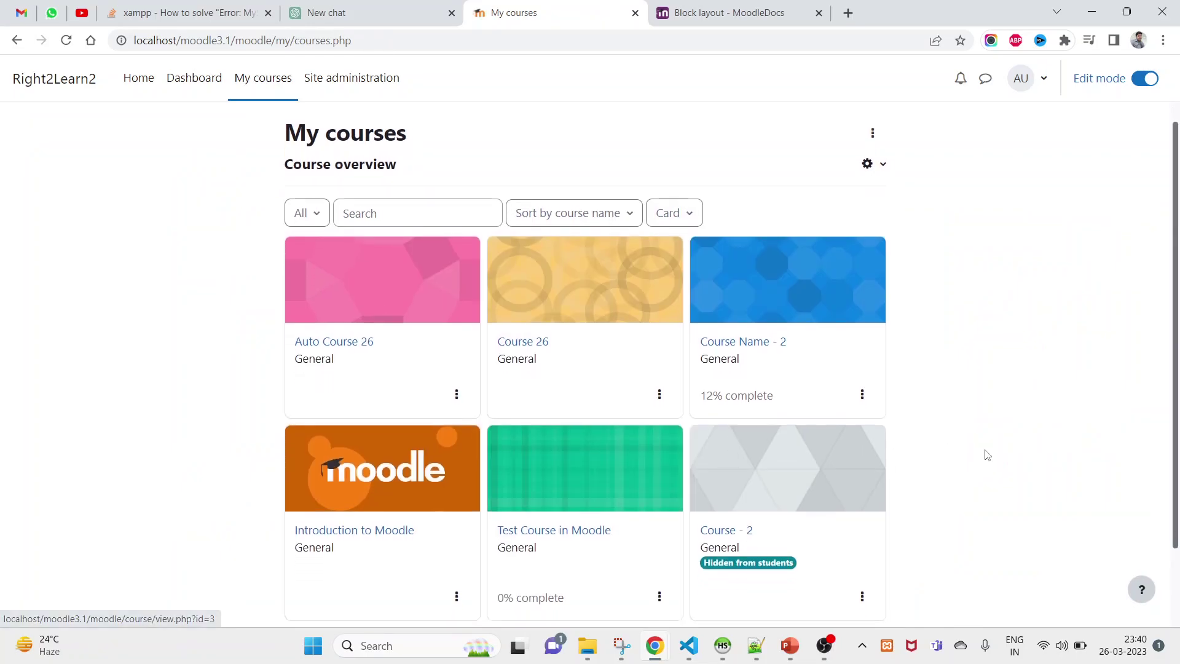
pyautogui.scroll(-2, 987, 455)
pyautogui.click(723, 438)
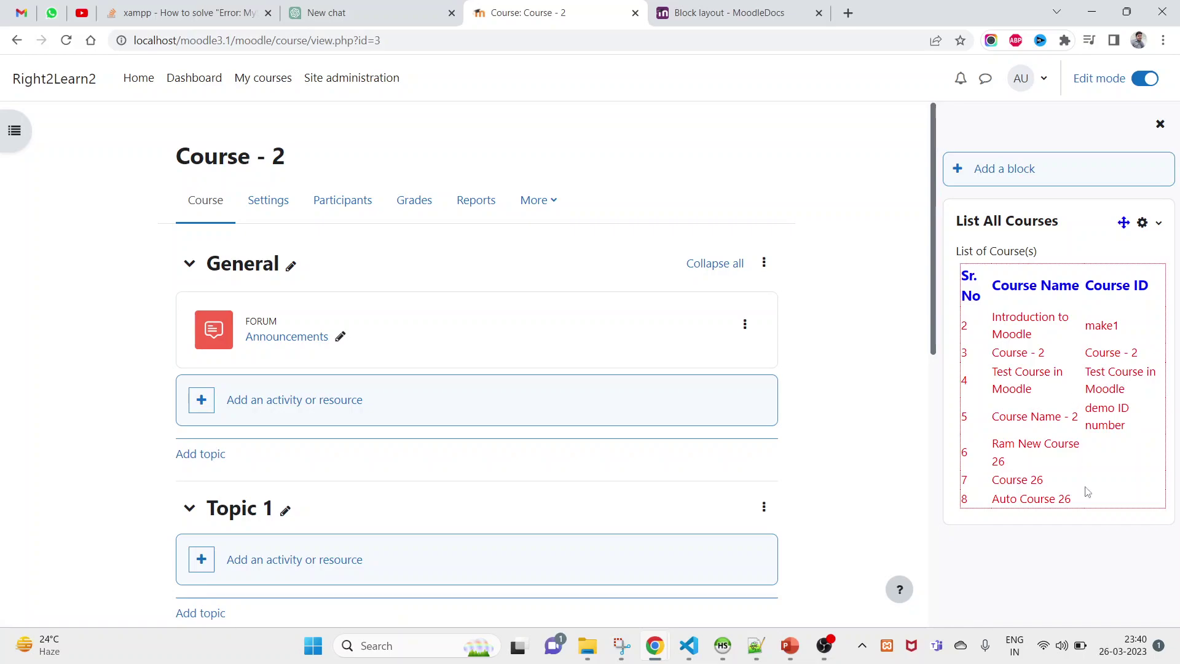
pyautogui.moveTo(1083, 501); pyautogui.dragTo(970, 251)
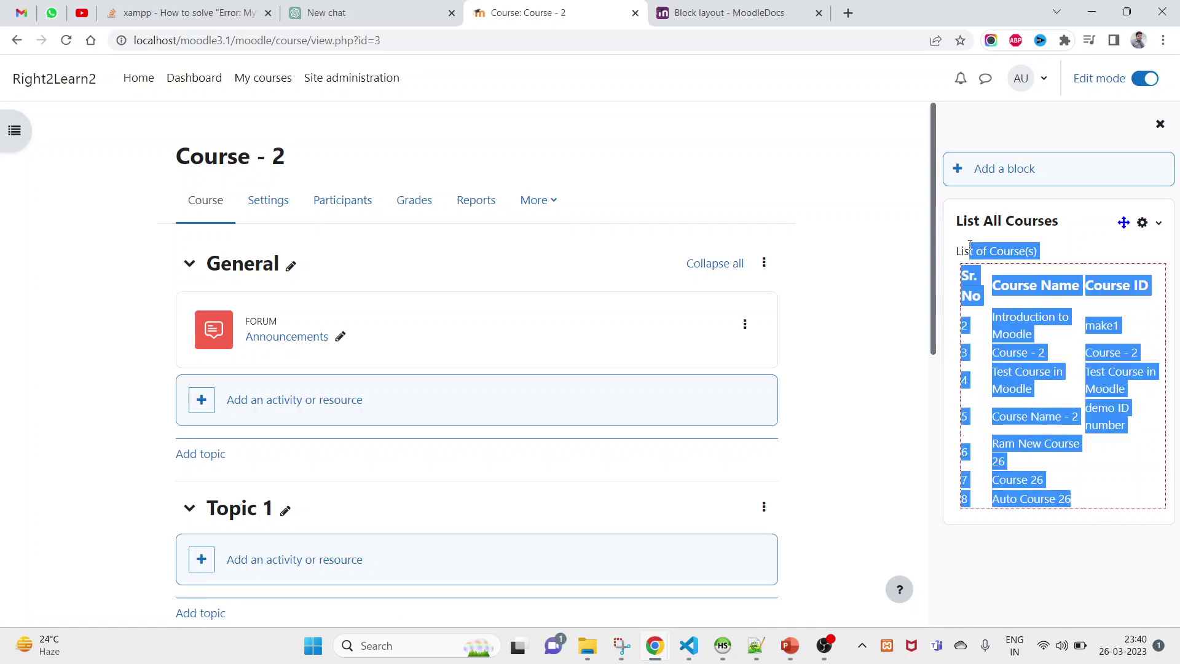
# Glance at config.php, then return to Course - 2 and clear the text selection.
pyautogui.click(690, 646)
pyautogui.click(306, 51)
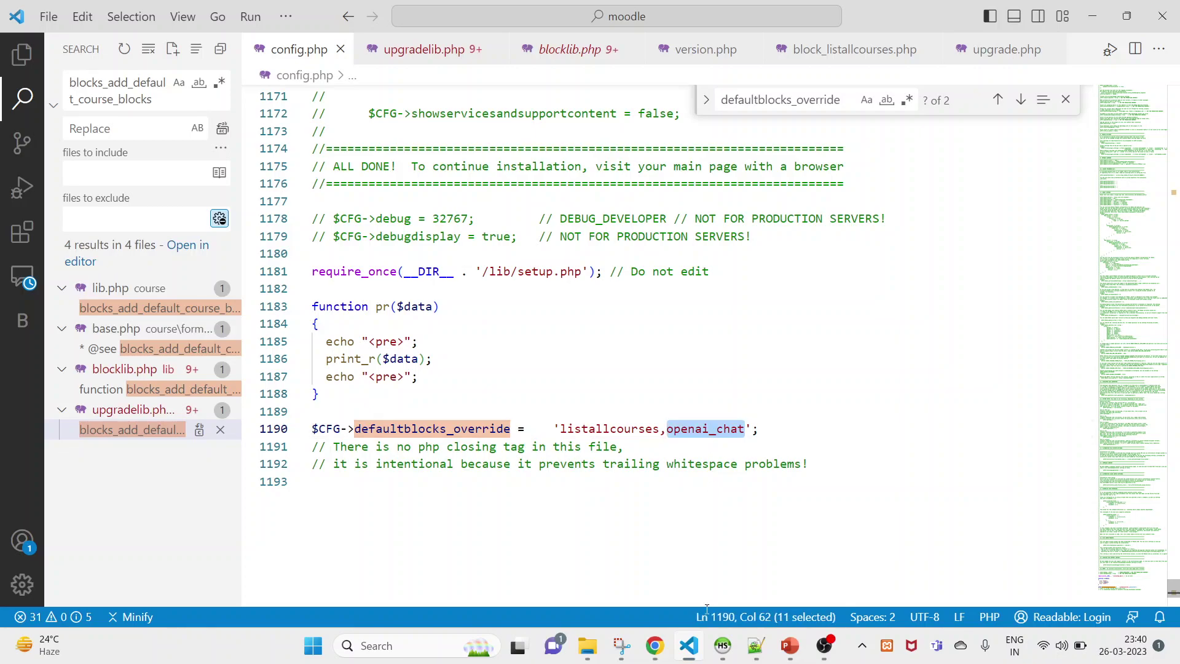
pyautogui.click(689, 645)
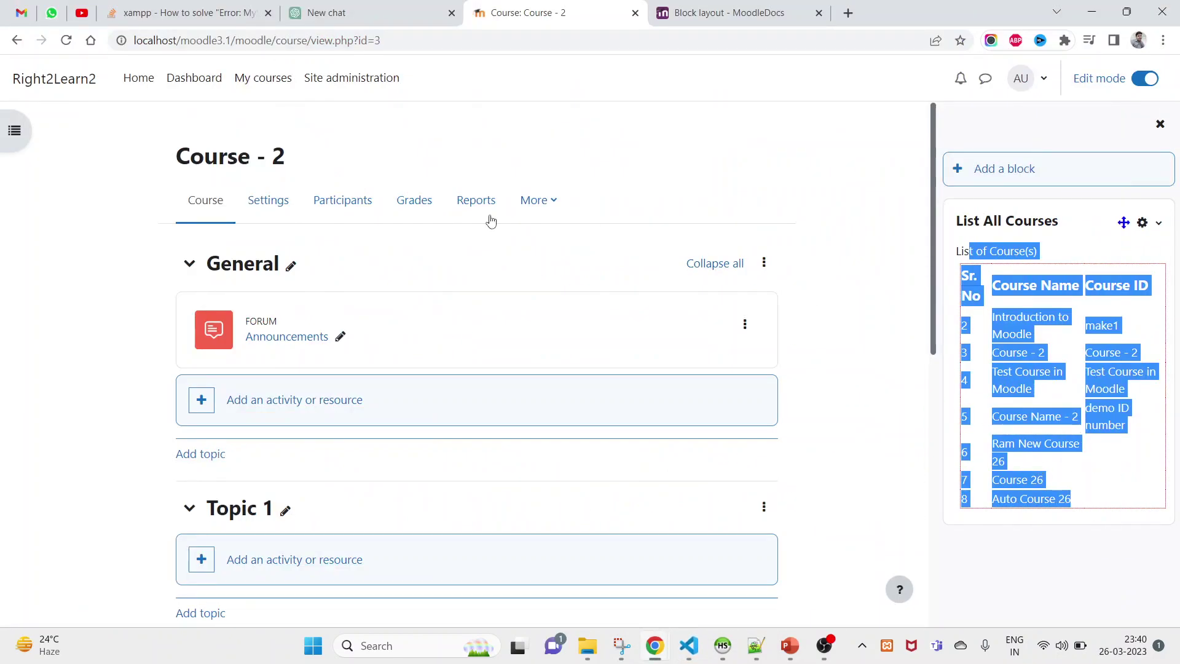
pyautogui.click(404, 143)
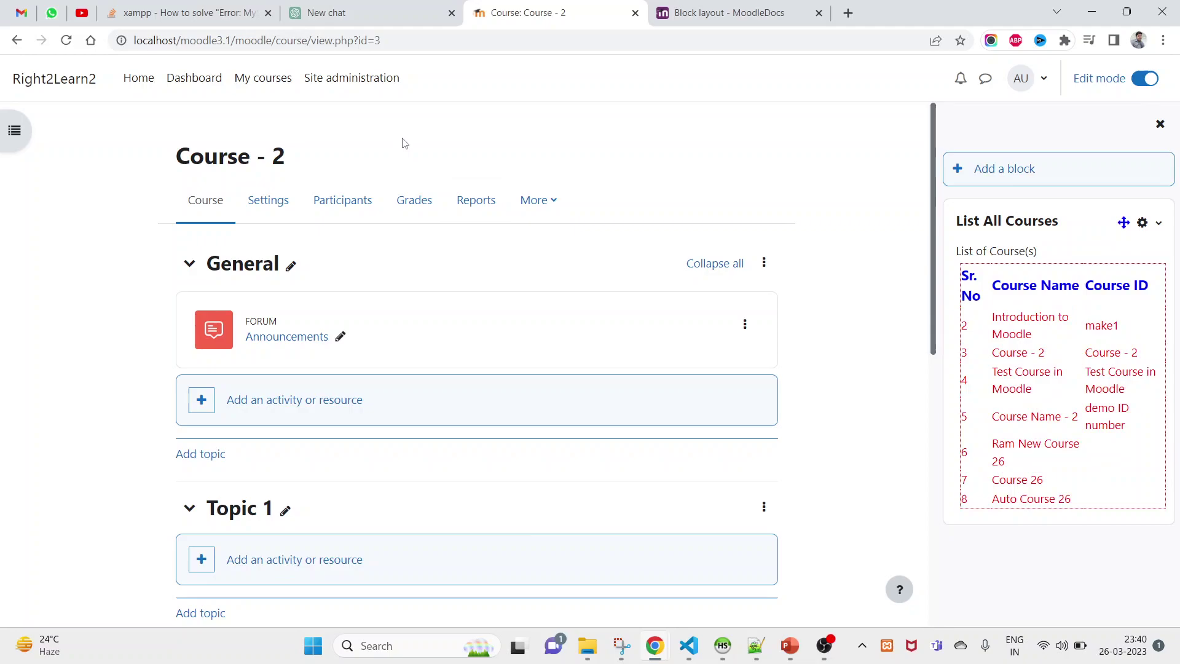
# Compare the 'listallcourses,openai_chat' setting on line 1190 against the Course - 2 page.
pyautogui.click(689, 645)
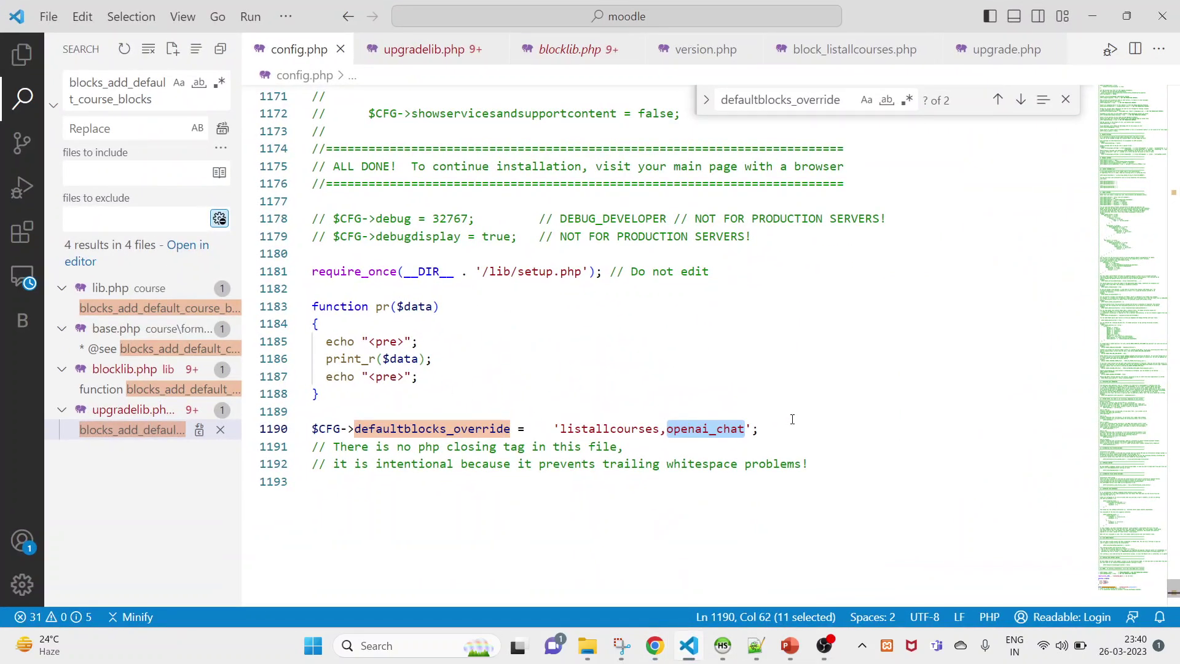
pyautogui.moveTo(760, 428); pyautogui.dragTo(309, 428)
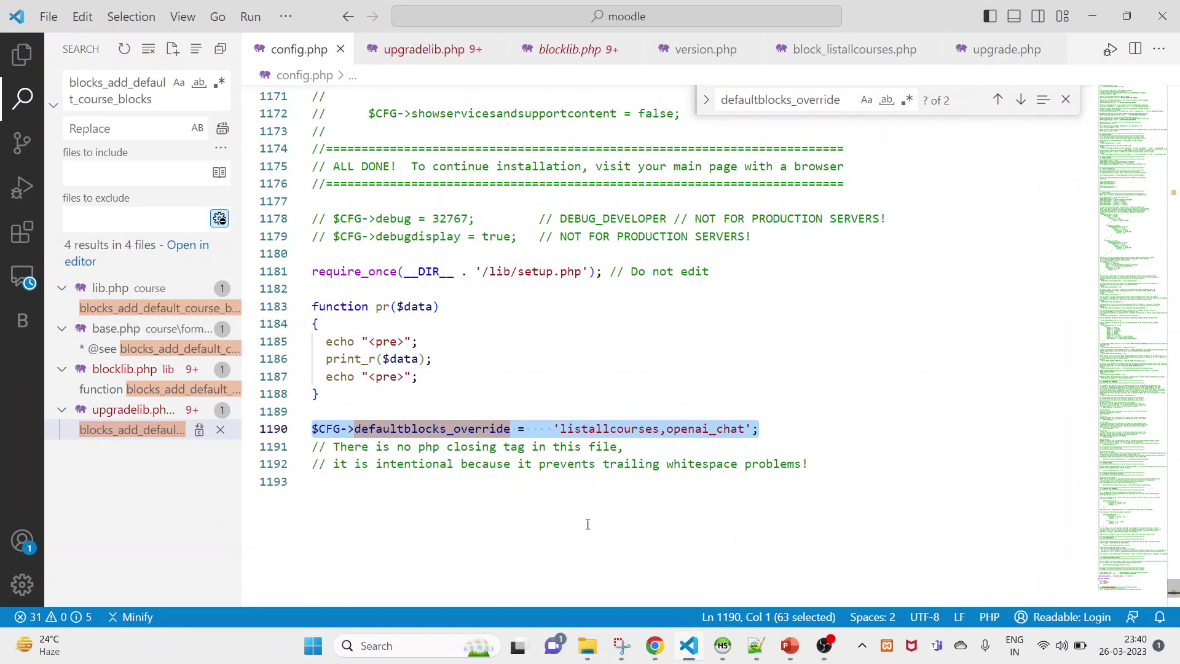
pyautogui.moveTo(655, 645)
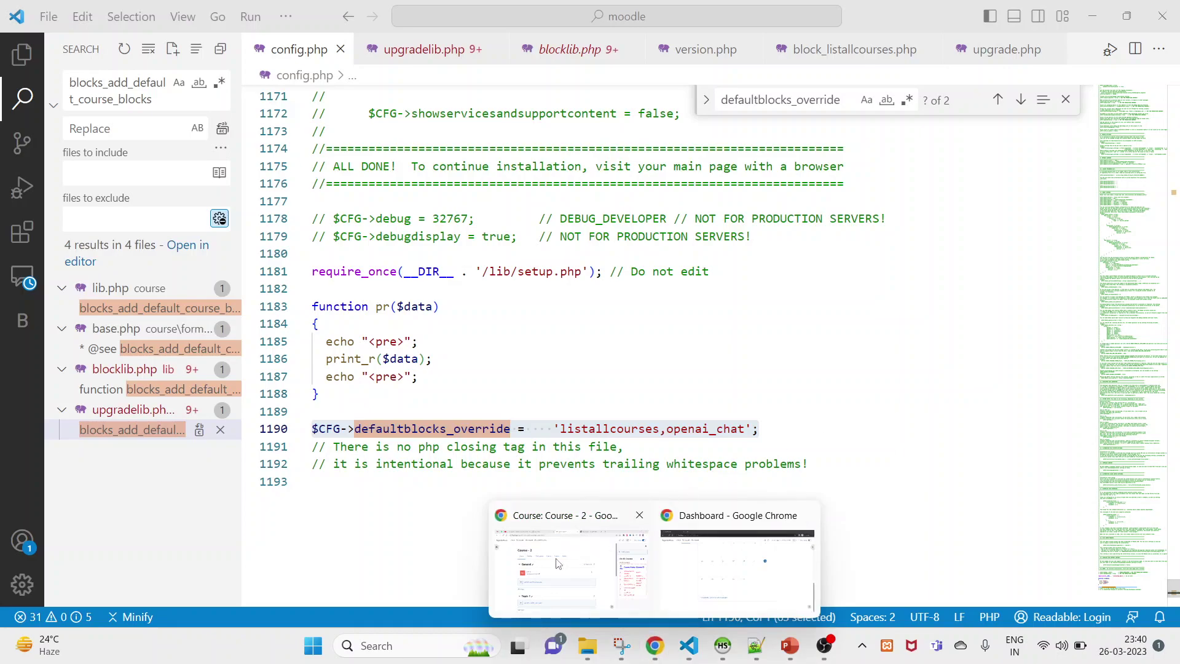
pyautogui.click(559, 510)
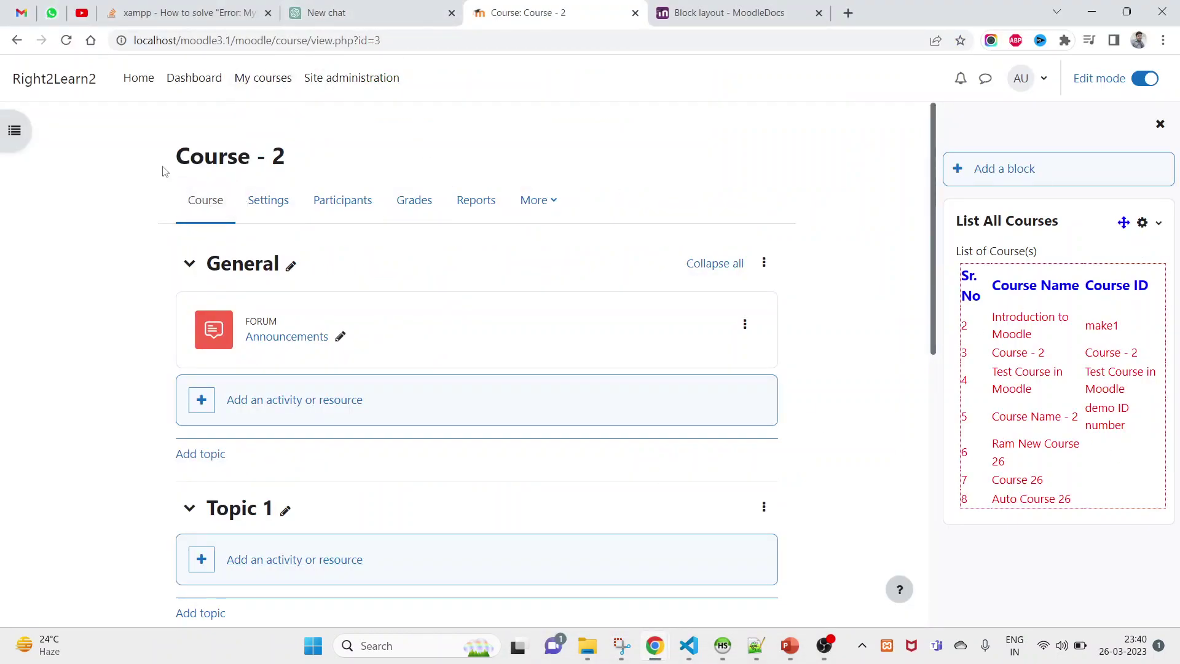
pyautogui.moveTo(164, 161); pyautogui.dragTo(463, 155)
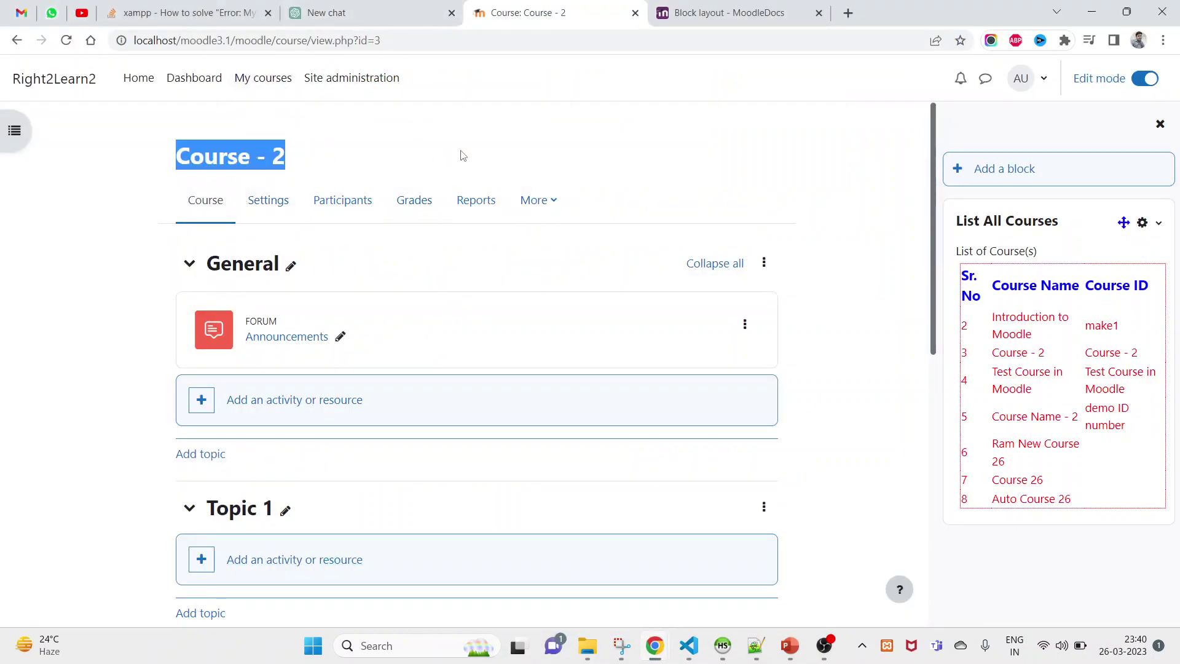
pyautogui.click(689, 646)
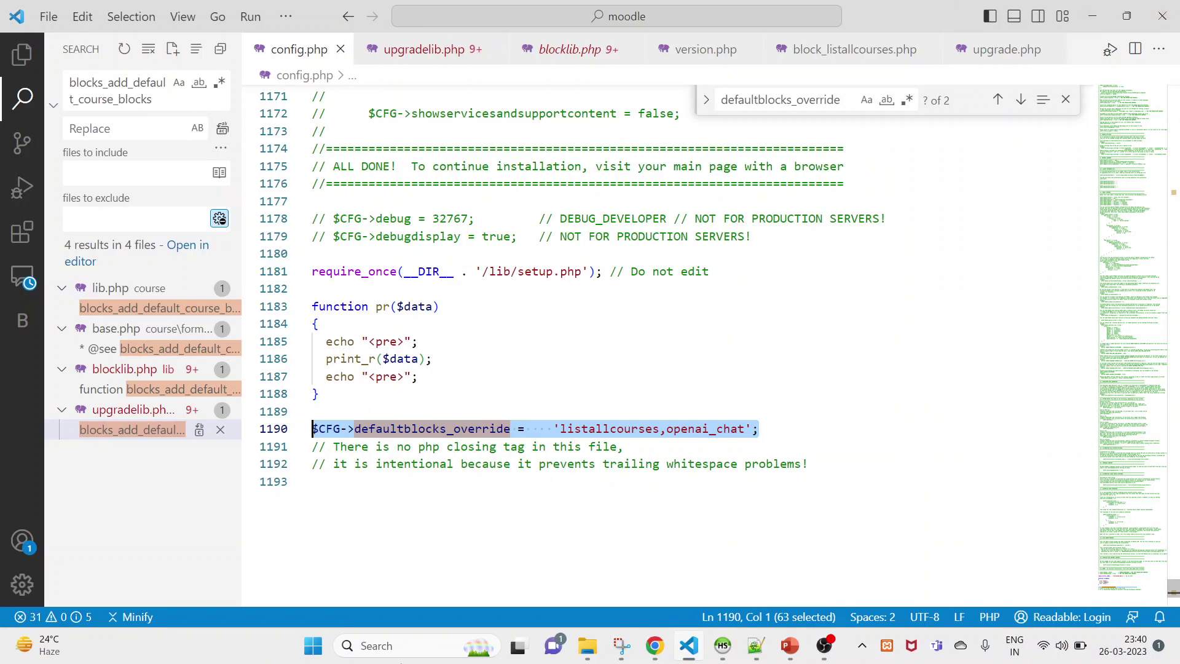
# Browse into blocks/listallcourses/db in File Explorer and pick the upgrade file.
pyautogui.click(591, 645)
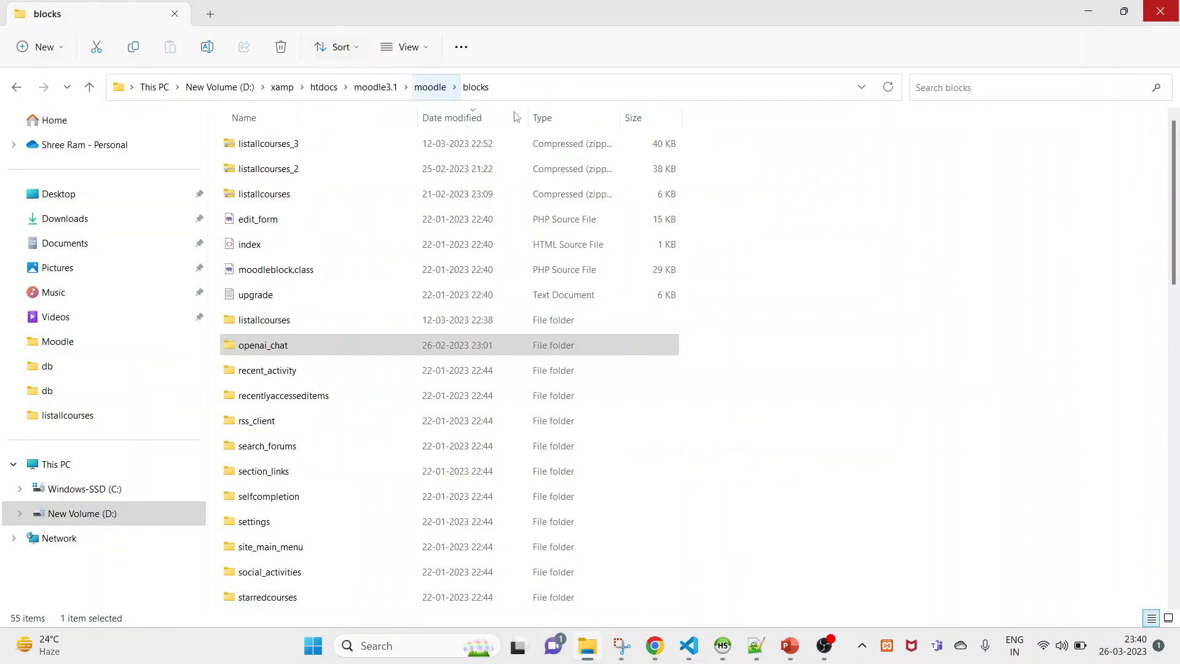
pyautogui.doubleClick(273, 324)
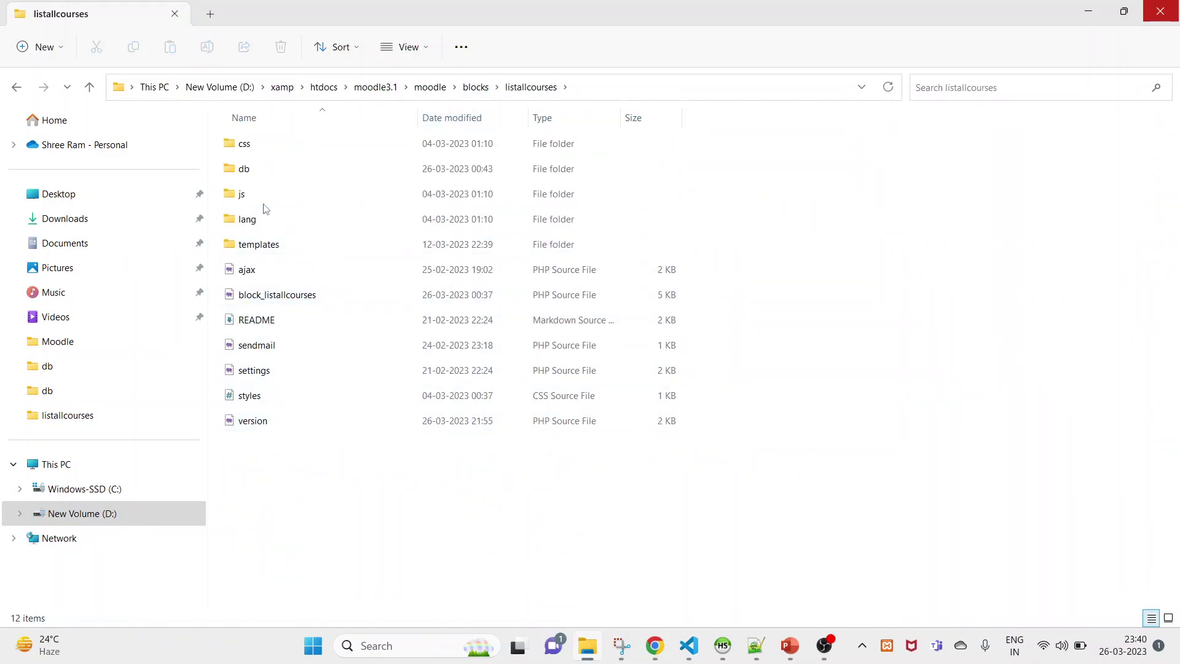
pyautogui.doubleClick(260, 173)
pyautogui.click(273, 176)
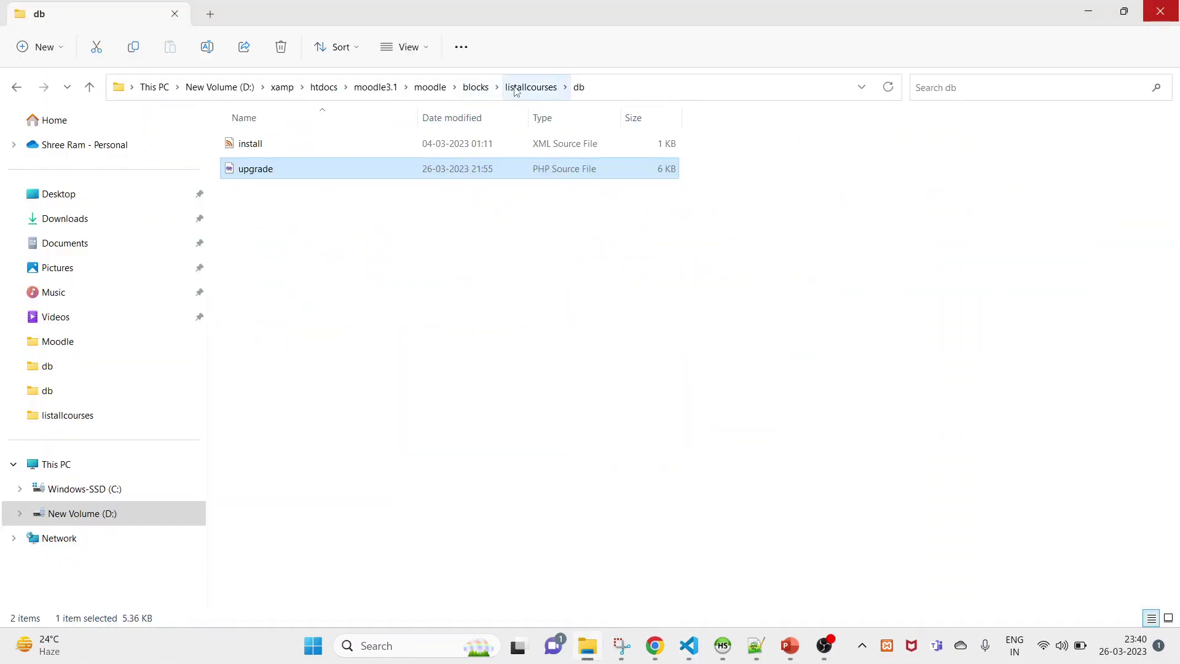
# Re-navigate moodle/blocks/listallcourses/db and open upgrade.php in Visual Studio Code.
pyautogui.click(449, 90)
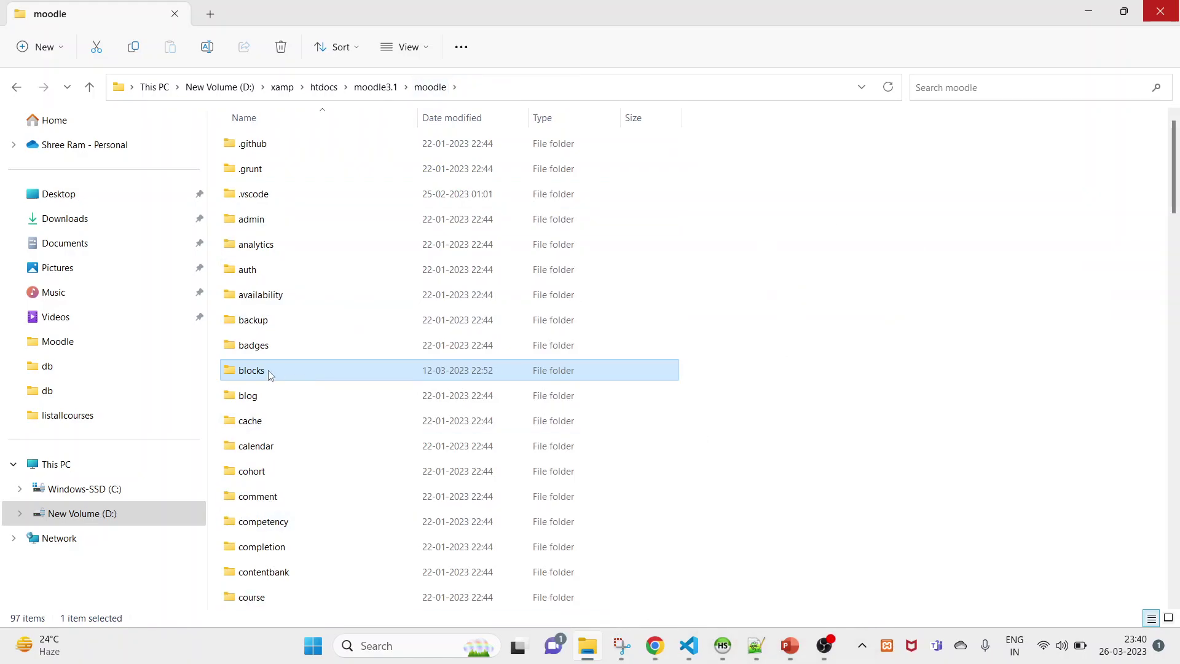
pyautogui.doubleClick(268, 370)
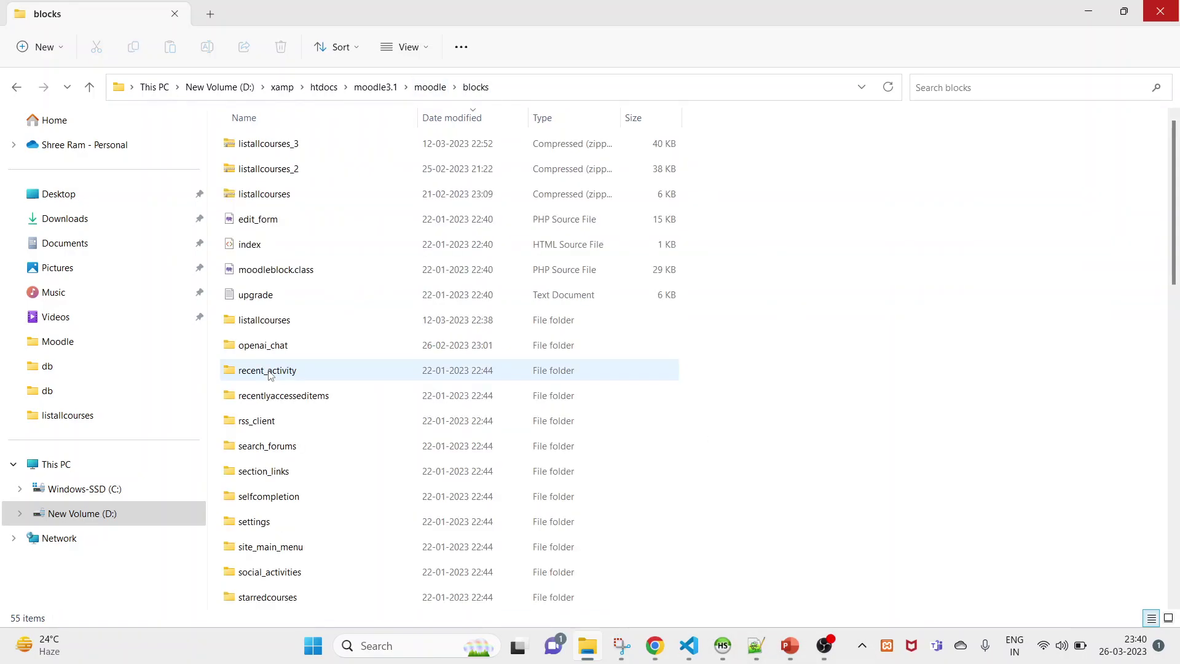
pyautogui.doubleClick(256, 318)
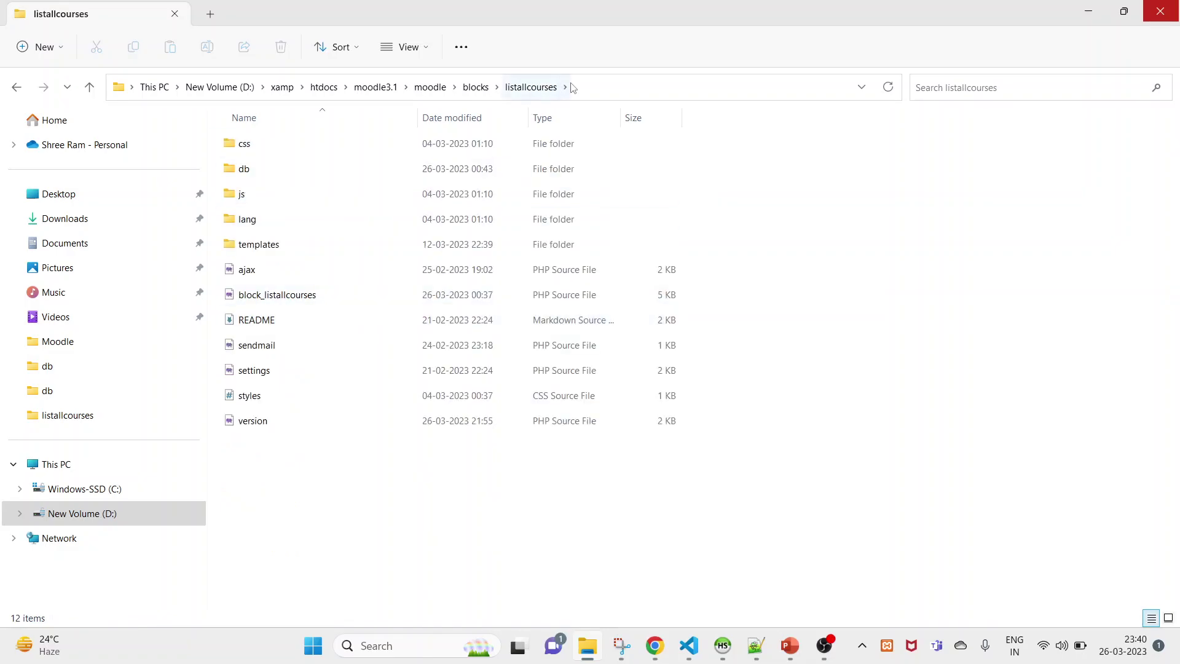
pyautogui.click(622, 88)
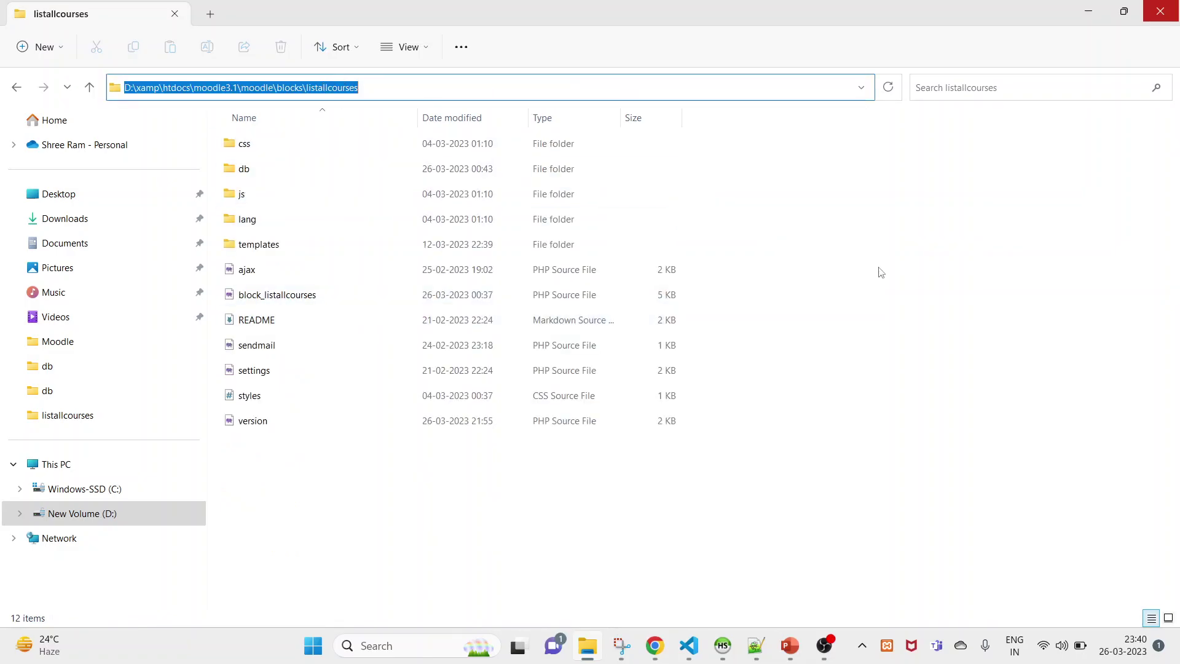
pyautogui.press('Escape')
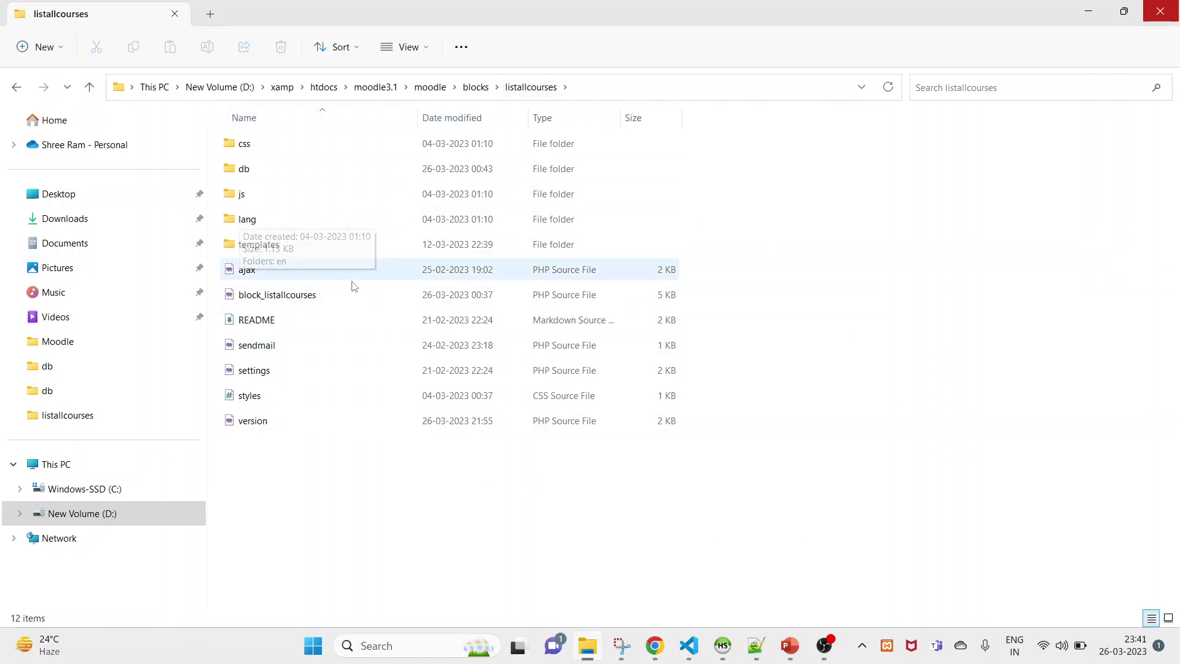
pyautogui.doubleClick(250, 175)
pyautogui.click(264, 169)
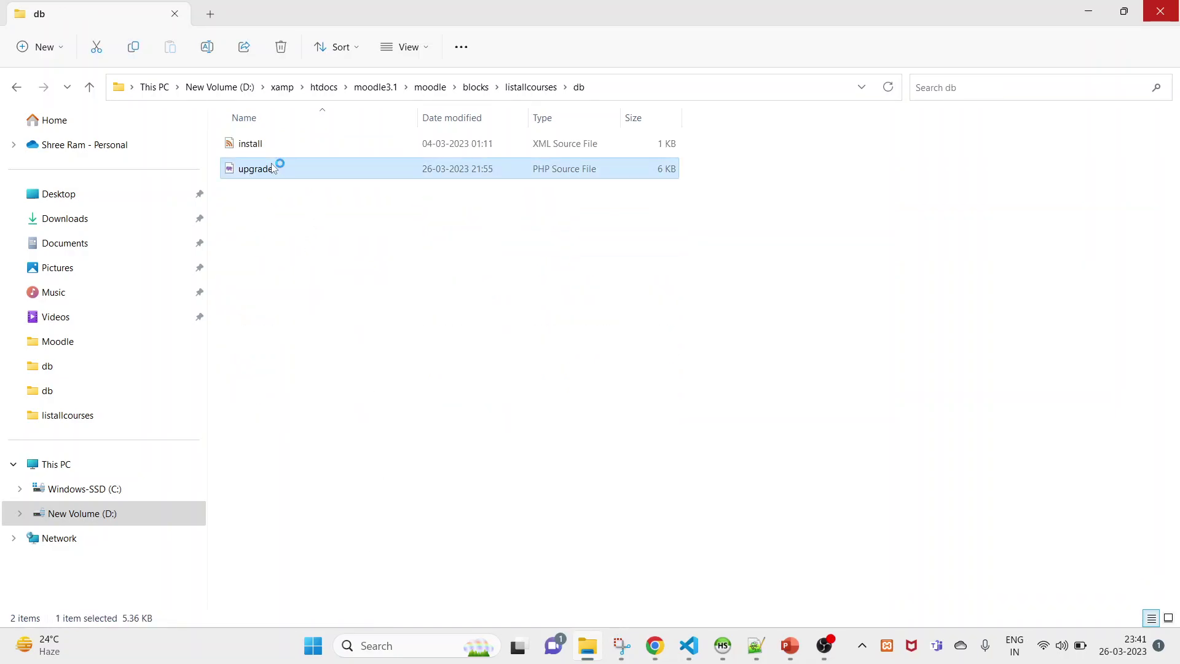
pyautogui.doubleClick(273, 168)
pyautogui.click(463, 486)
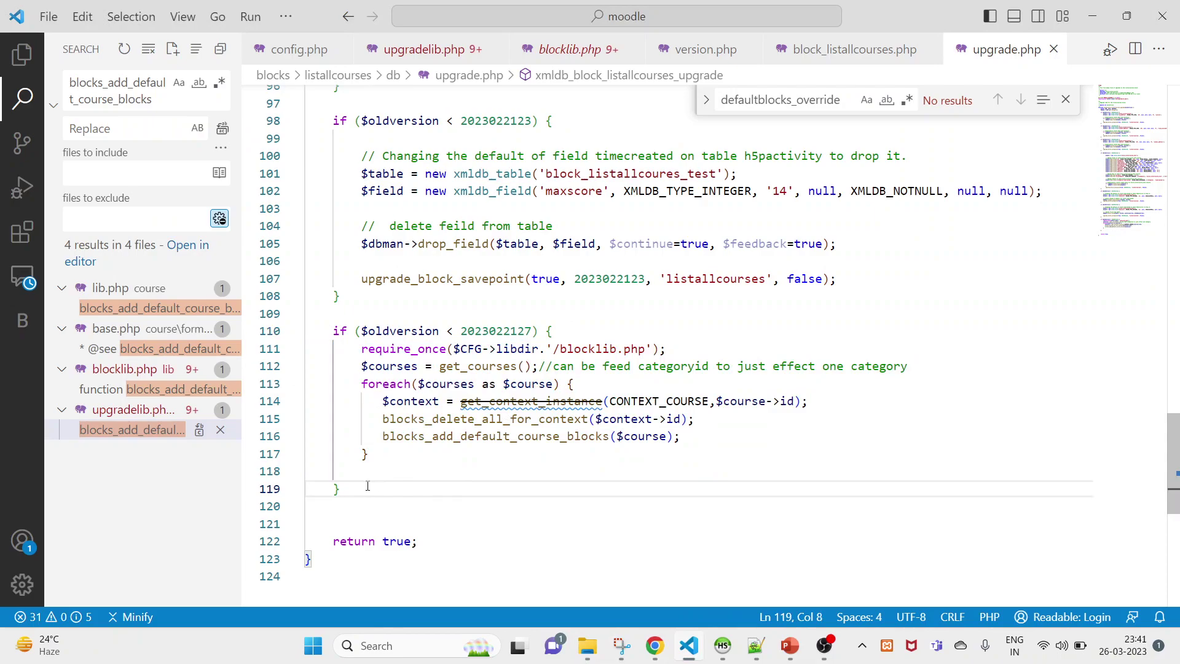
pyautogui.moveTo(368, 487); pyautogui.dragTo(304, 313)
pyautogui.click(576, 330)
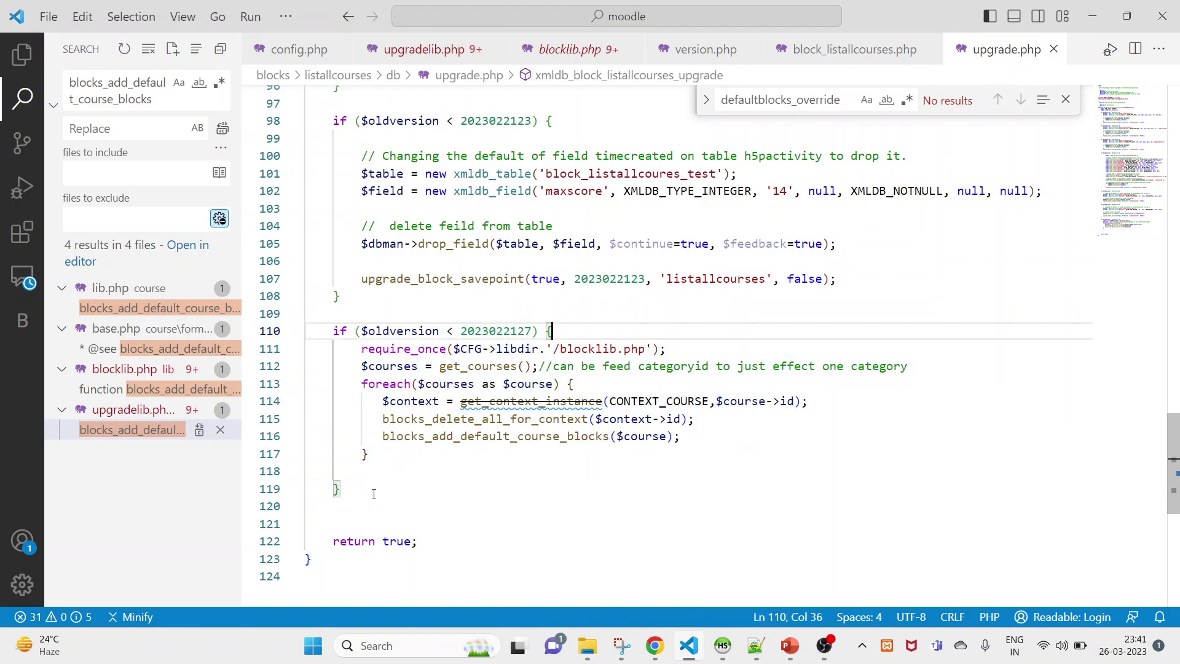
pyautogui.click(377, 458)
pyautogui.press('Delete')
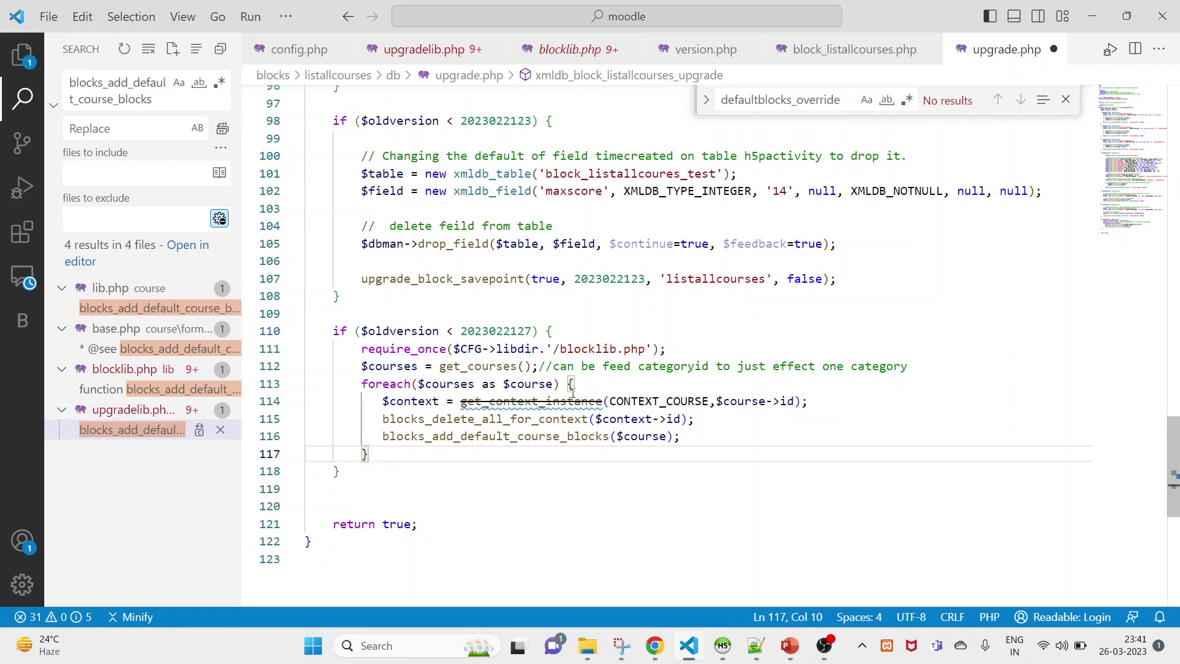
pyautogui.click(601, 333)
pyautogui.hotkey('ctrl', 's')
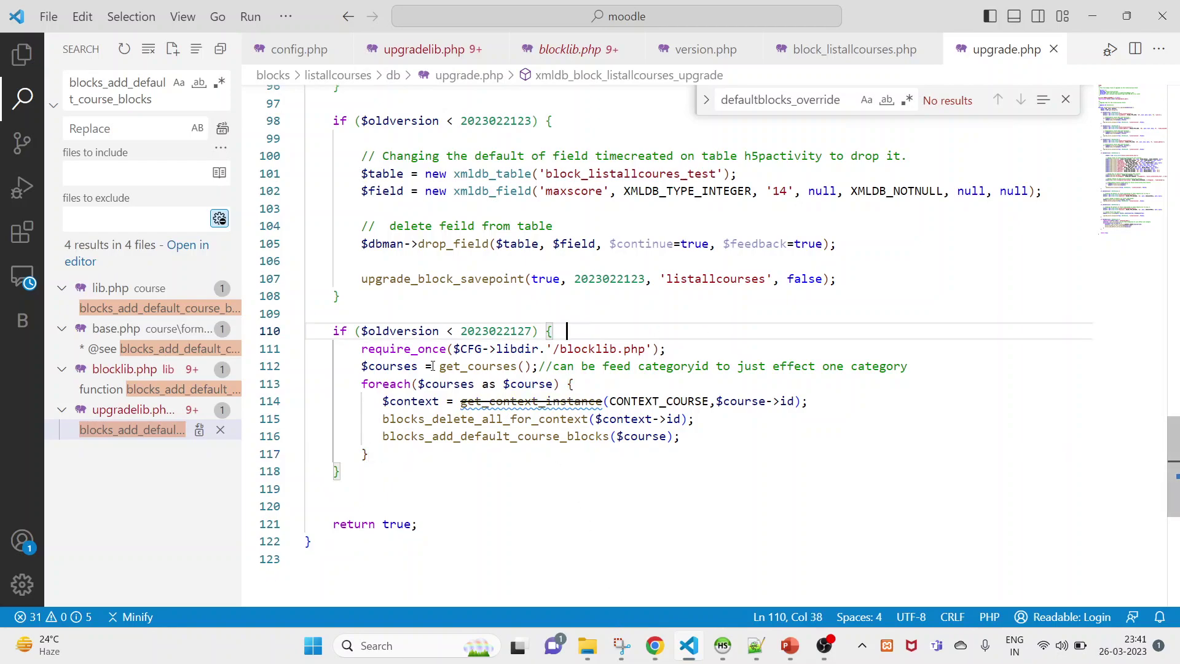
# Inspect the $courses variable on line 112 and the require_once line above it.
pyautogui.click(376, 366)
pyautogui.click(544, 366)
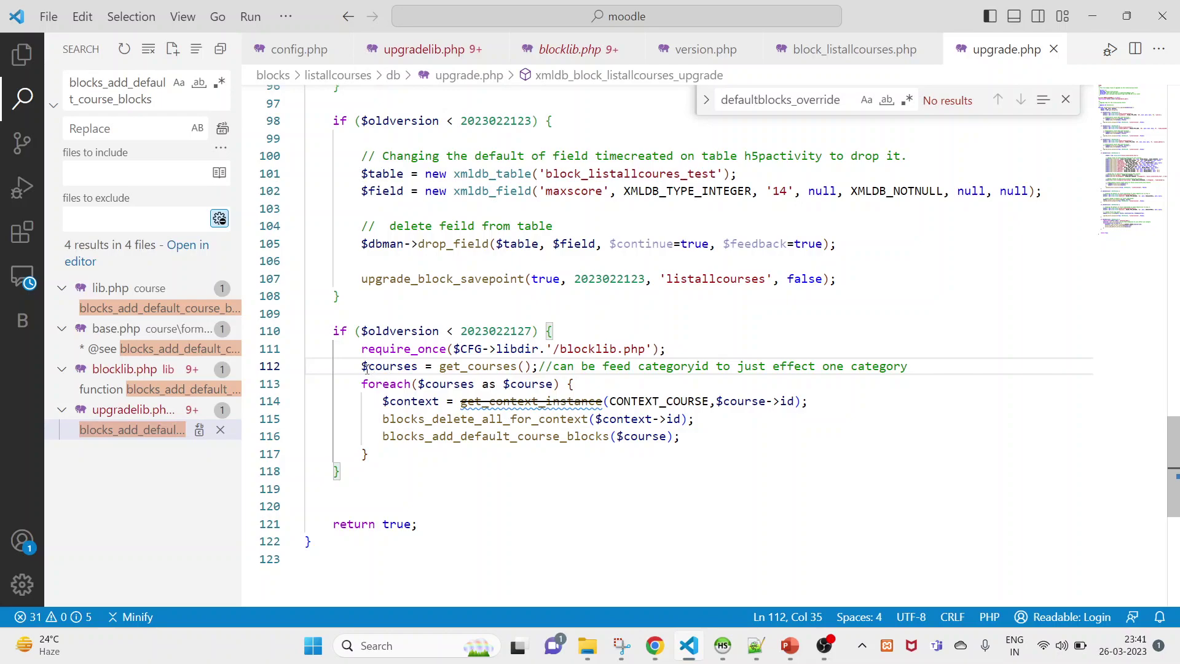
pyautogui.moveTo(363, 367); pyautogui.dragTo(411, 366)
pyautogui.press('Up')
pyautogui.press('End')
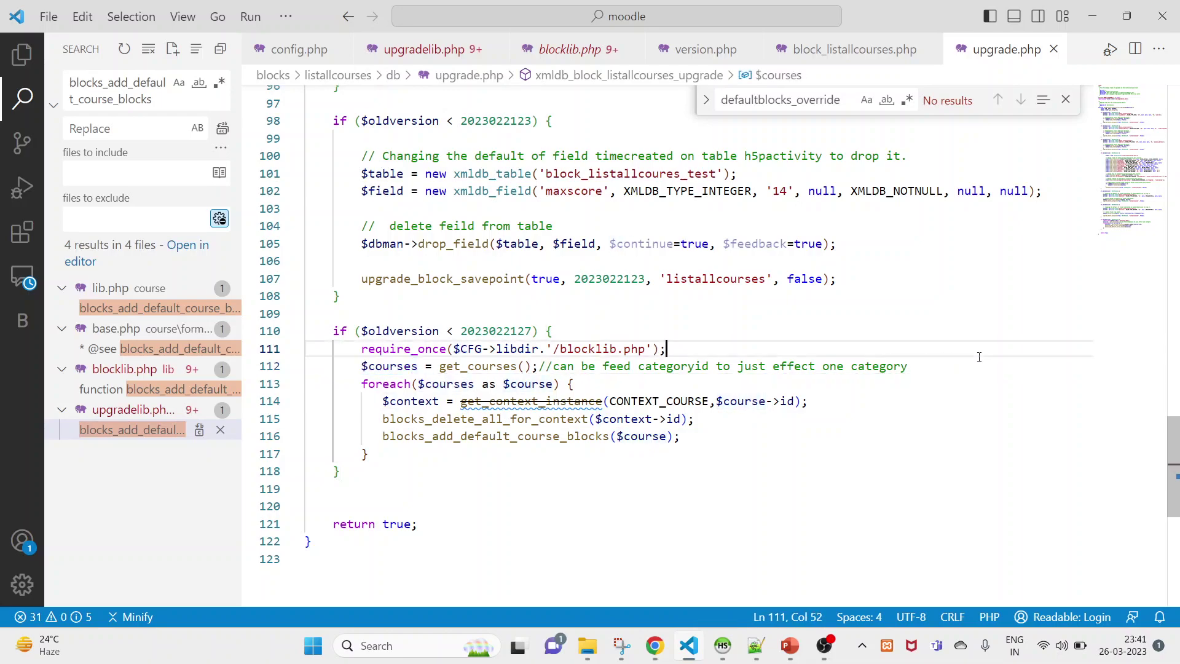
pyautogui.click(574, 384)
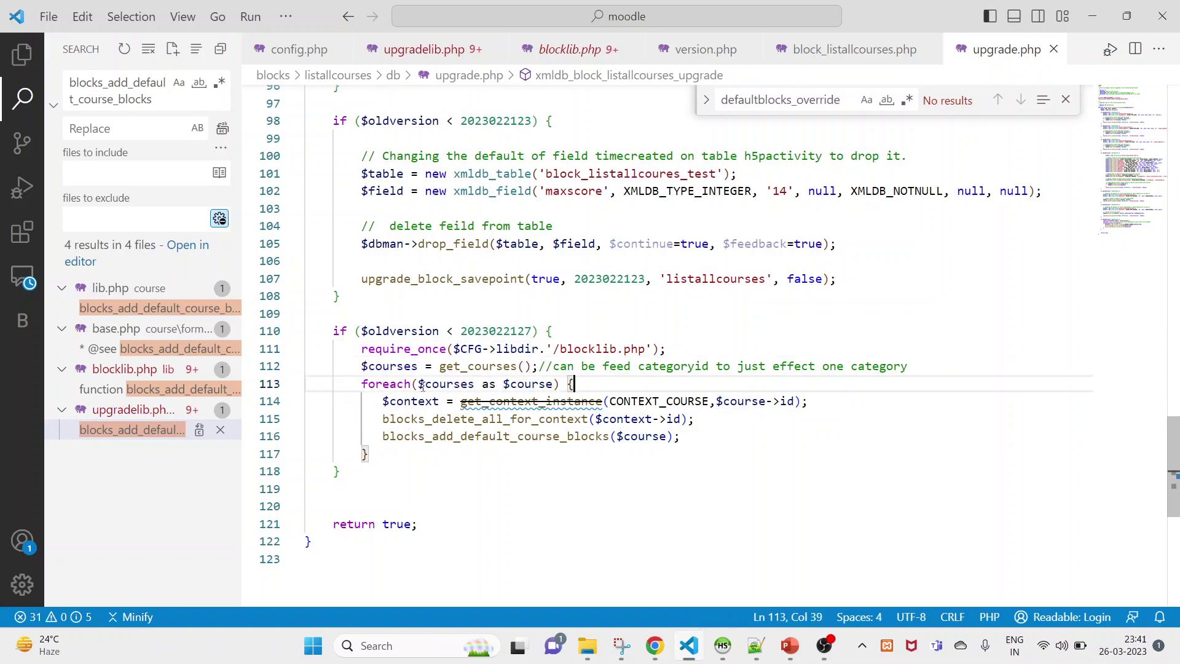
# Examine the loop's blocks_delete_all_for_context and blocks_add_default_course_blocks($course) calls.
pyautogui.click(434, 418)
pyautogui.doubleClick(434, 418)
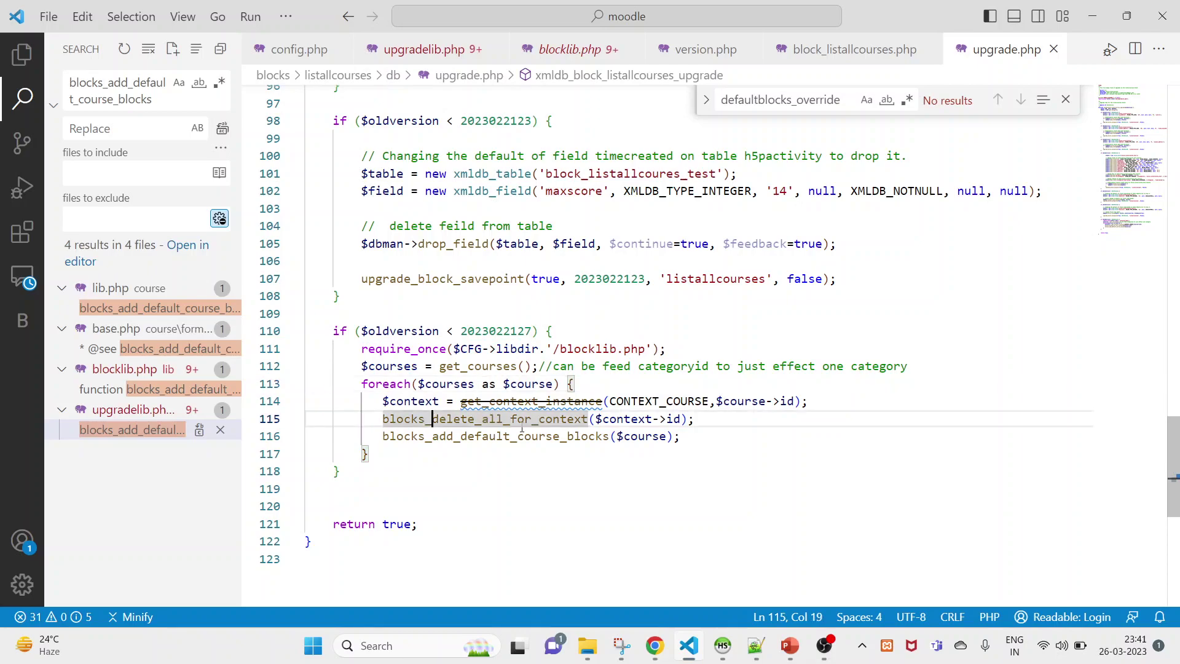
pyautogui.doubleClick(528, 435)
pyautogui.doubleClick(477, 419)
pyautogui.press('Home')
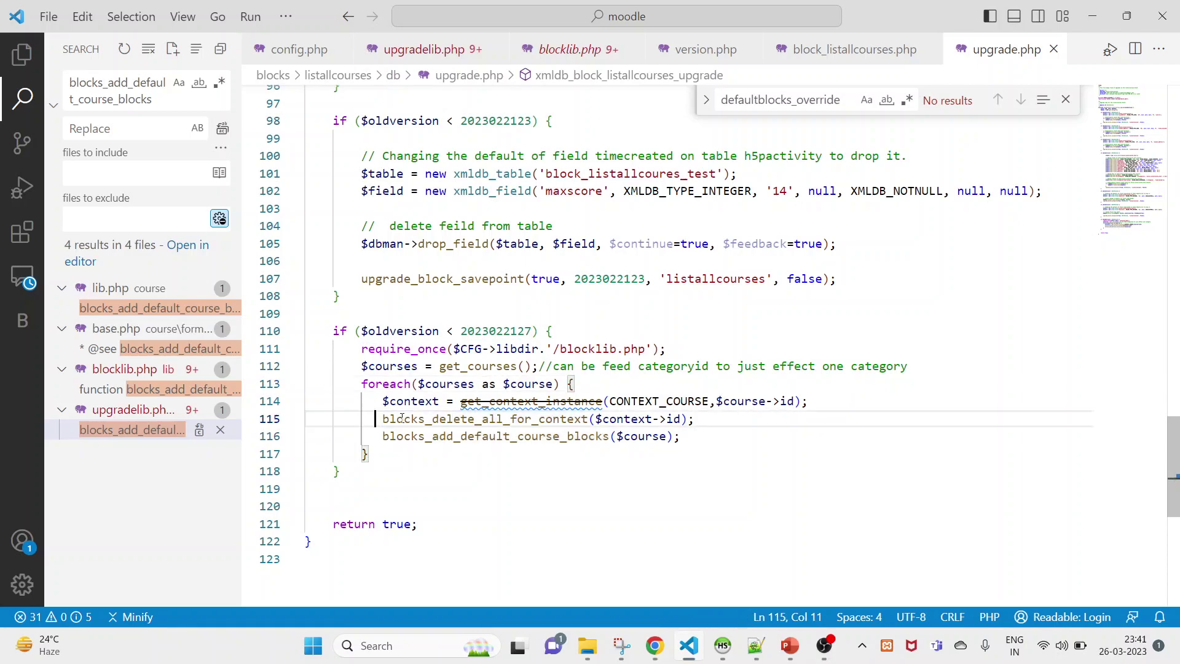
pyautogui.moveTo(385, 419); pyautogui.dragTo(723, 415)
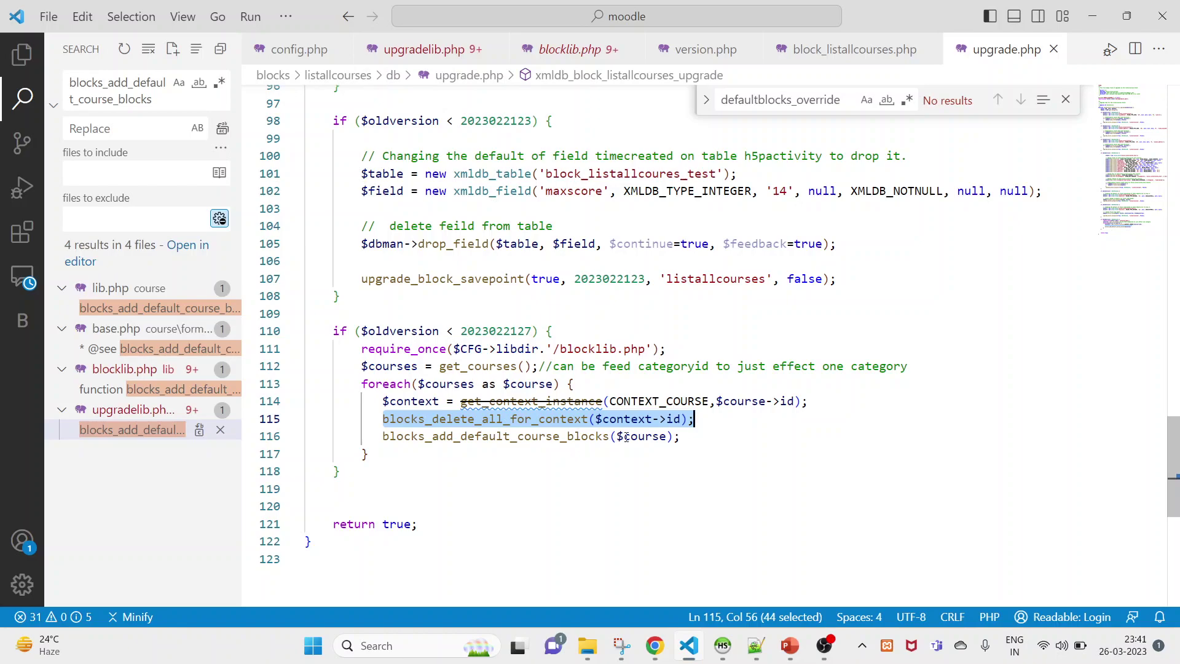
pyautogui.doubleClick(451, 436)
pyautogui.doubleClick(639, 436)
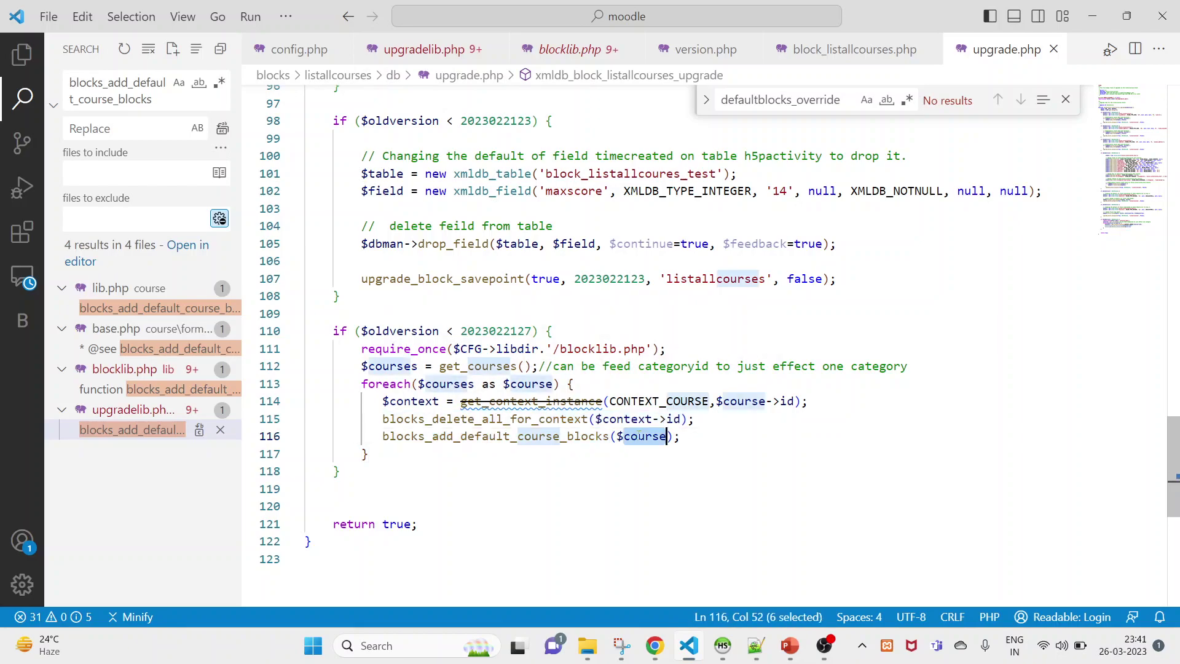
# Copy the defaultblocks_override line 1190 ('listallcourses,openai_chat') from config.php.
pyautogui.click(299, 49)
pyautogui.click(486, 559)
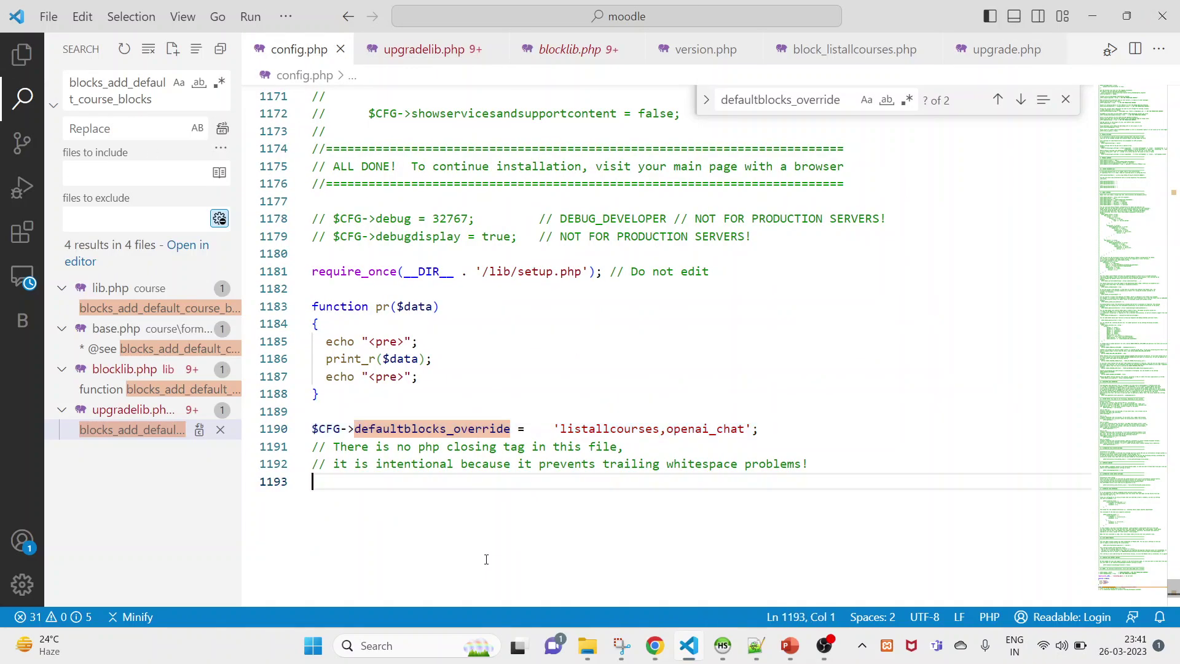
pyautogui.moveTo(799, 426); pyautogui.dragTo(338, 429)
pyautogui.moveTo(761, 428); pyautogui.dragTo(302, 430)
pyautogui.hotkey('ctrl', 'c')
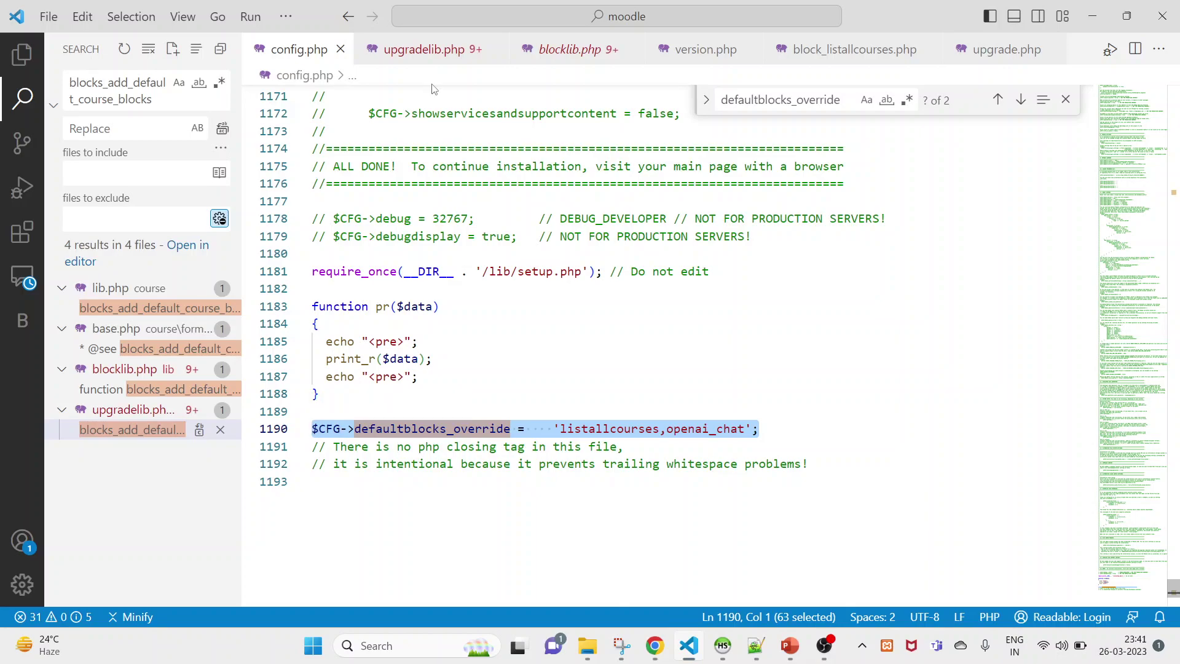
pyautogui.rightClick(379, 426)
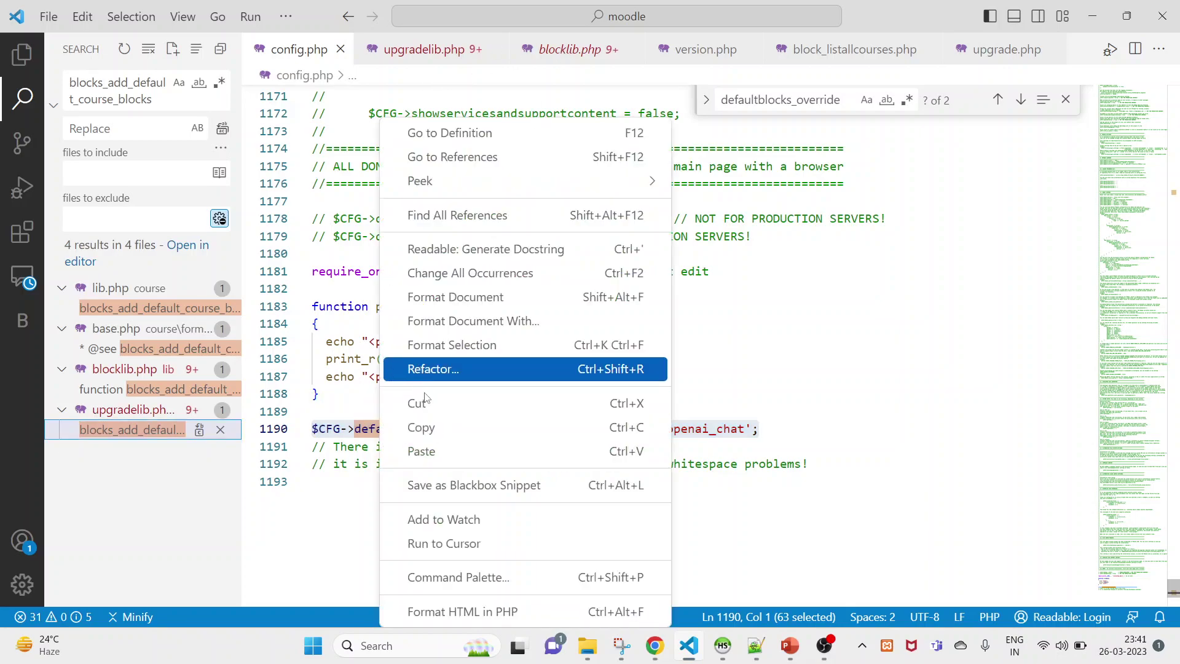
pyautogui.press('Escape')
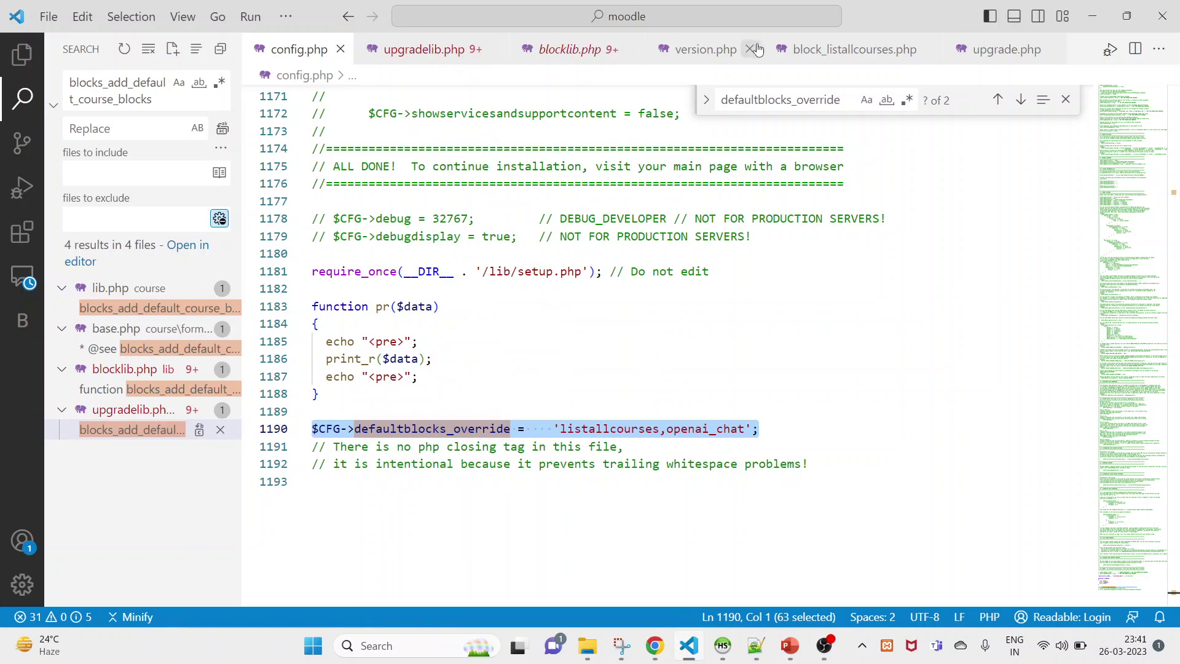
# Paste the override line as new line 112 after require_once in upgrade.php and save.
pyautogui.click(991, 52)
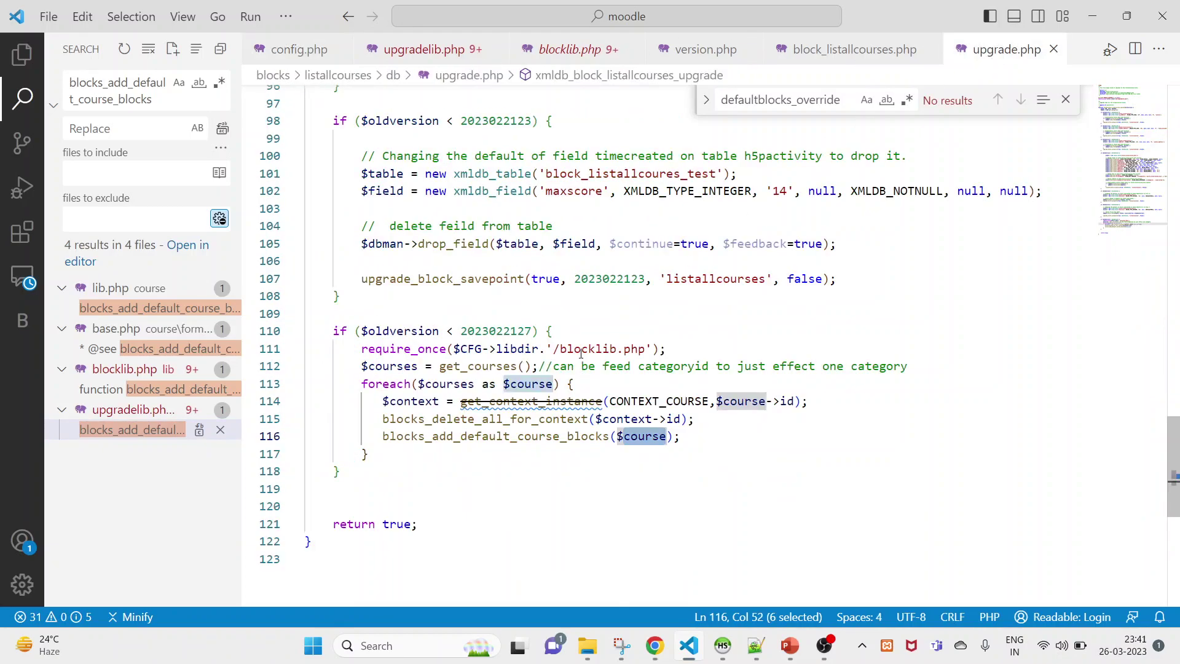
pyautogui.click(581, 328)
pyautogui.click(735, 342)
pyautogui.press('Return')
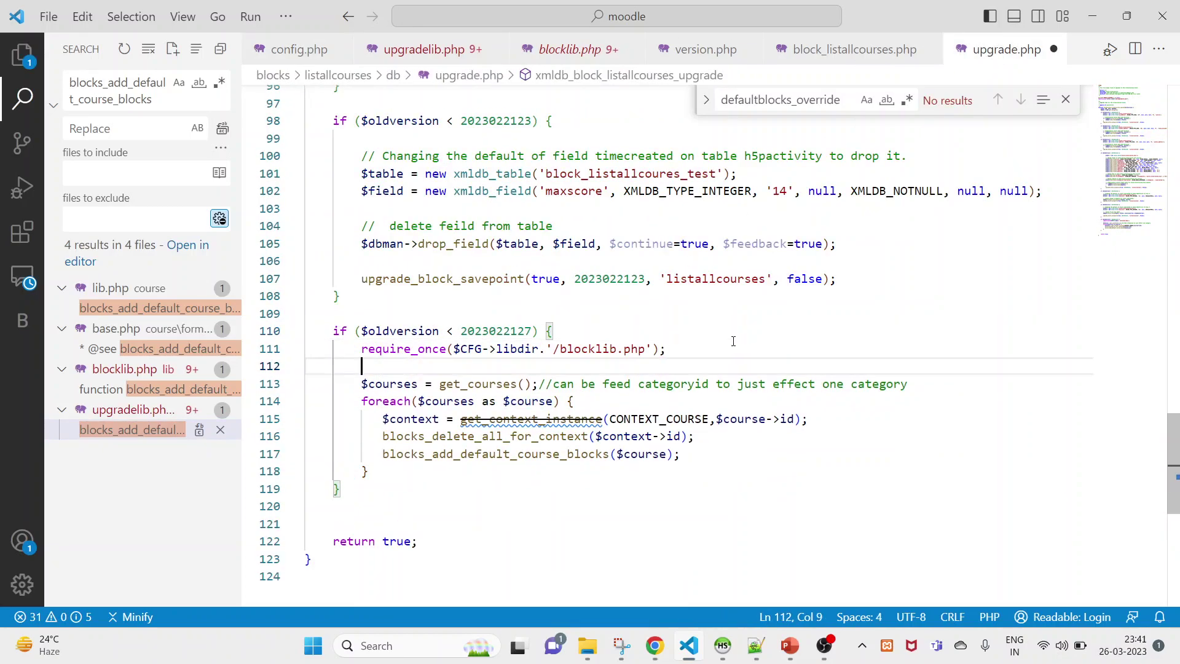
pyautogui.hotkey('ctrl', 'v')
pyautogui.hotkey('ctrl', 's')
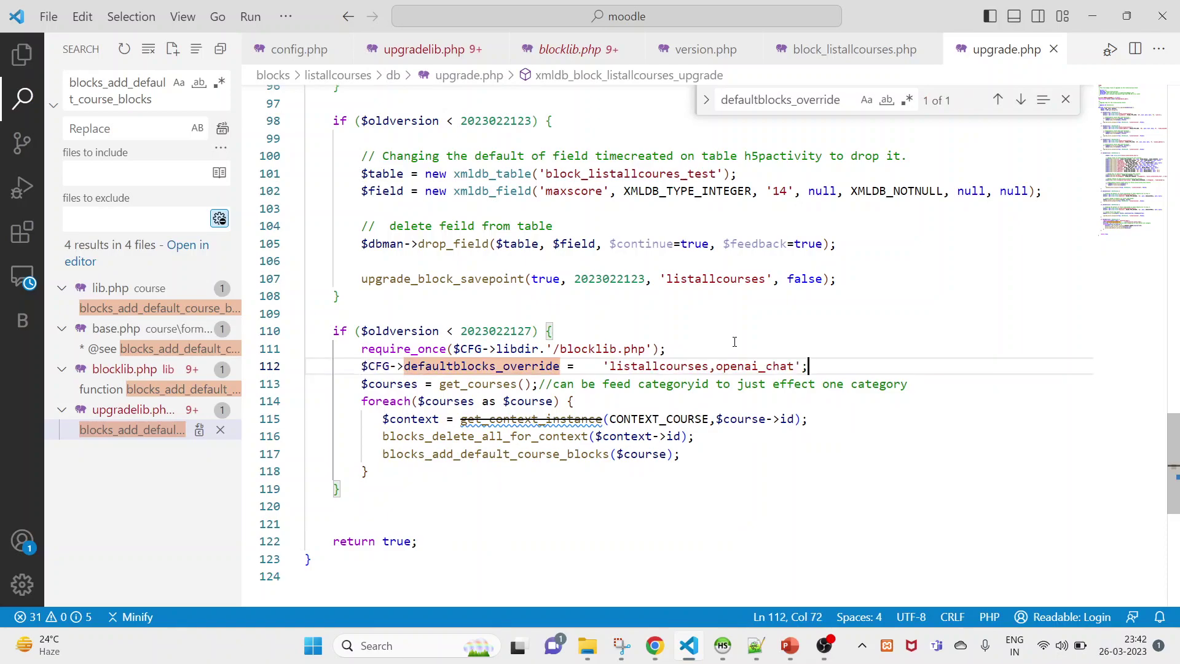
pyautogui.doubleClick(507, 332)
pyautogui.moveTo(503, 418)
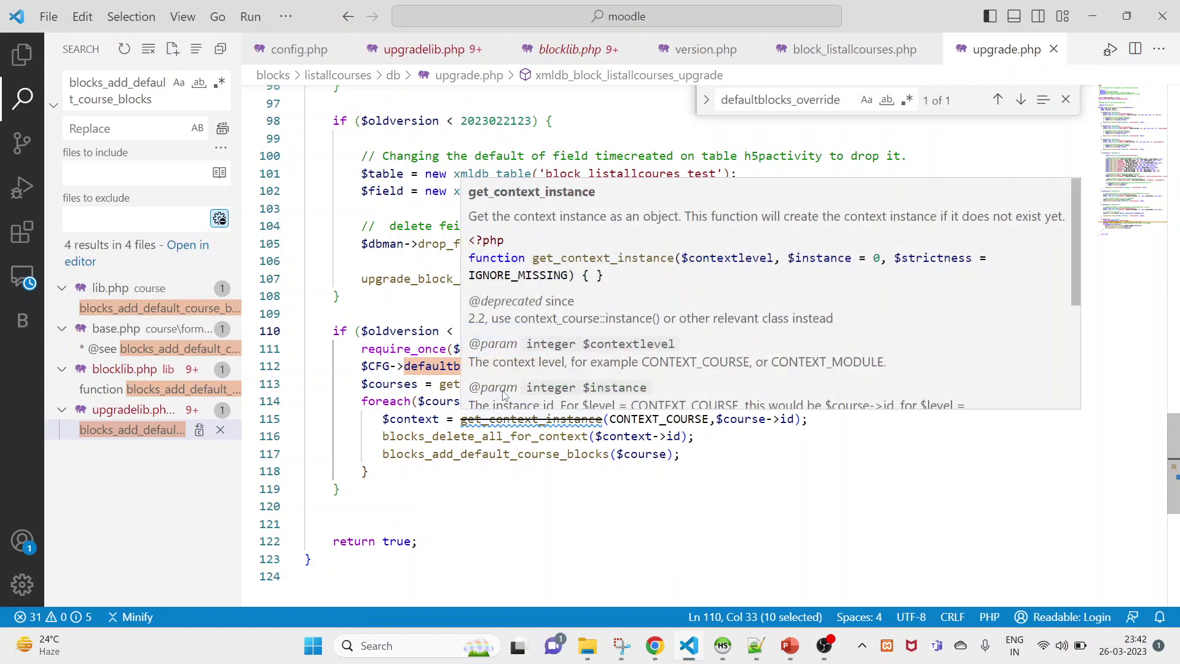
pyautogui.press('Right')
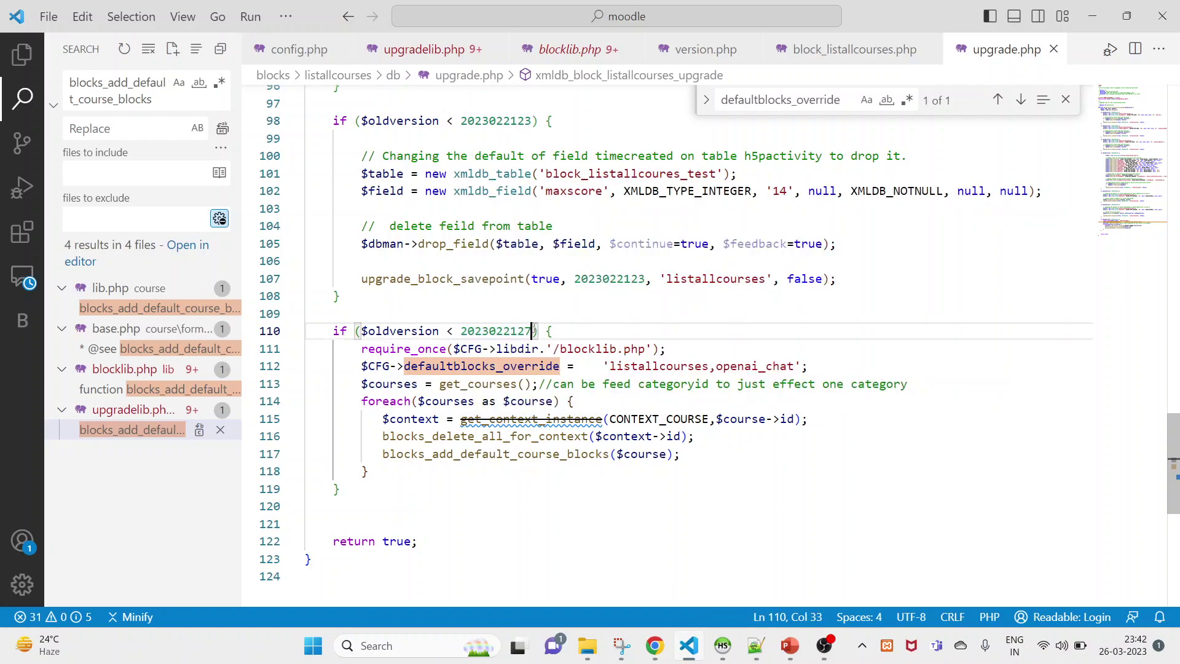
pyautogui.moveTo(528, 331); pyautogui.dragTo(532, 331)
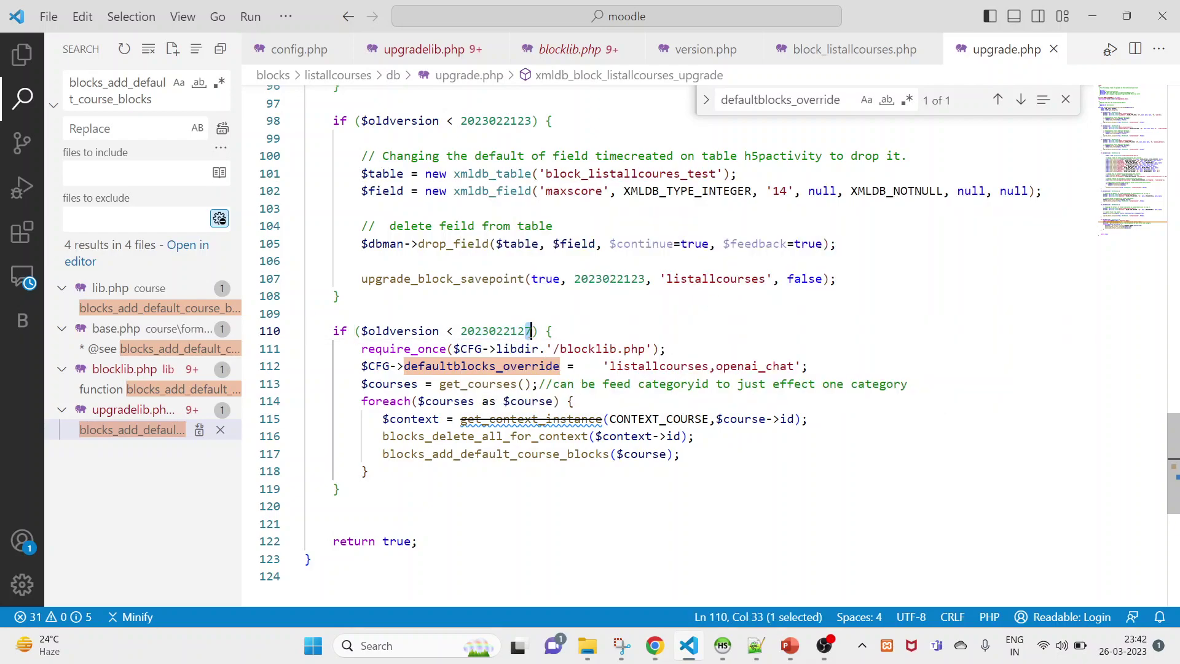
pyautogui.write('8')
pyautogui.doubleClick(518, 331)
pyautogui.hotkey('ctrl', 'c')
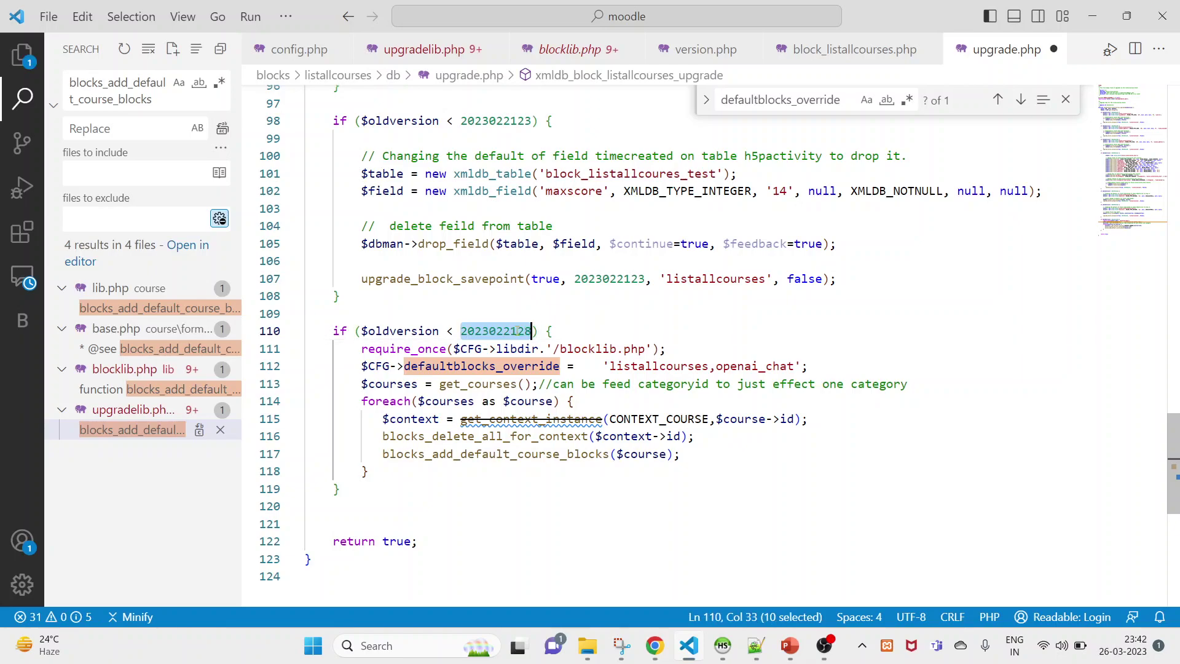
pyautogui.hotkey('ctrl', 's')
pyautogui.click(320, 50)
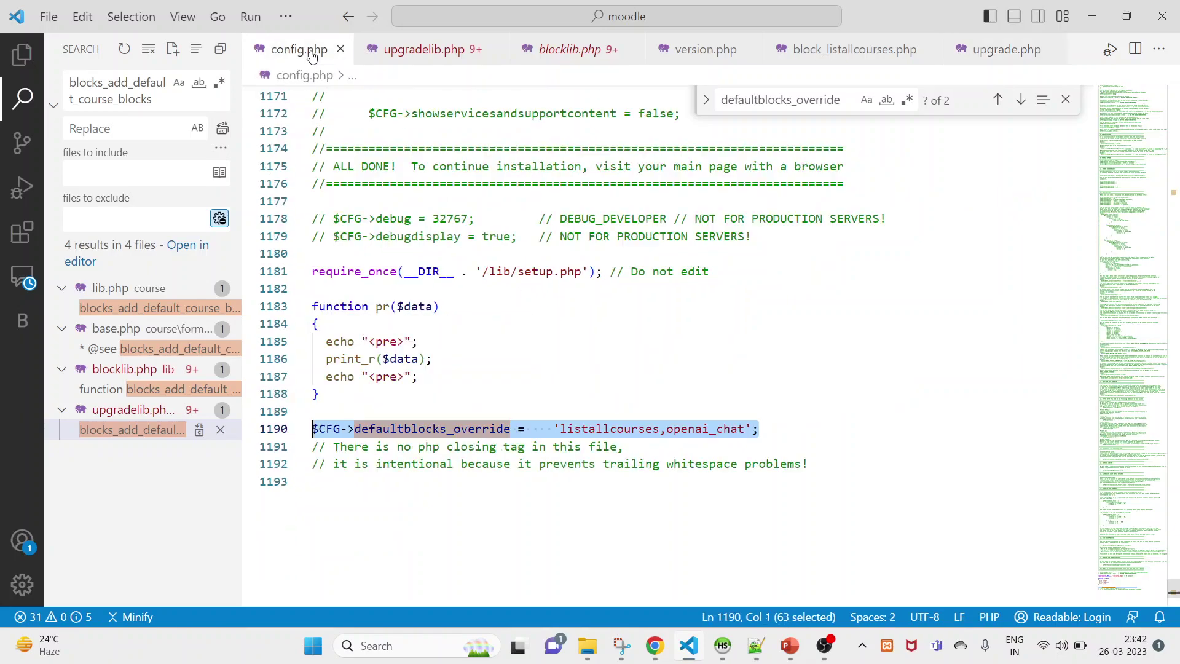
pyautogui.click(689, 49)
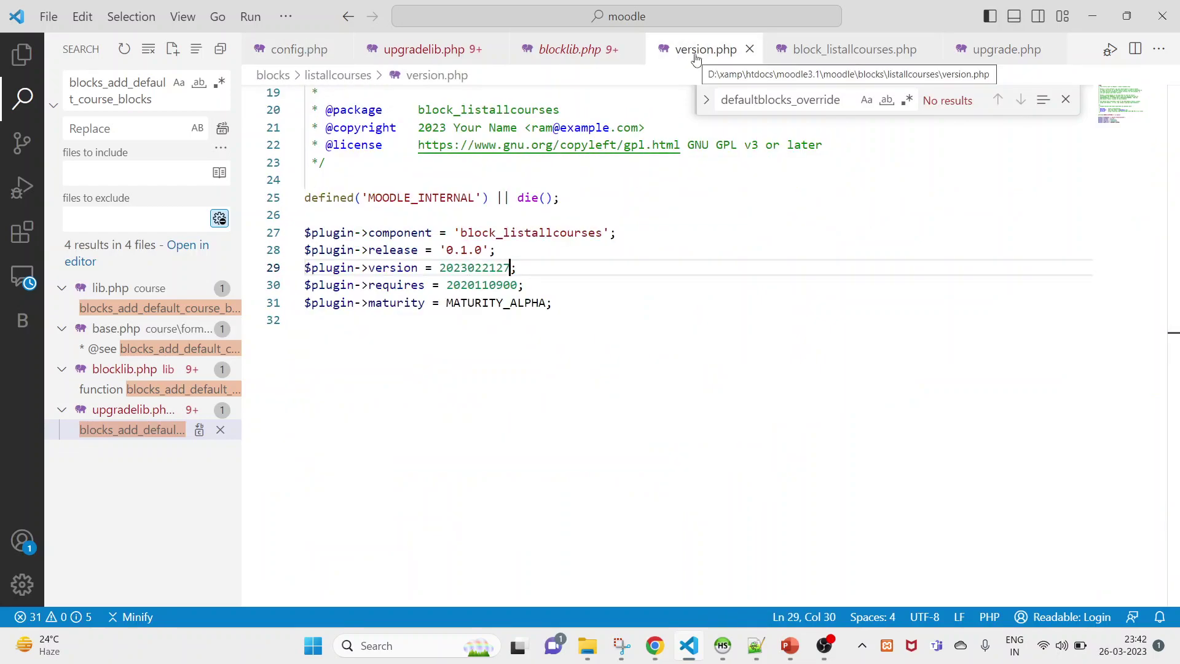
pyautogui.hotkey('ctrl', 'shift', 'Left')
pyautogui.hotkey('ctrl', 'v')
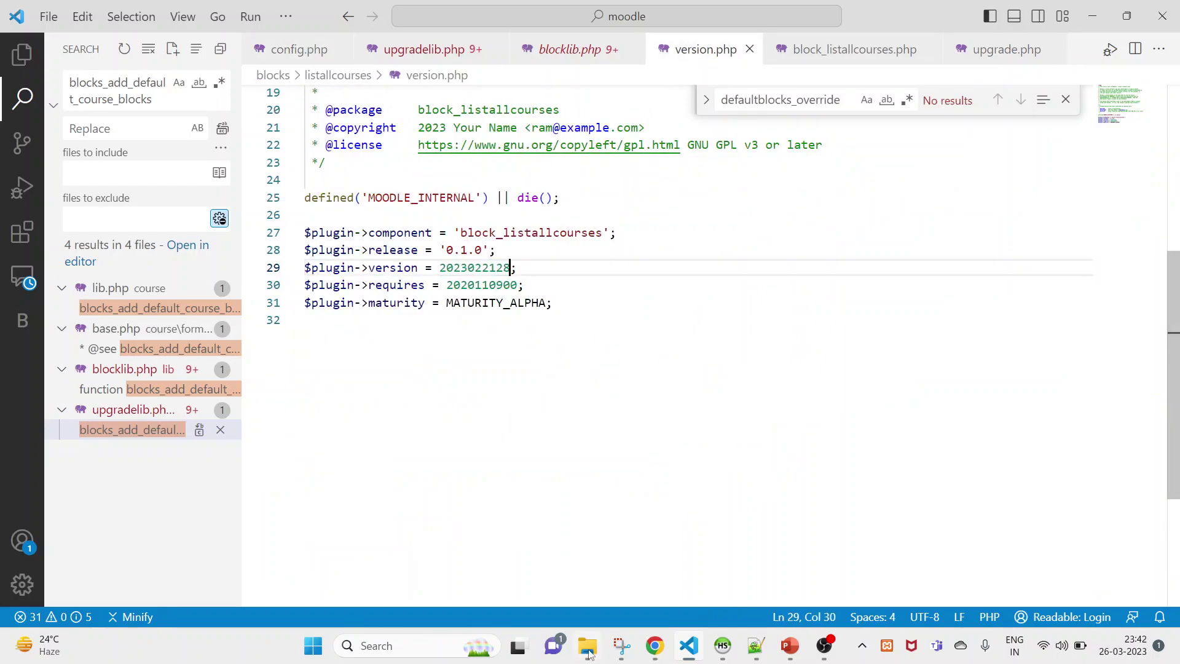
pyautogui.moveTo(656, 645)
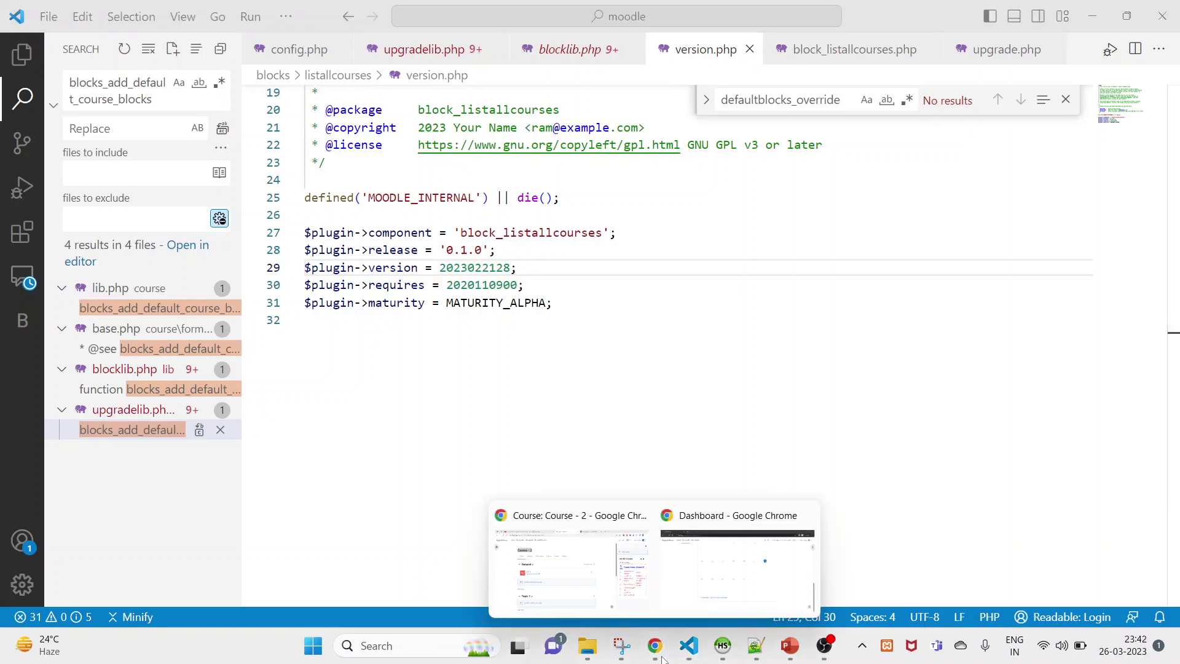
pyautogui.click(532, 578)
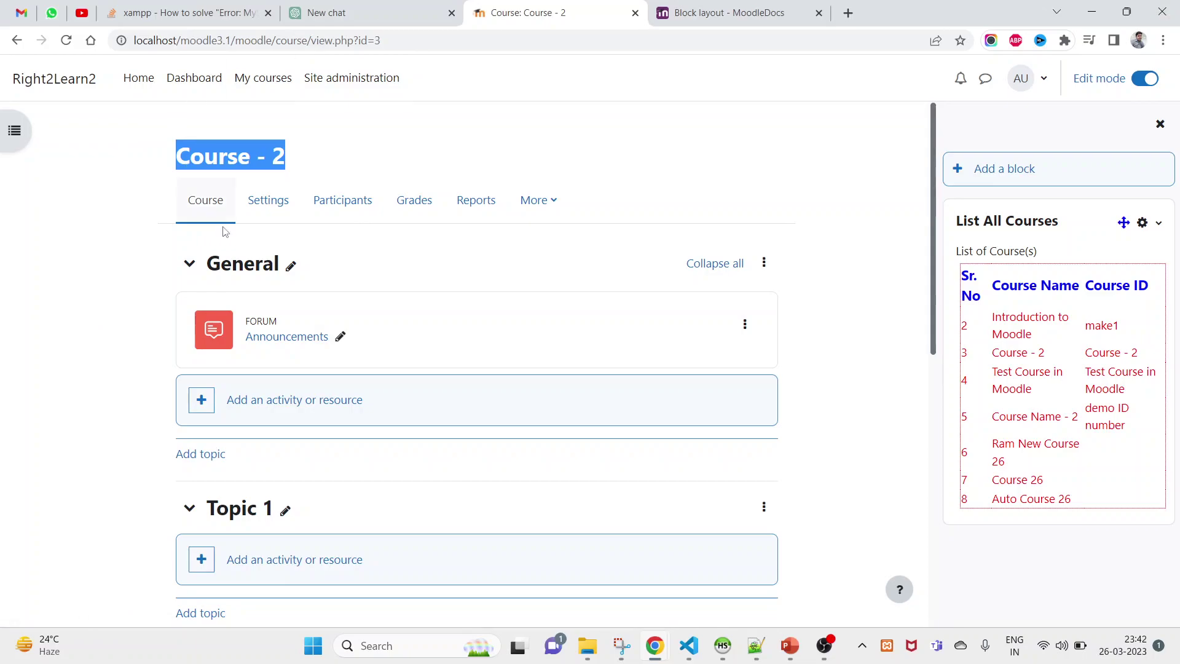
pyautogui.click(204, 91)
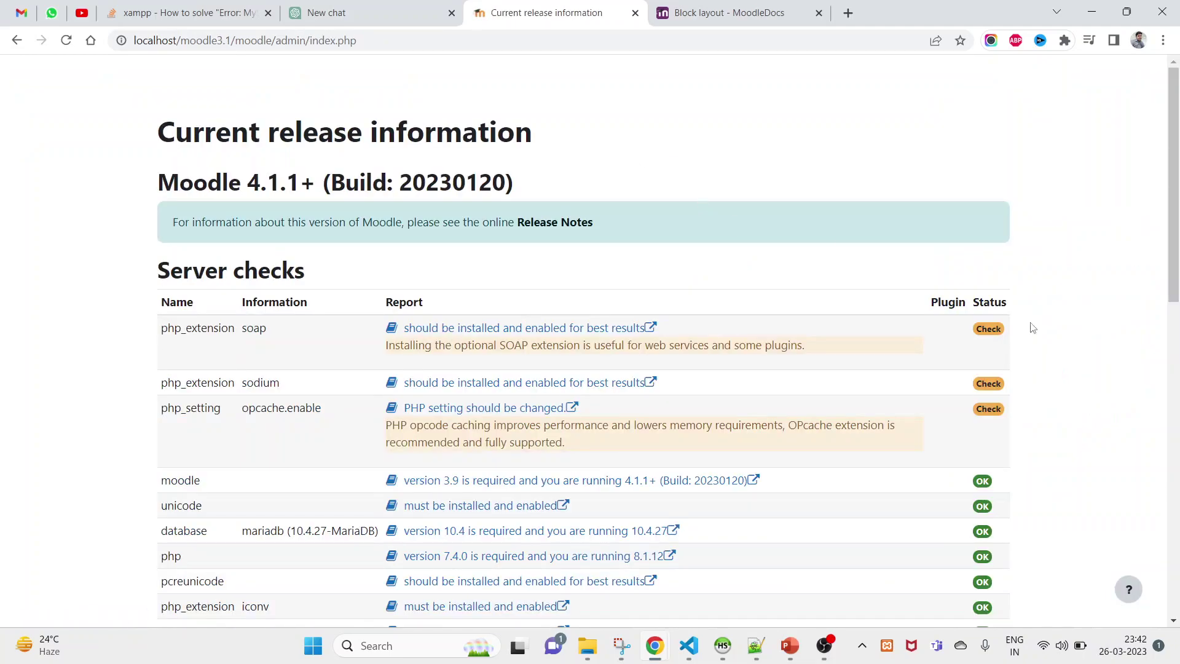
pyautogui.moveTo(1172, 252); pyautogui.dragTo(1172, 529)
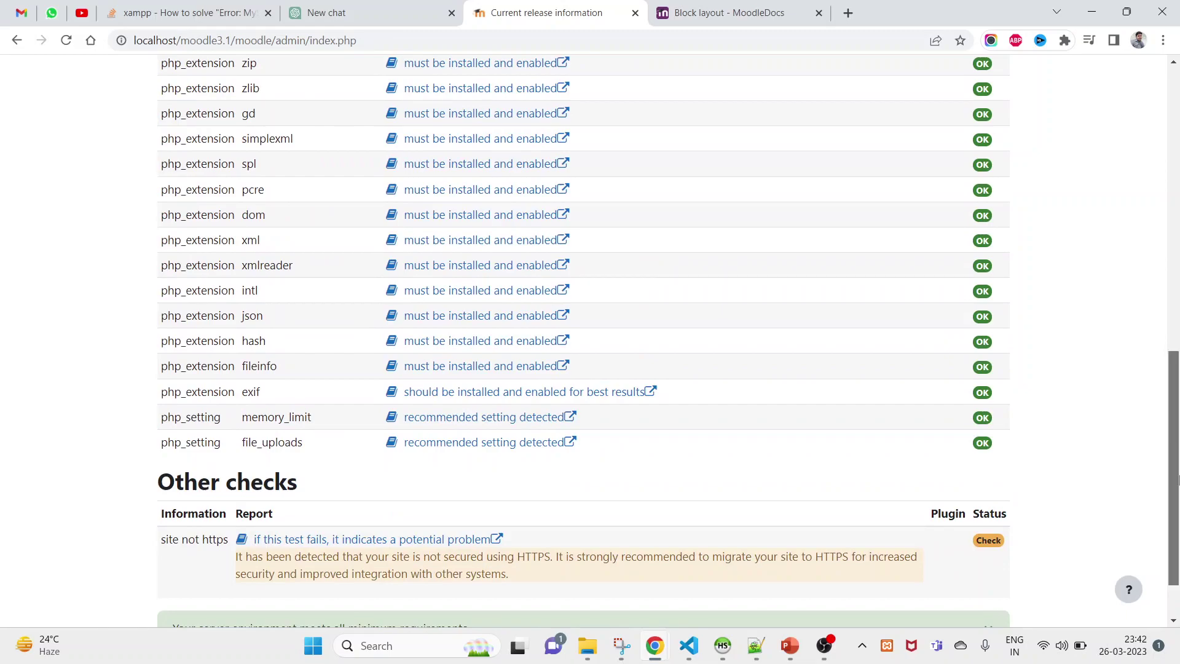
pyautogui.scroll(-2, 983, 492)
pyautogui.click(602, 601)
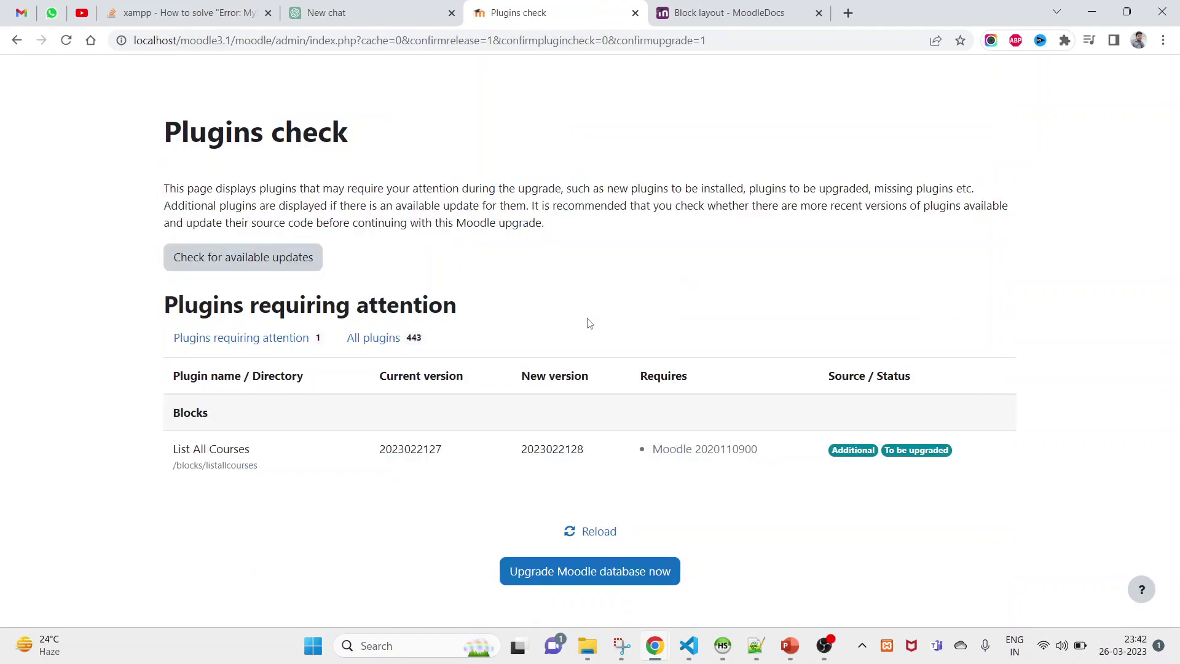
pyautogui.click(589, 573)
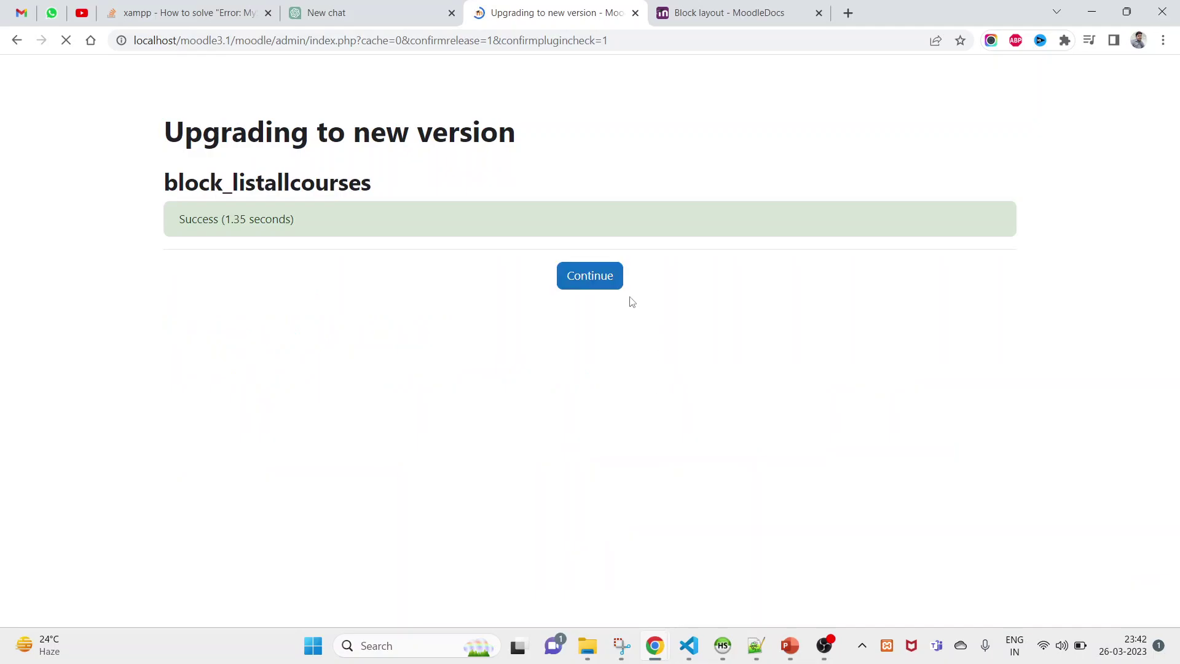
pyautogui.click(581, 284)
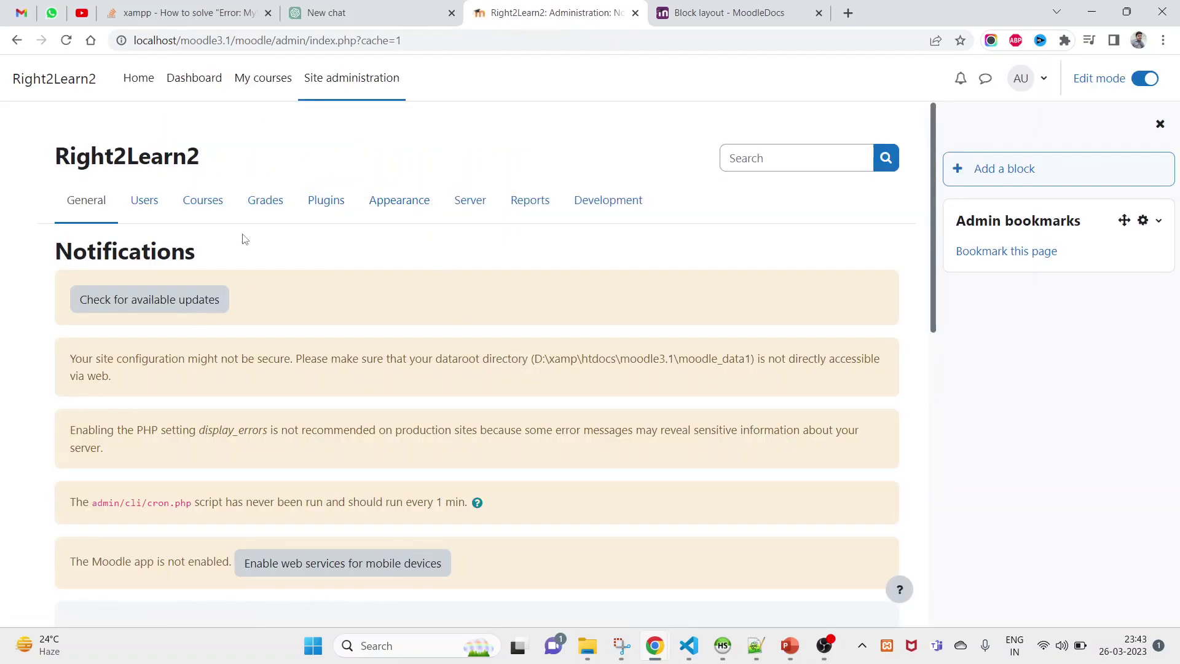
# Open Auto Course 26 from My courses to check its blocks, then return to VS Code.
pyautogui.click(251, 71)
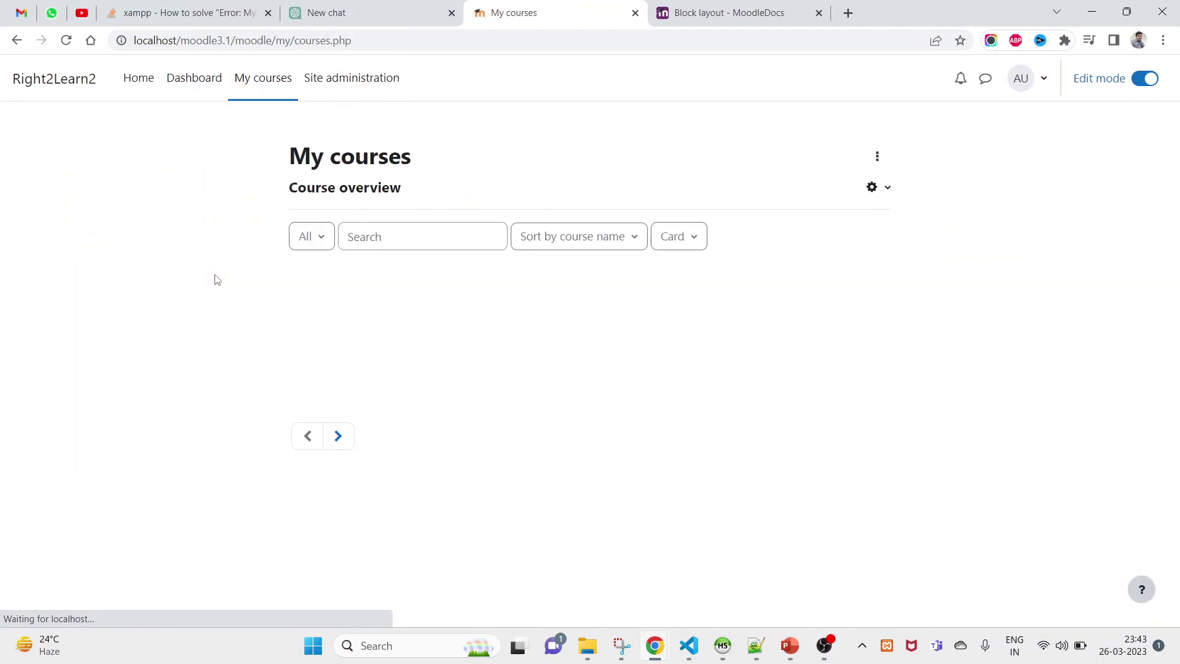
pyautogui.scroll(-2, 592, 488)
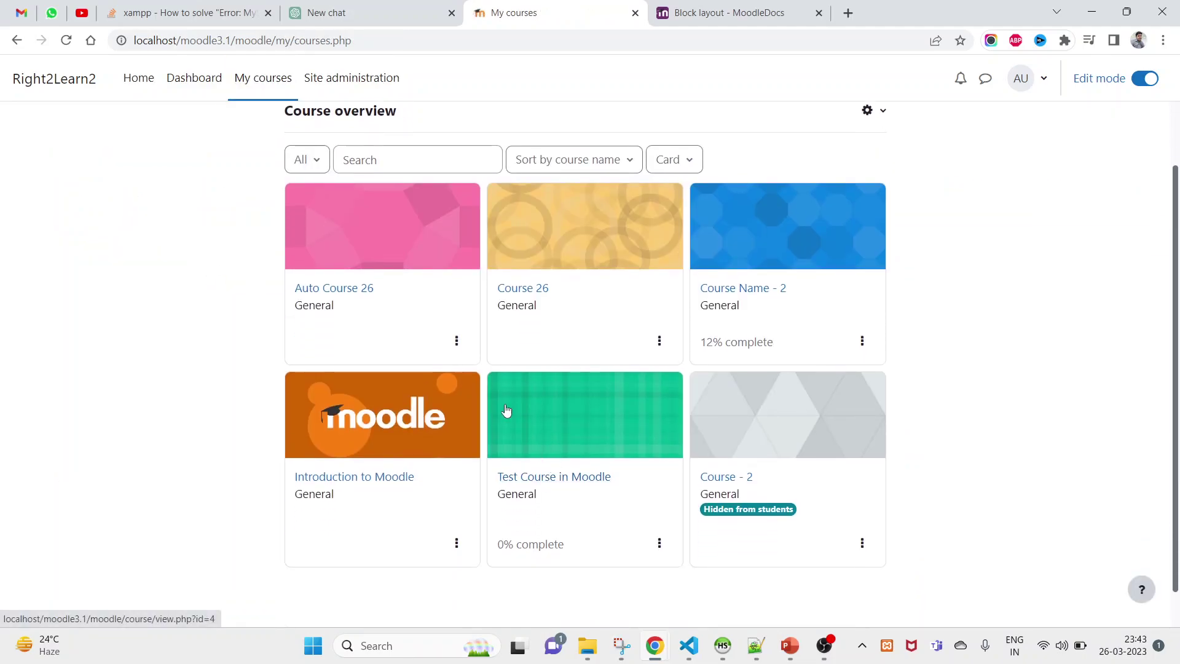
pyautogui.click(324, 294)
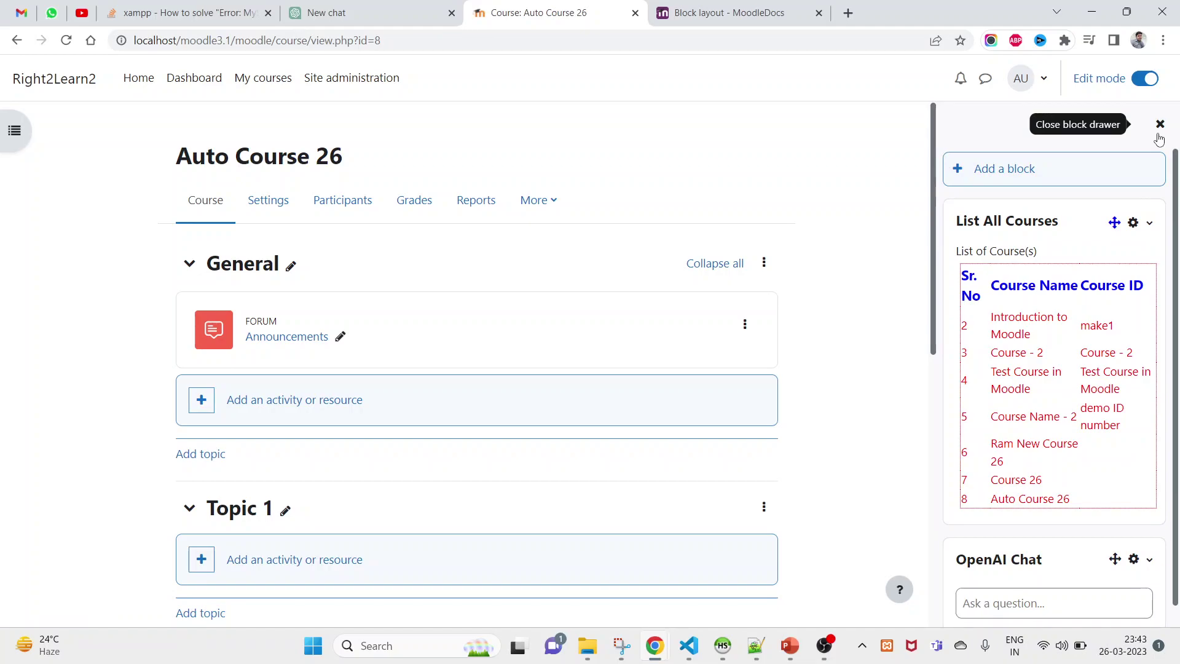
pyautogui.click(1159, 130)
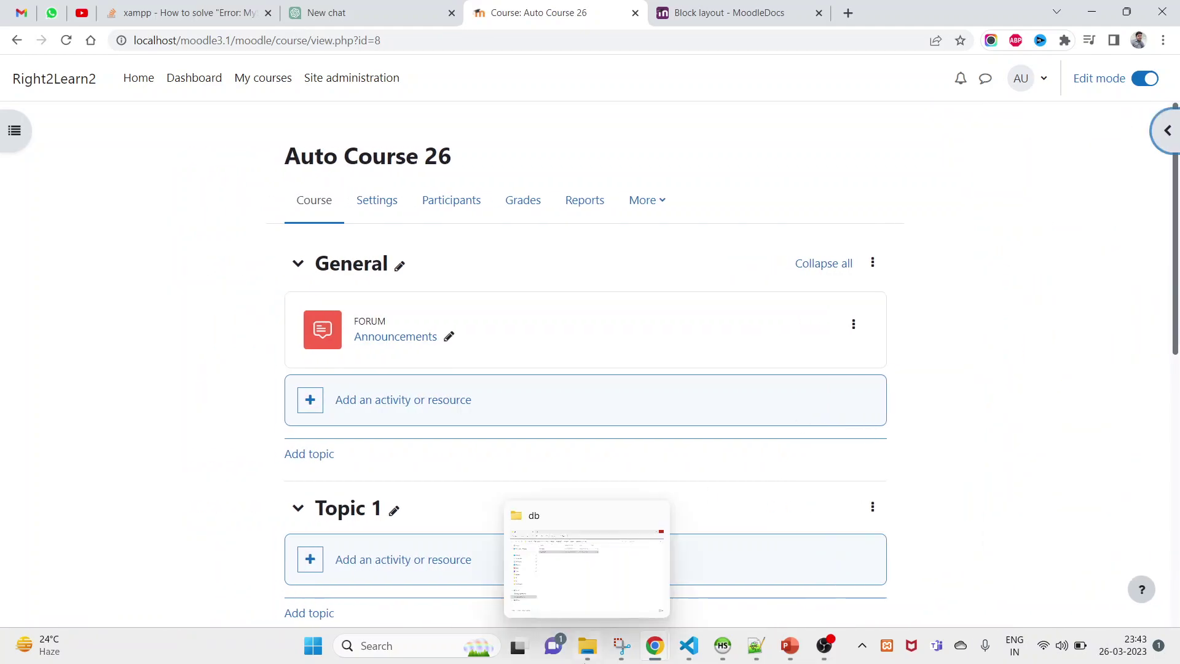
pyautogui.click(689, 646)
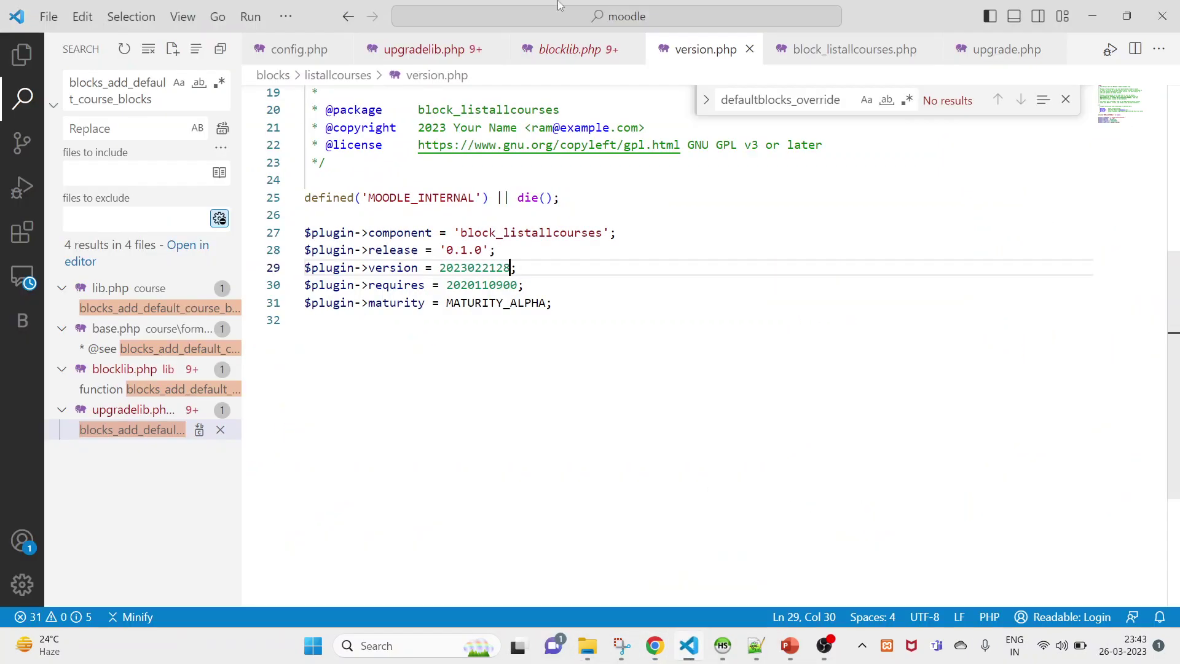
# Select config.php's defaultblocks_override line 1190, then bring back the Auto Course 26 browser window.
pyautogui.click(293, 51)
pyautogui.click(766, 410)
pyautogui.moveTo(767, 431); pyautogui.dragTo(297, 424)
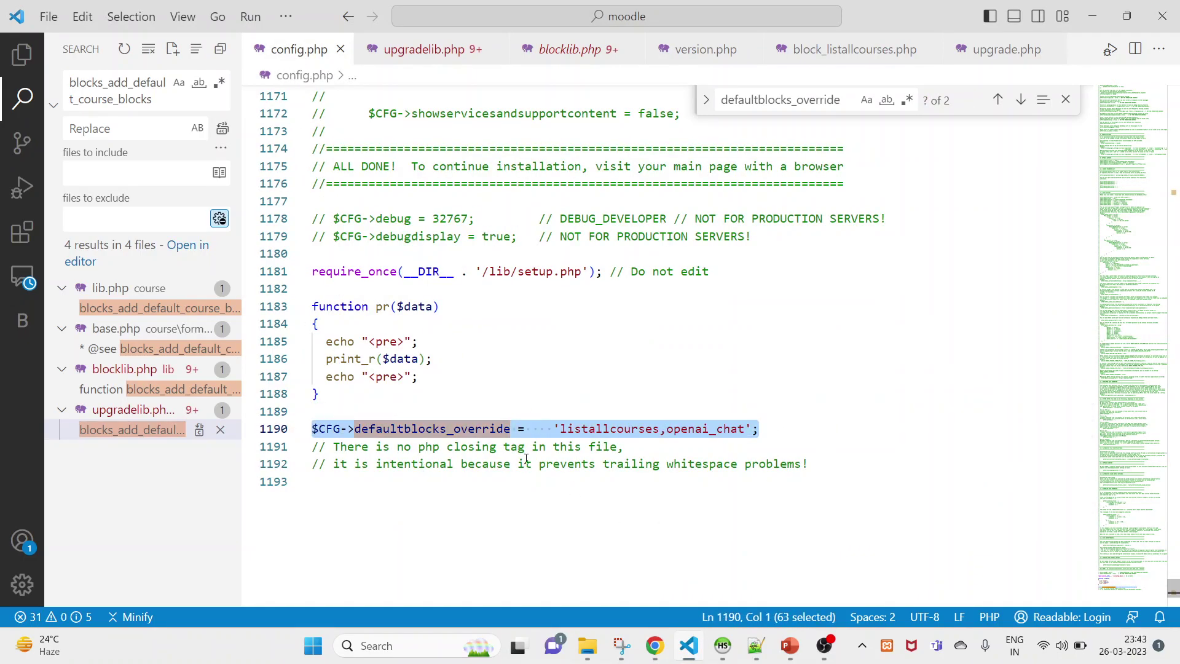
pyautogui.click(655, 646)
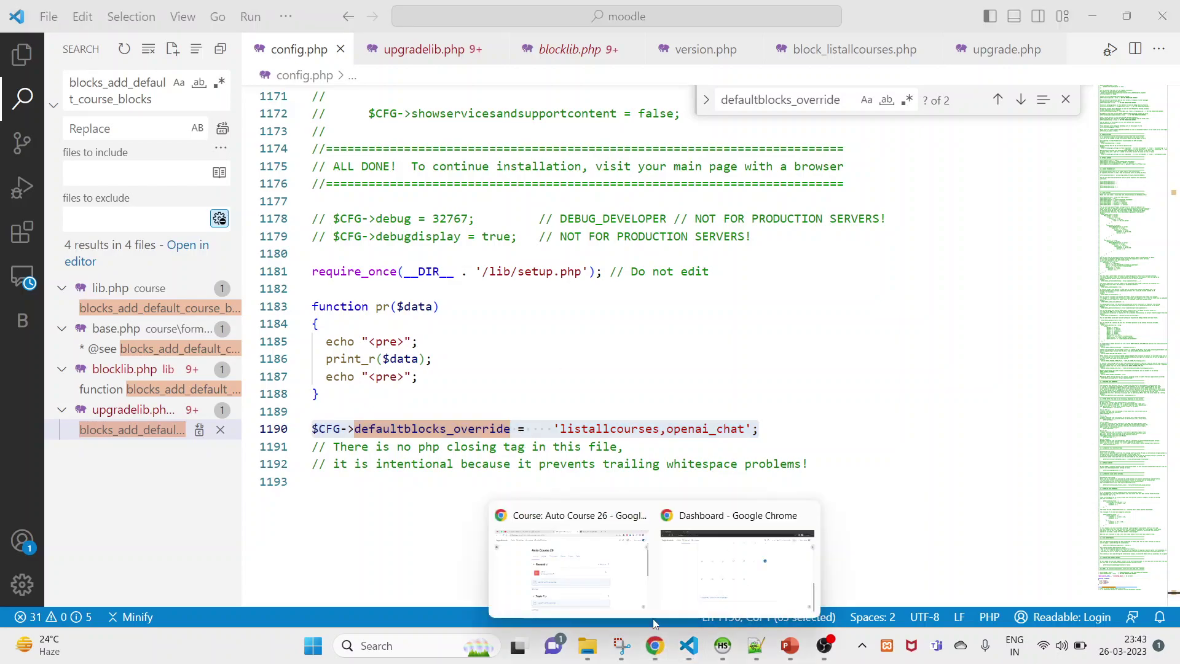
pyautogui.click(574, 575)
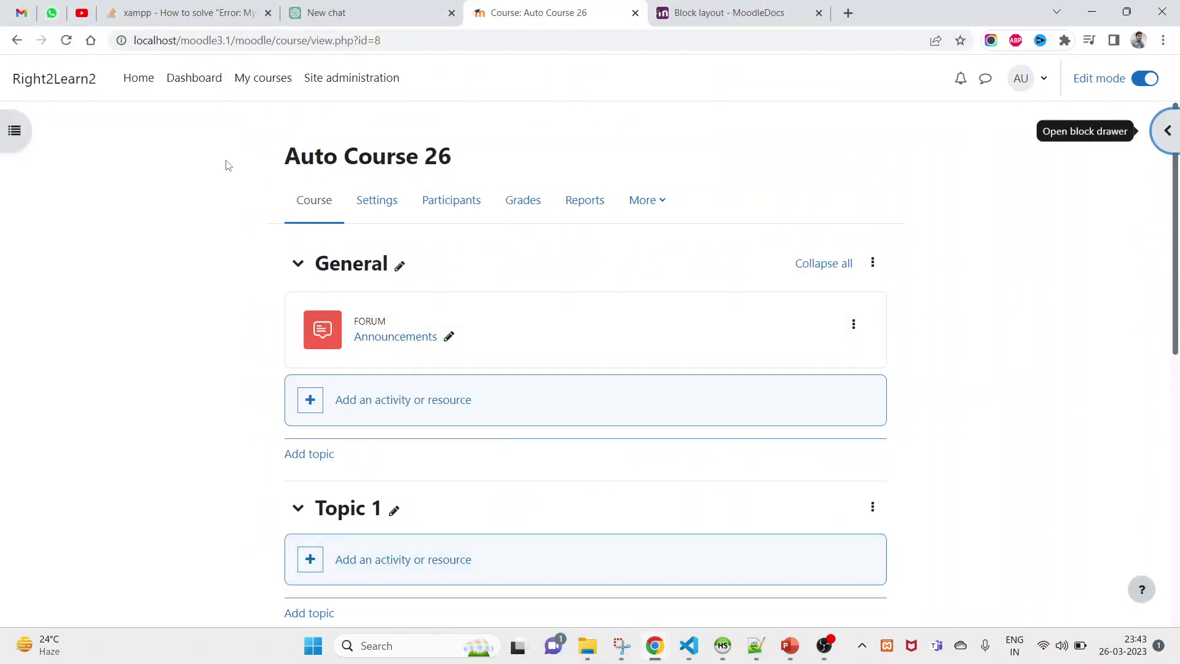
# Open Course - 2 and confirm its List All Courses and OpenAI Chat blocks.
pyautogui.click(243, 89)
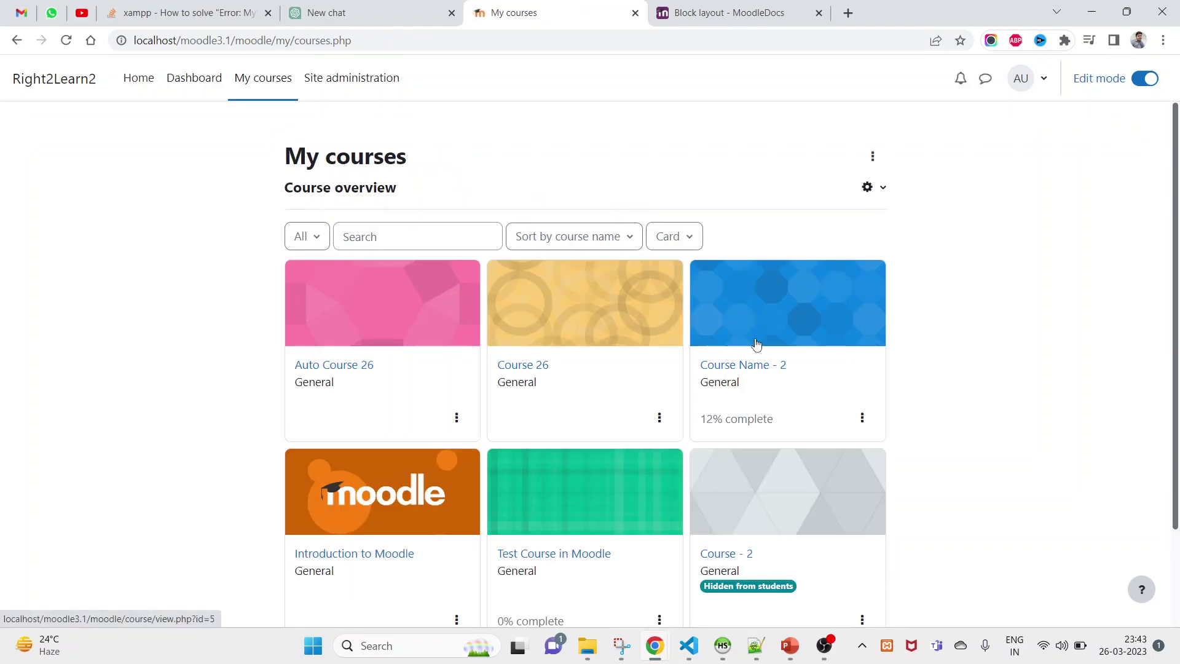
pyautogui.scroll(-1, 755, 344)
pyautogui.scroll(-1, 756, 344)
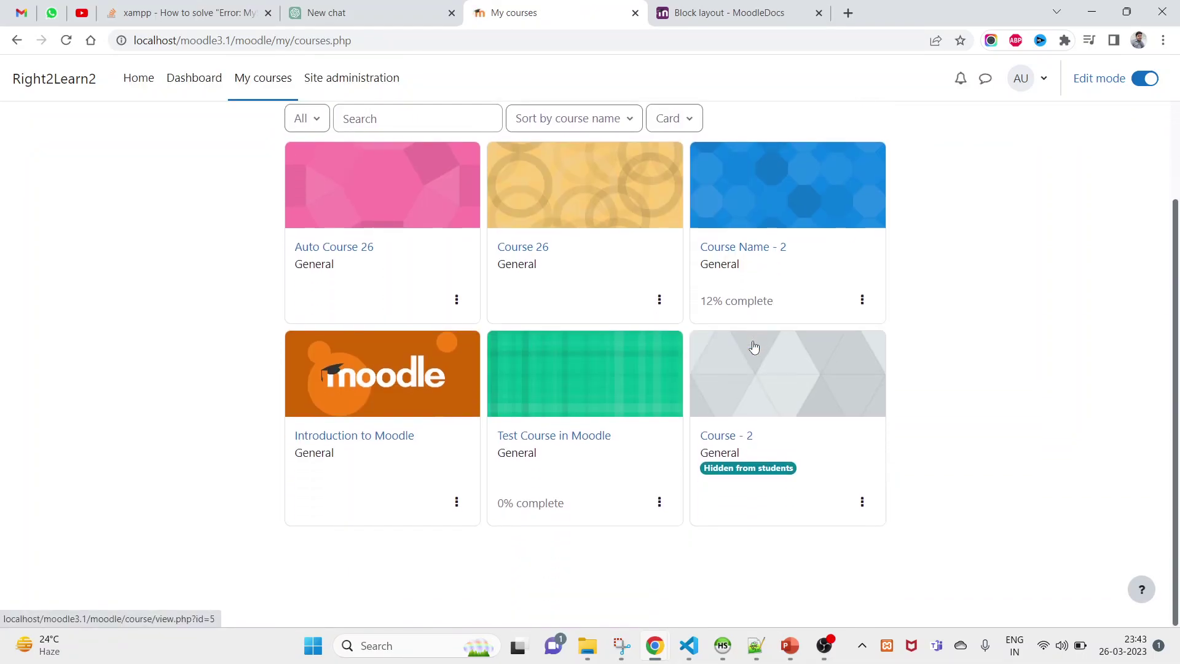
pyautogui.click(727, 439)
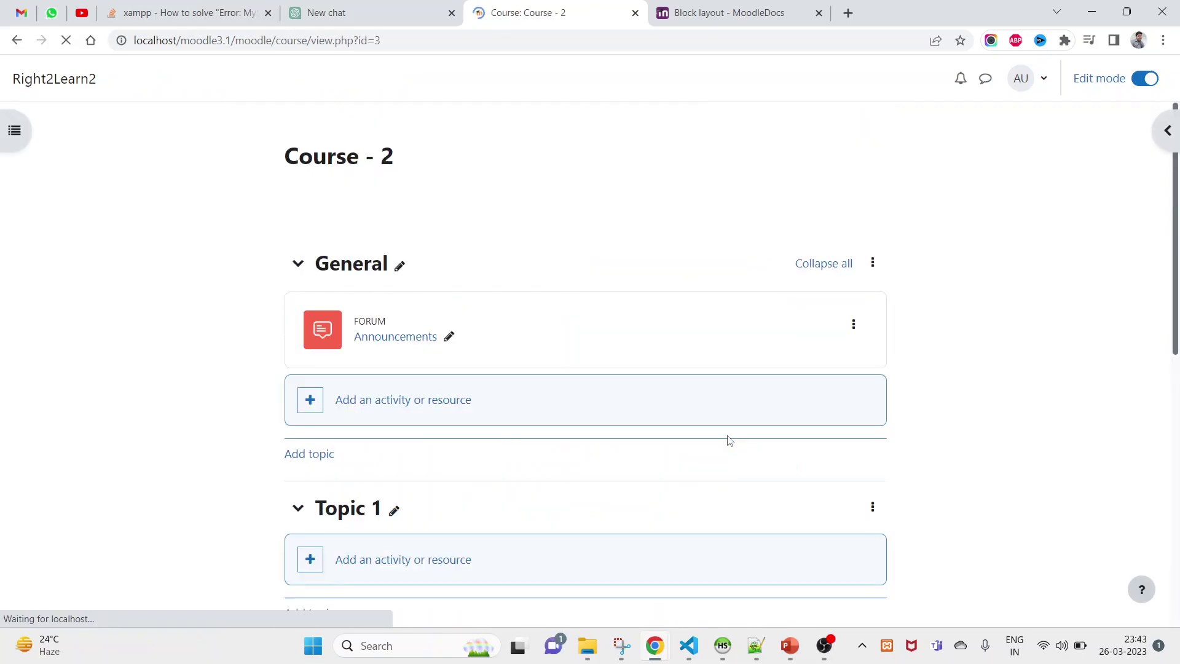
pyautogui.click(1167, 130)
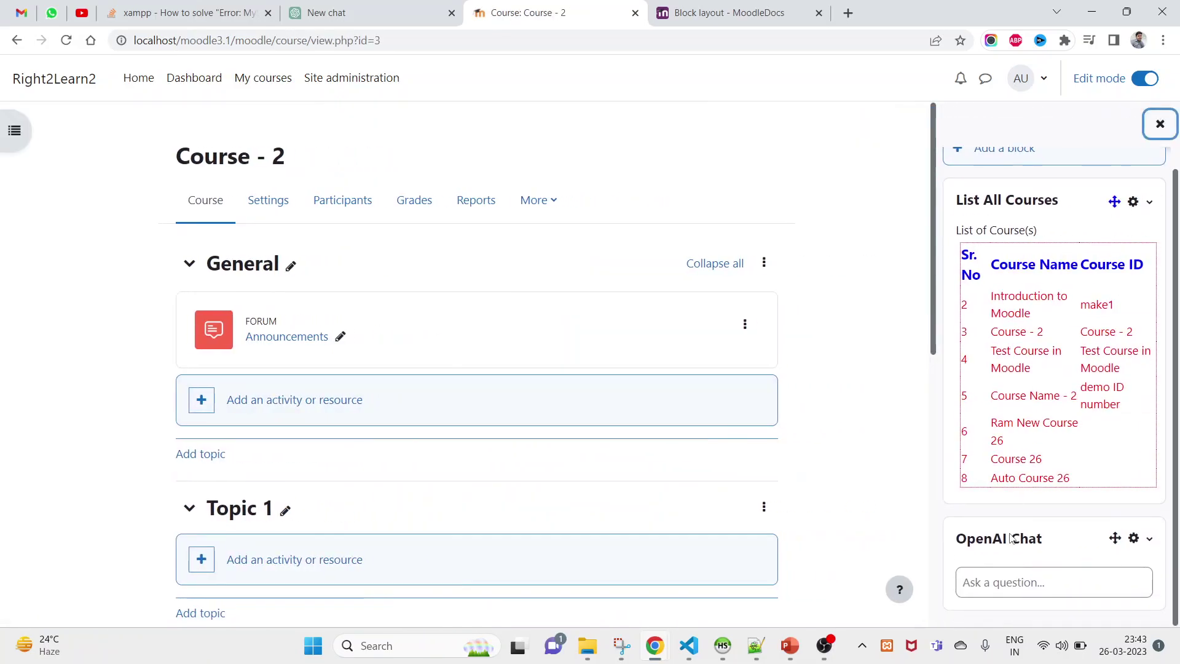
pyautogui.moveTo(1038, 490); pyautogui.dragTo(954, 219)
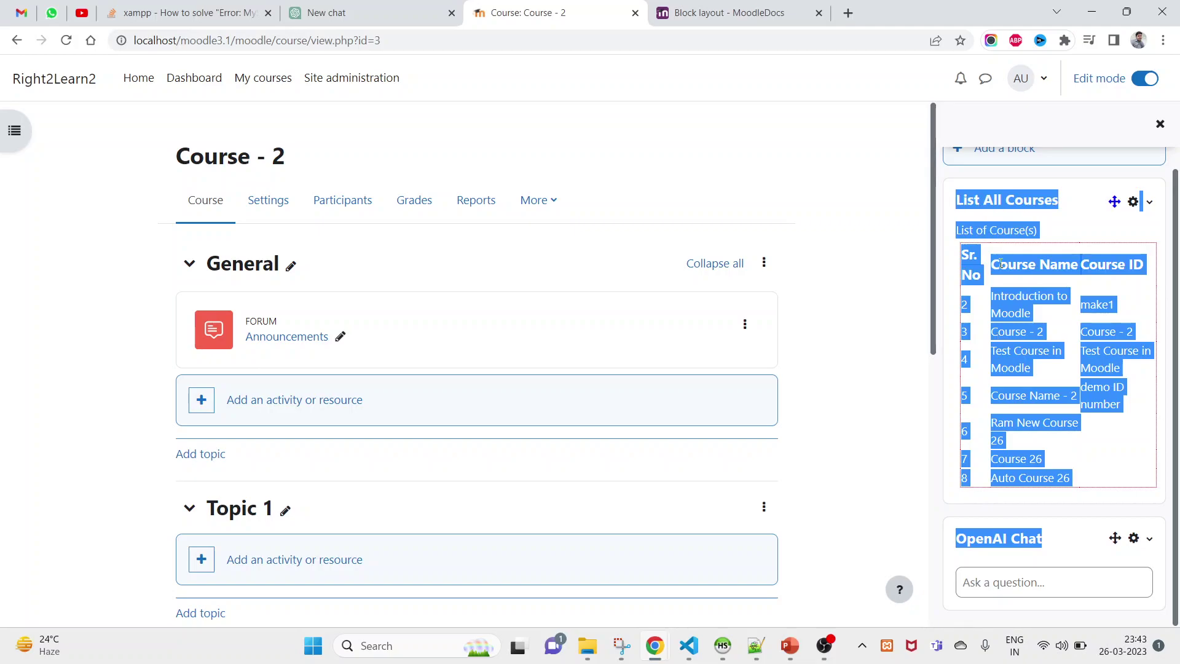
pyautogui.tripleClick(1021, 539)
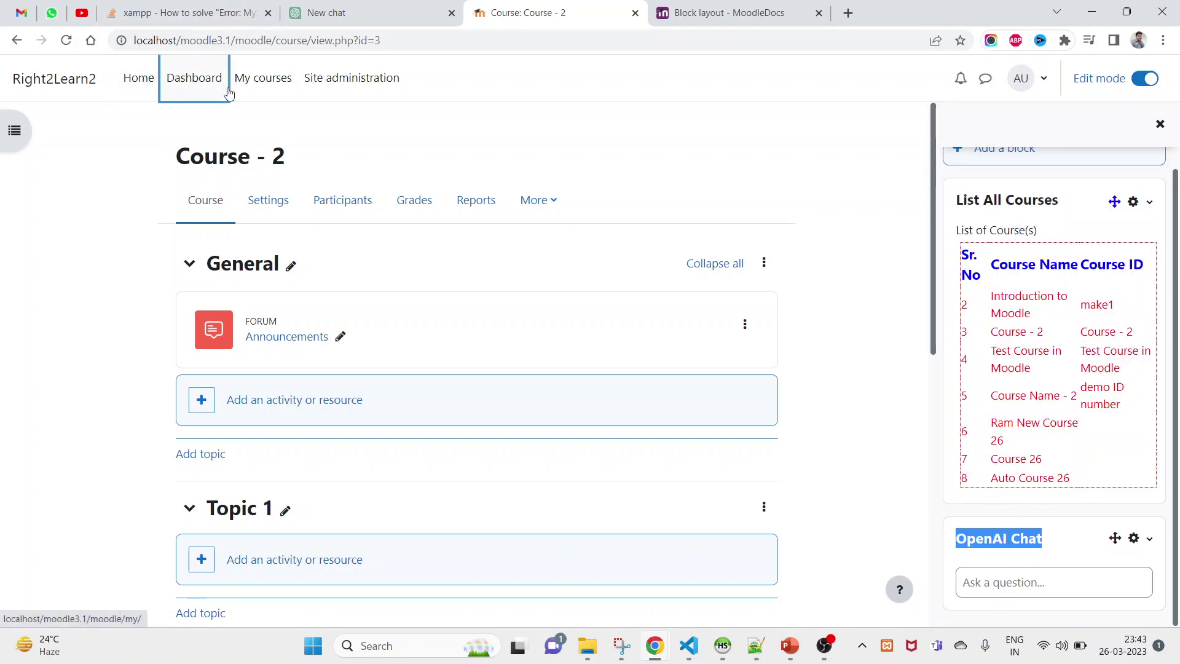
# Confirm Course 26 and Course Name - 2 also show both blocks.
pyautogui.click(263, 79)
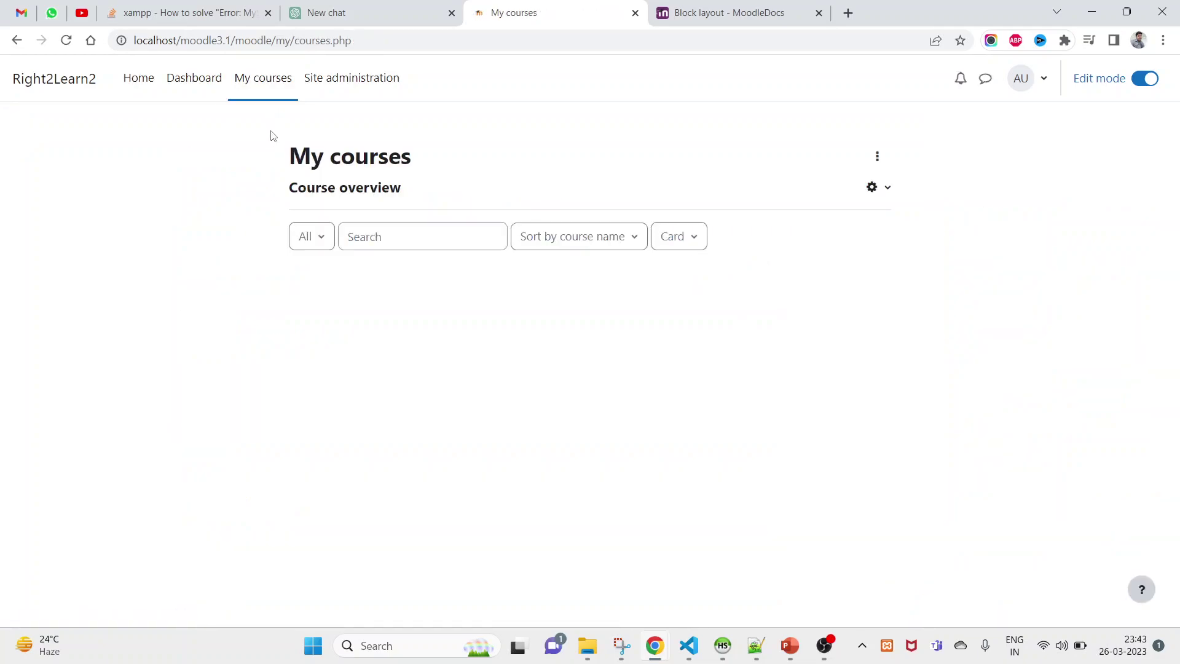
pyautogui.scroll(-2, 934, 400)
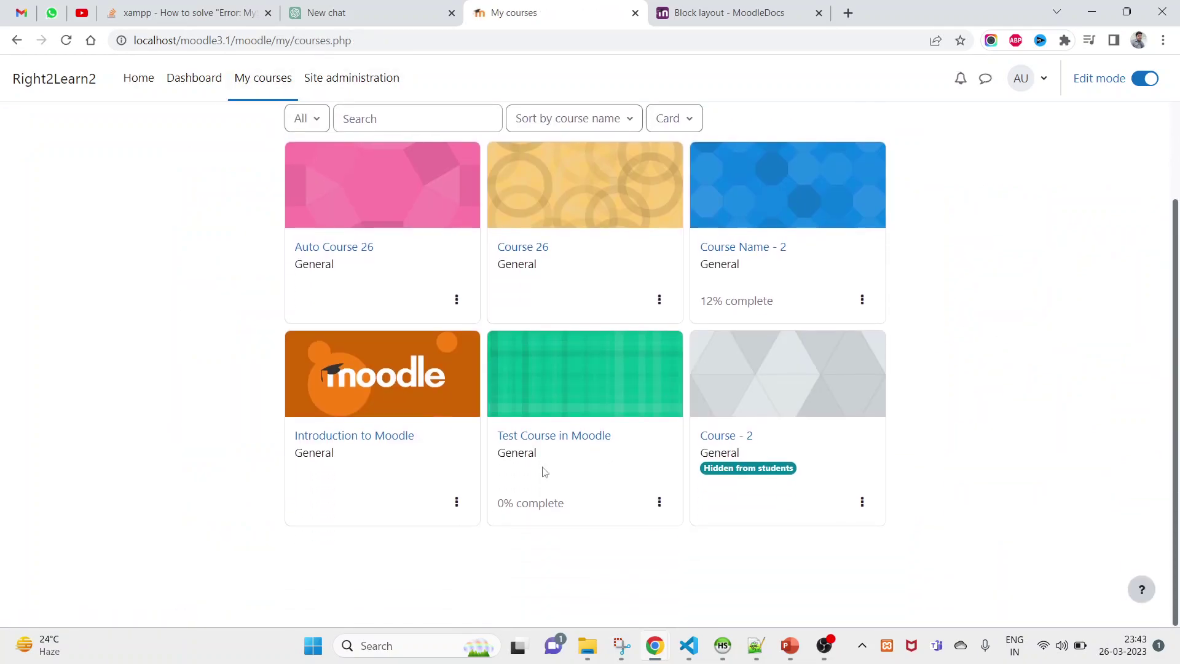
pyautogui.scroll(1, 676, 261)
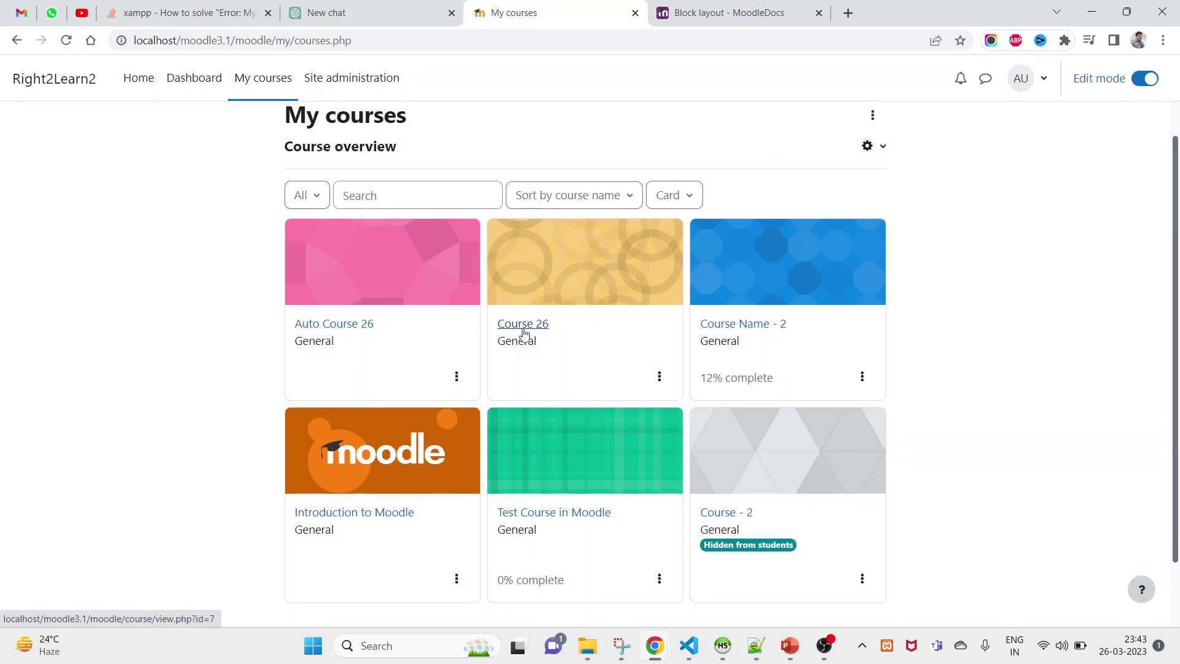
pyautogui.click(523, 324)
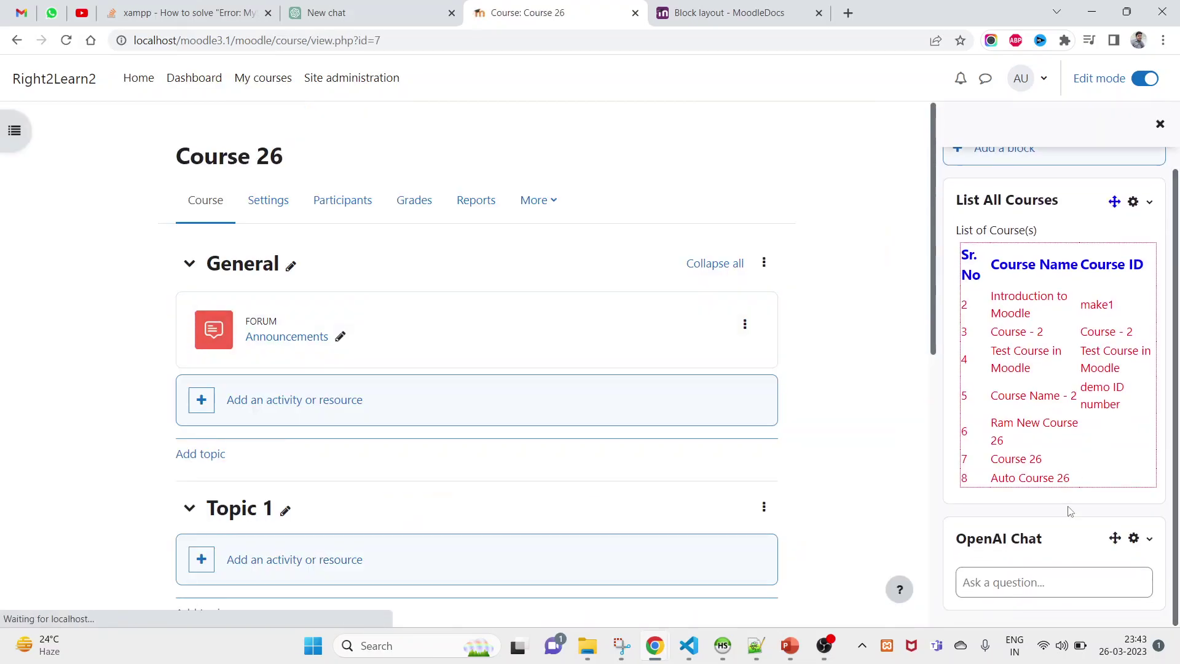
pyautogui.moveTo(1070, 512); pyautogui.dragTo(956, 184)
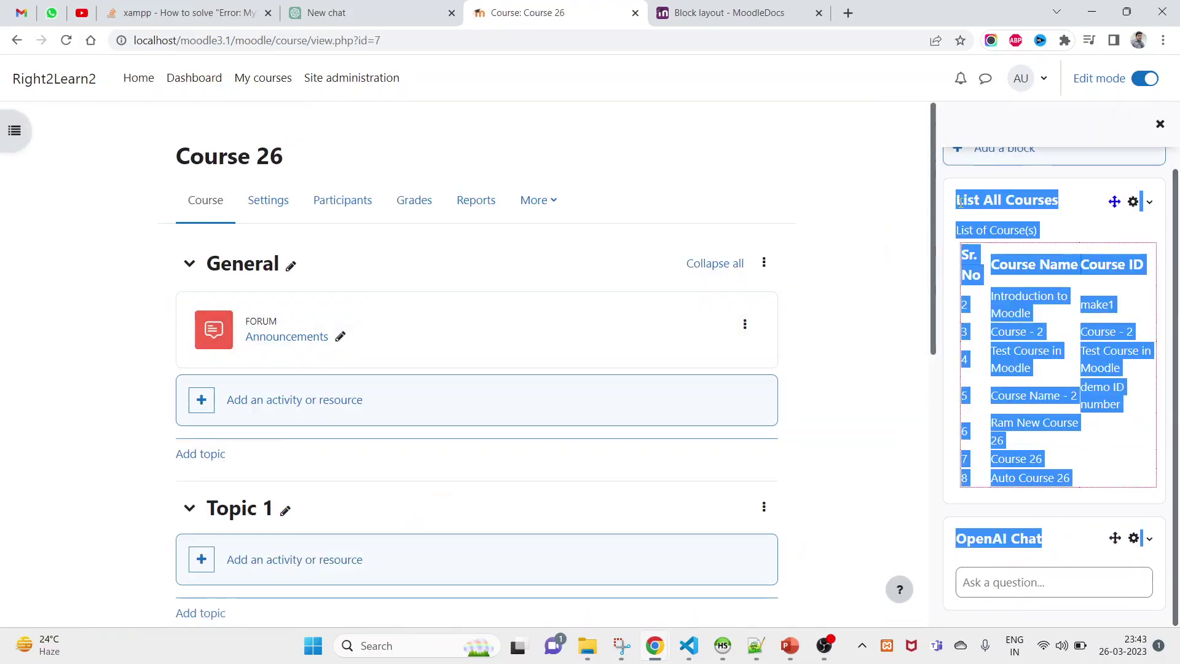
pyautogui.click(17, 40)
pyautogui.click(748, 326)
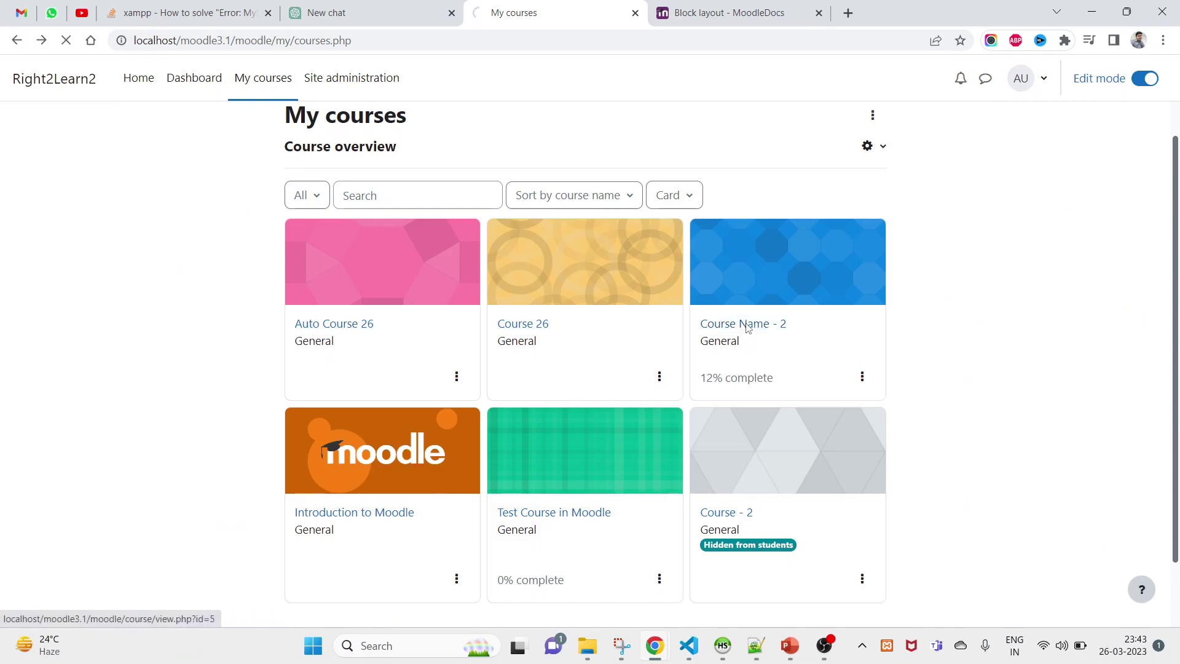
pyautogui.moveTo(1058, 551); pyautogui.dragTo(956, 195)
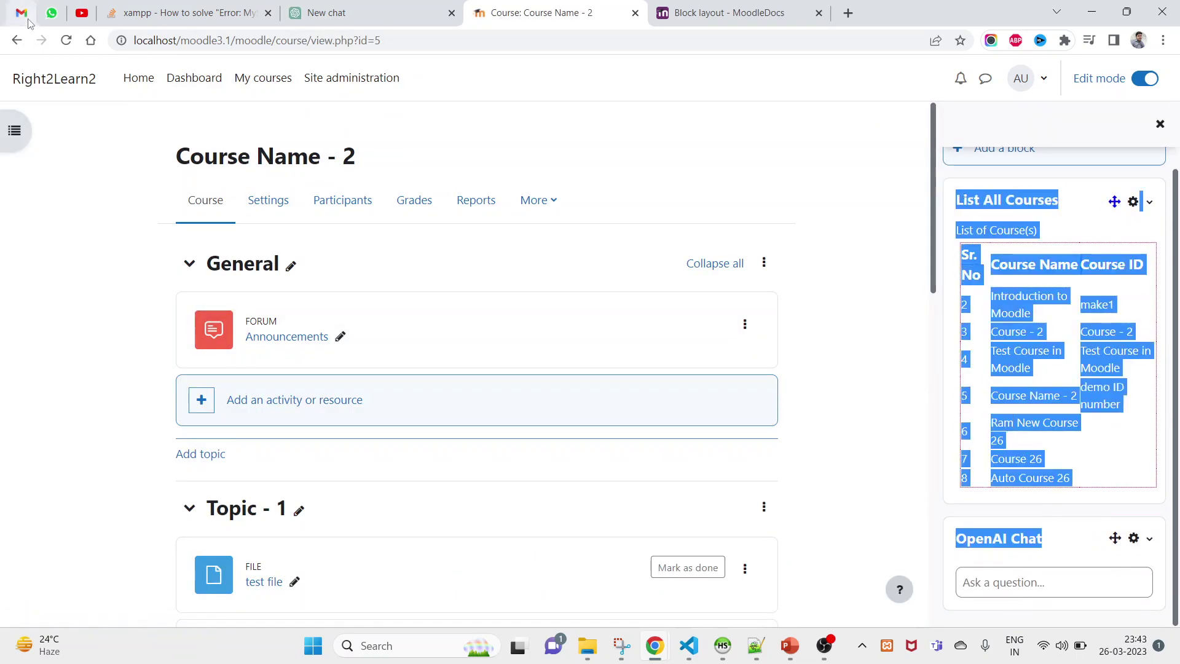
# Check Introduction to Moodle's blocks, then return to Visual Studio Code.
pyautogui.click(17, 41)
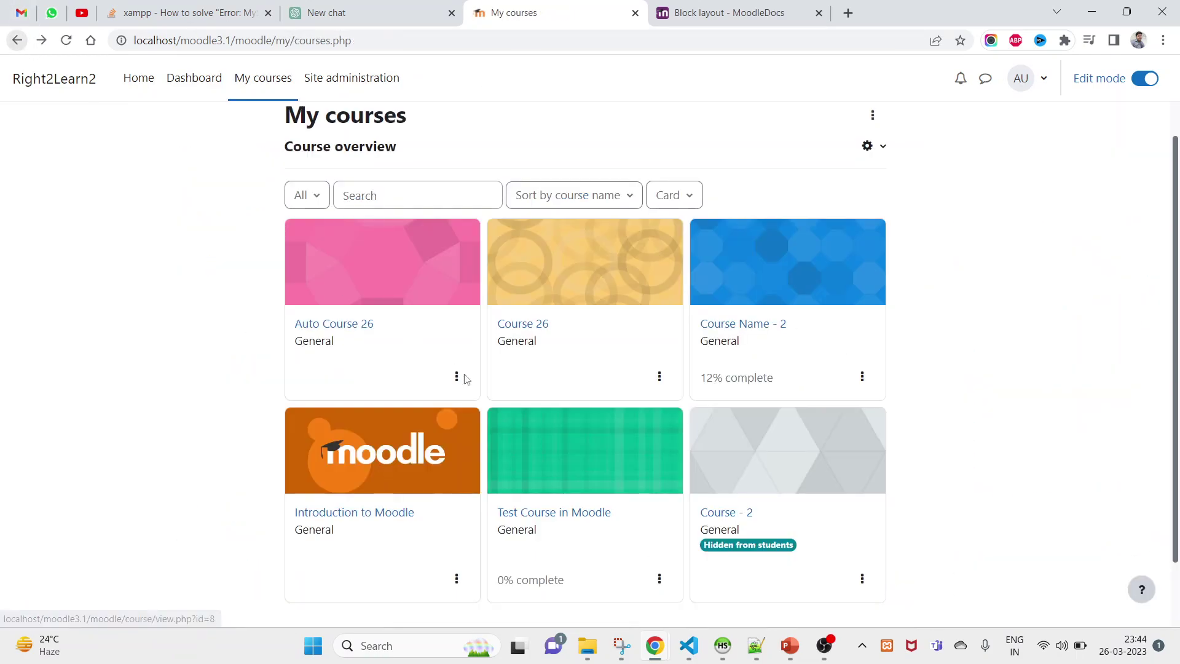
pyautogui.click(368, 512)
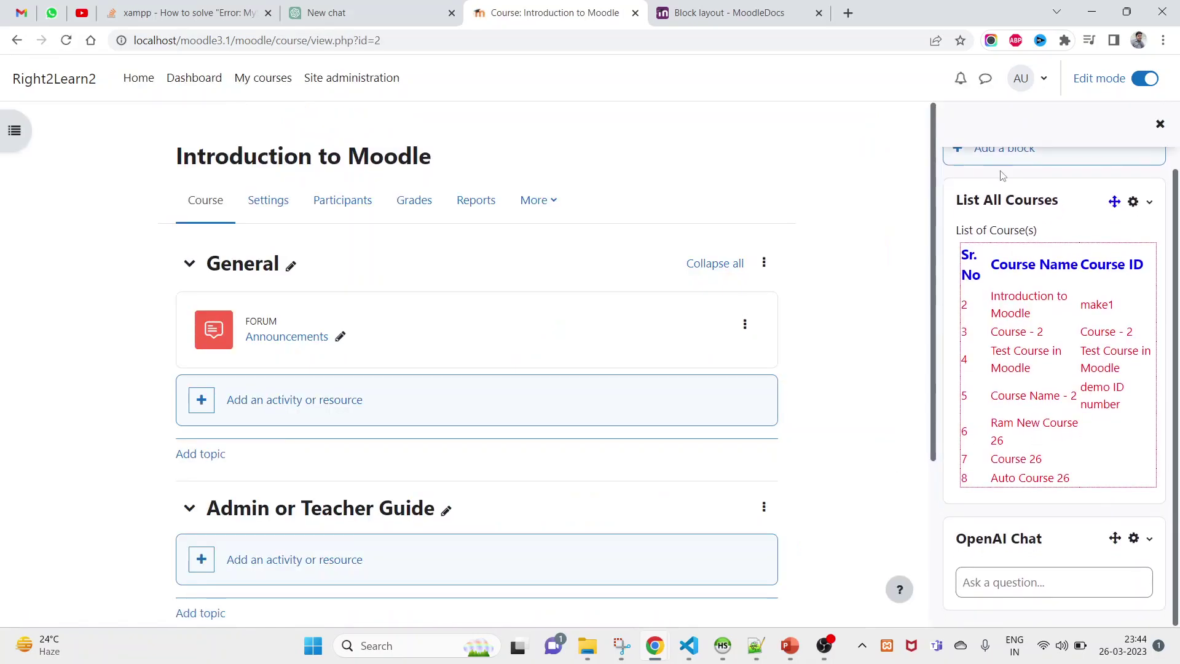
pyautogui.scroll(-1, 1036, 411)
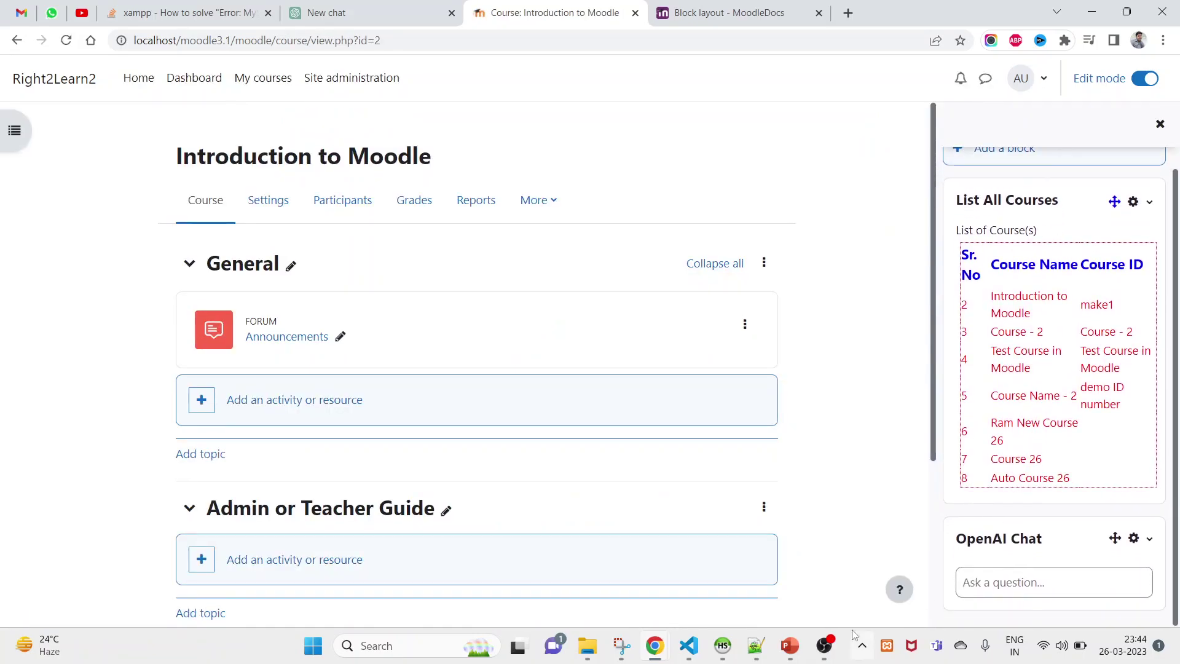
pyautogui.moveTo(825, 645)
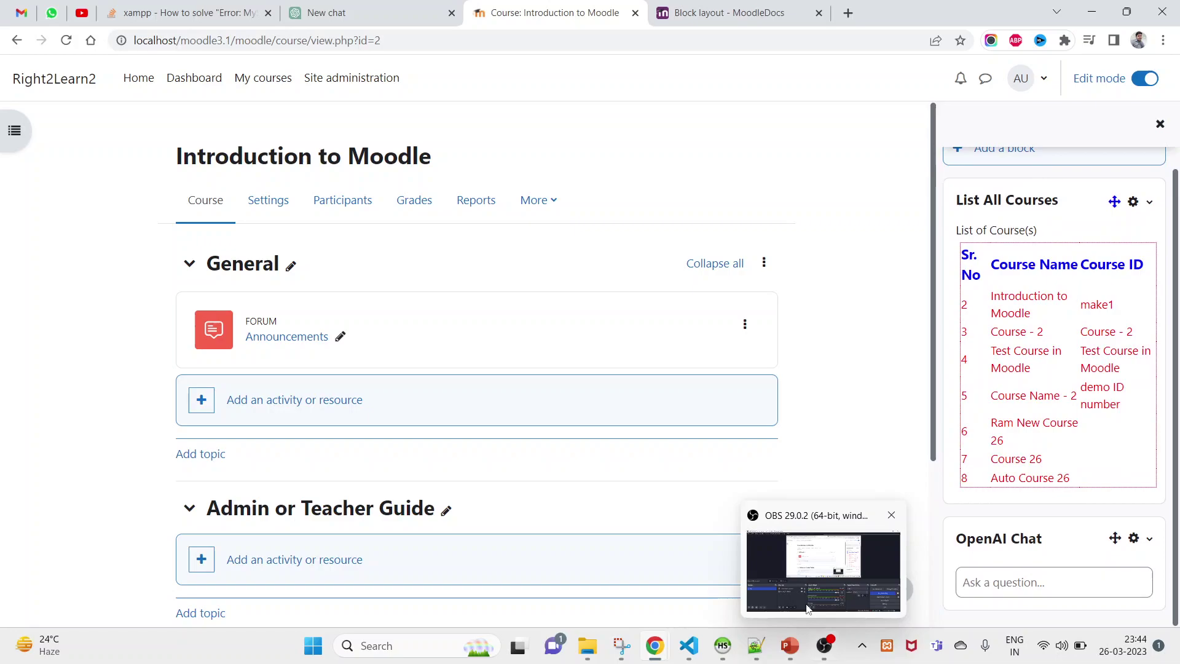
pyautogui.click(689, 645)
# Select the defaultblocks_override line 1190 in config.php.
pyautogui.click(807, 437)
pyautogui.moveTo(765, 429); pyautogui.dragTo(315, 423)
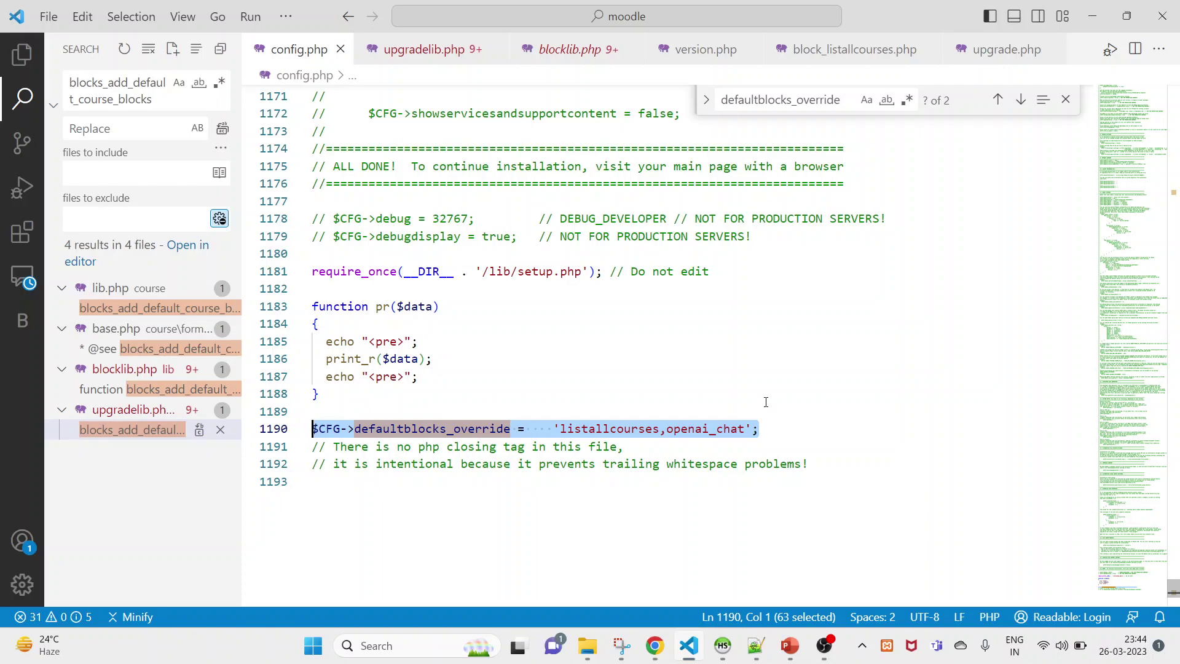
pyautogui.click(798, 431)
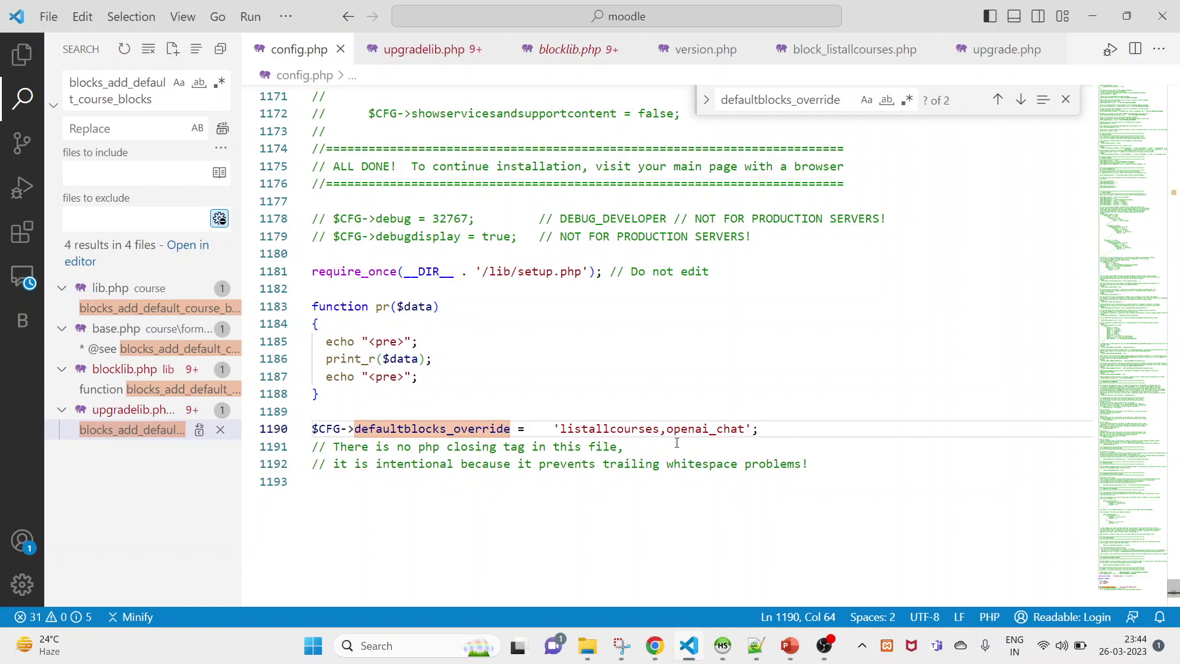
pyautogui.click(462, 446)
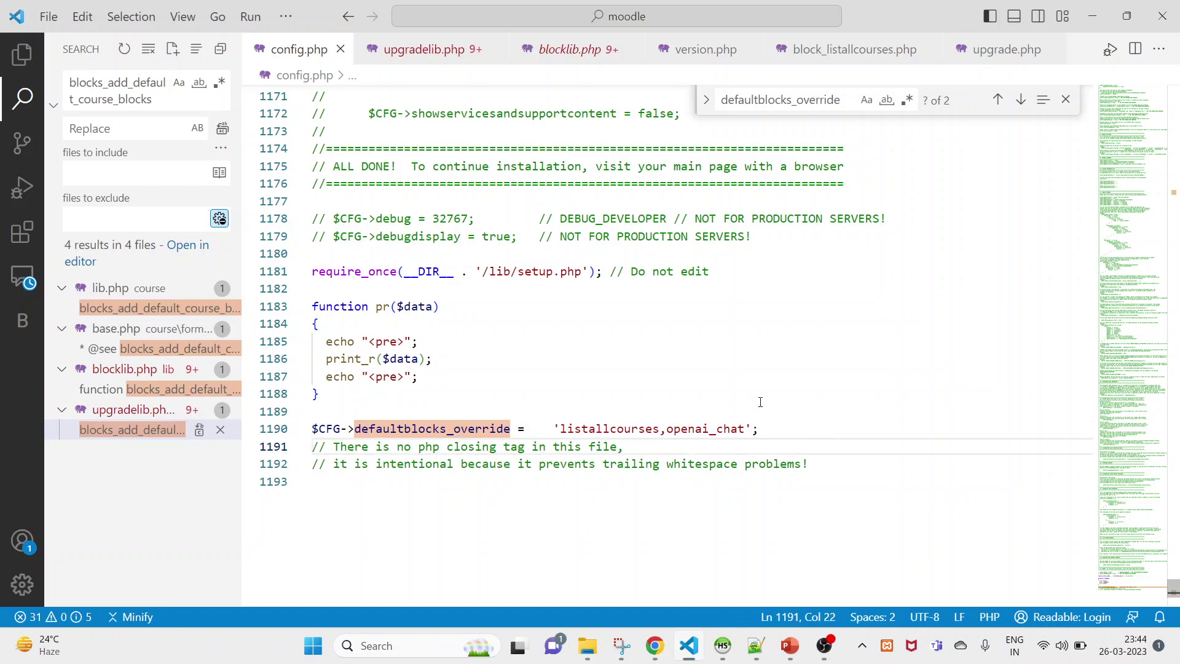
pyautogui.tripleClick(767, 426)
pyautogui.click(767, 426)
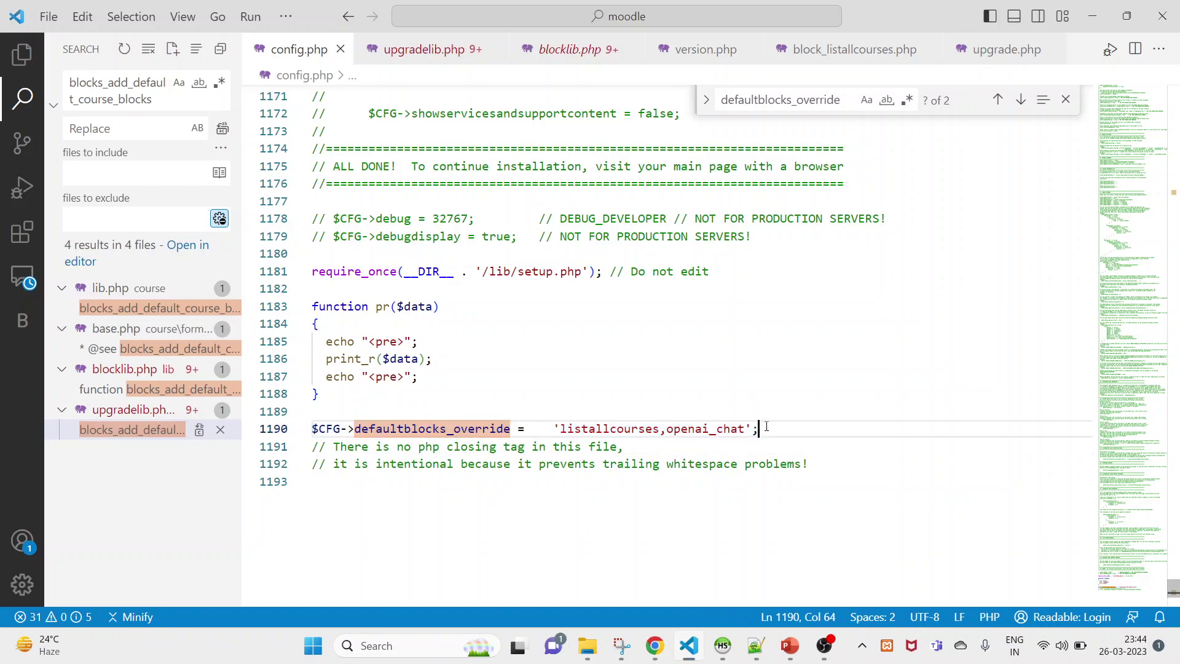
pyautogui.tripleClick(767, 427)
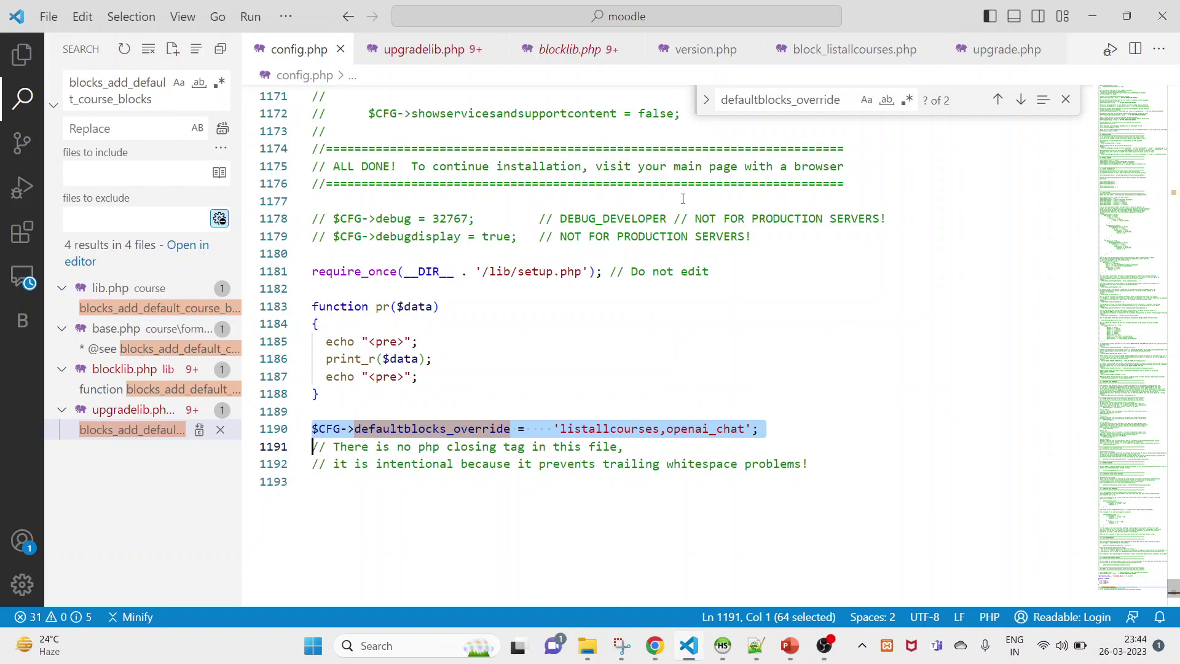
# Copy the block-reset code on lines 111–118 of upgrade.php.
pyautogui.click(821, 55)
pyautogui.click(973, 59)
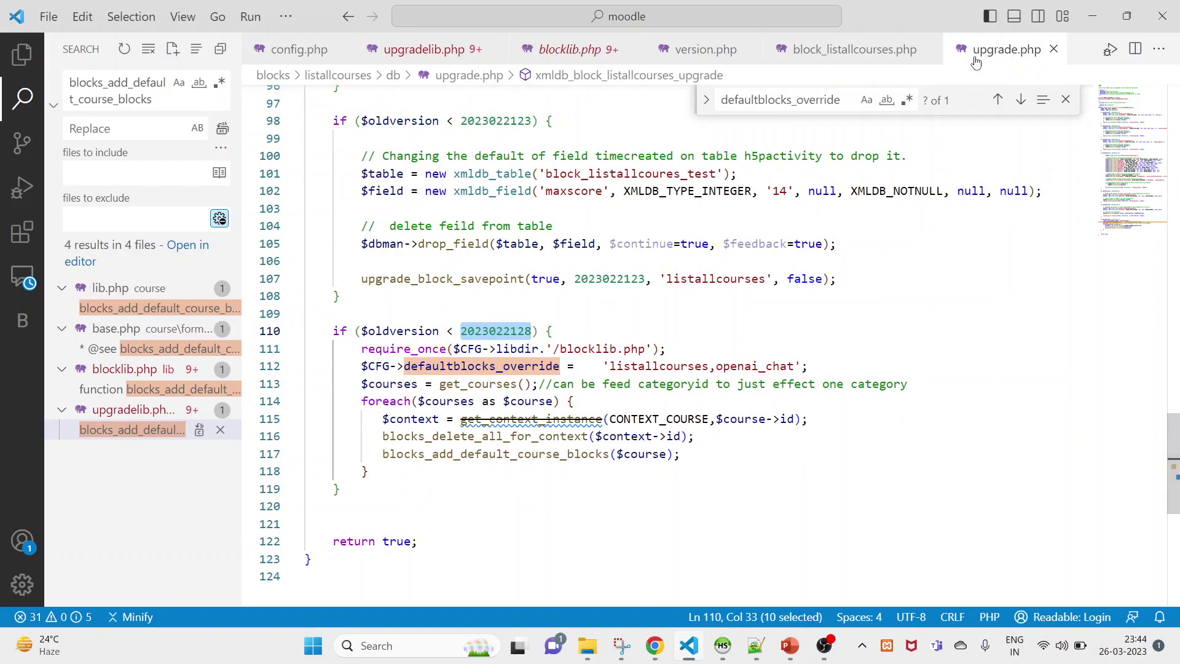
pyautogui.moveTo(366, 492); pyautogui.dragTo(596, 325)
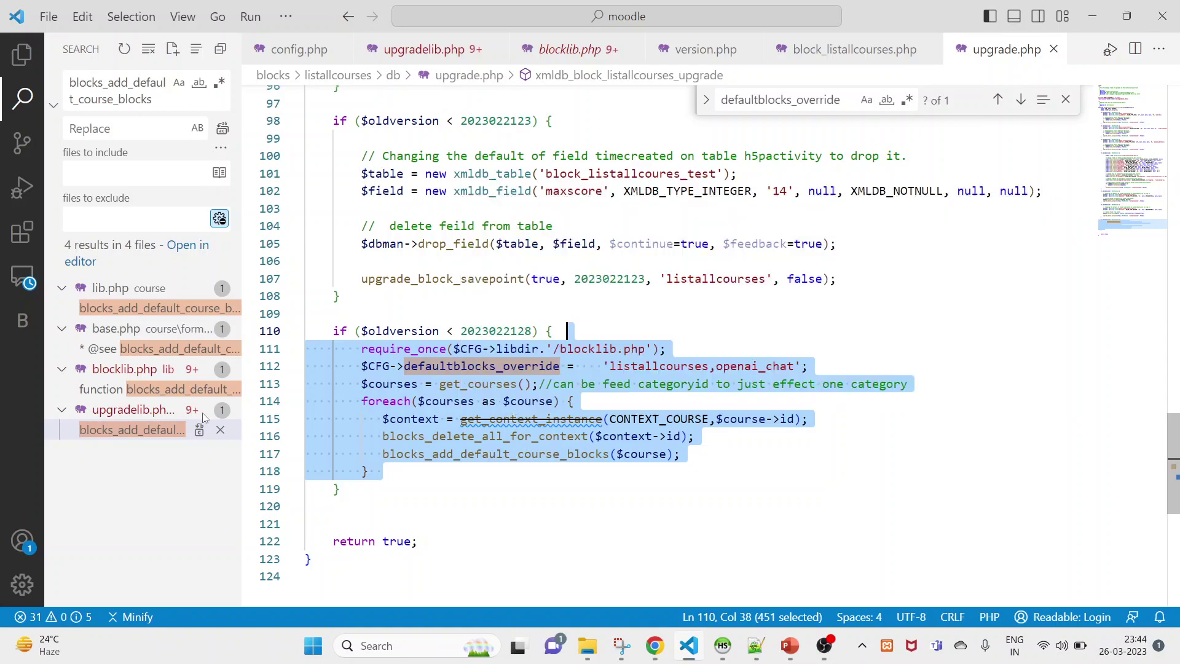
pyautogui.rightClick(399, 395)
pyautogui.click(450, 431)
pyautogui.click(552, 330)
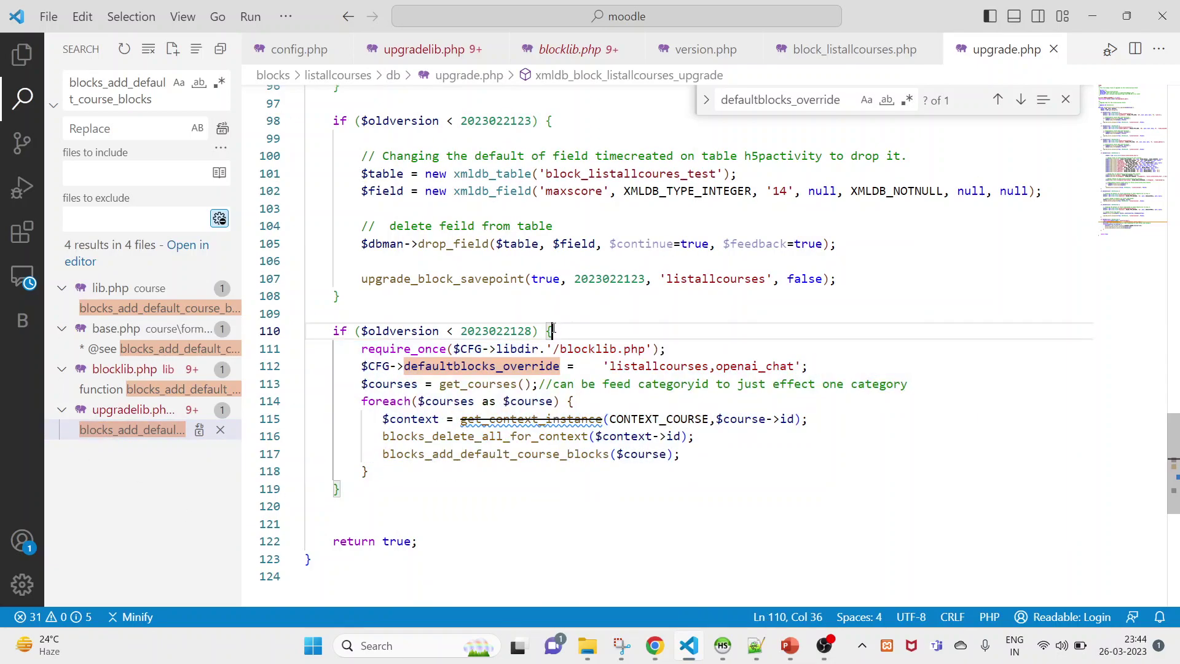
pyautogui.moveTo(369, 471); pyautogui.dragTo(552, 330)
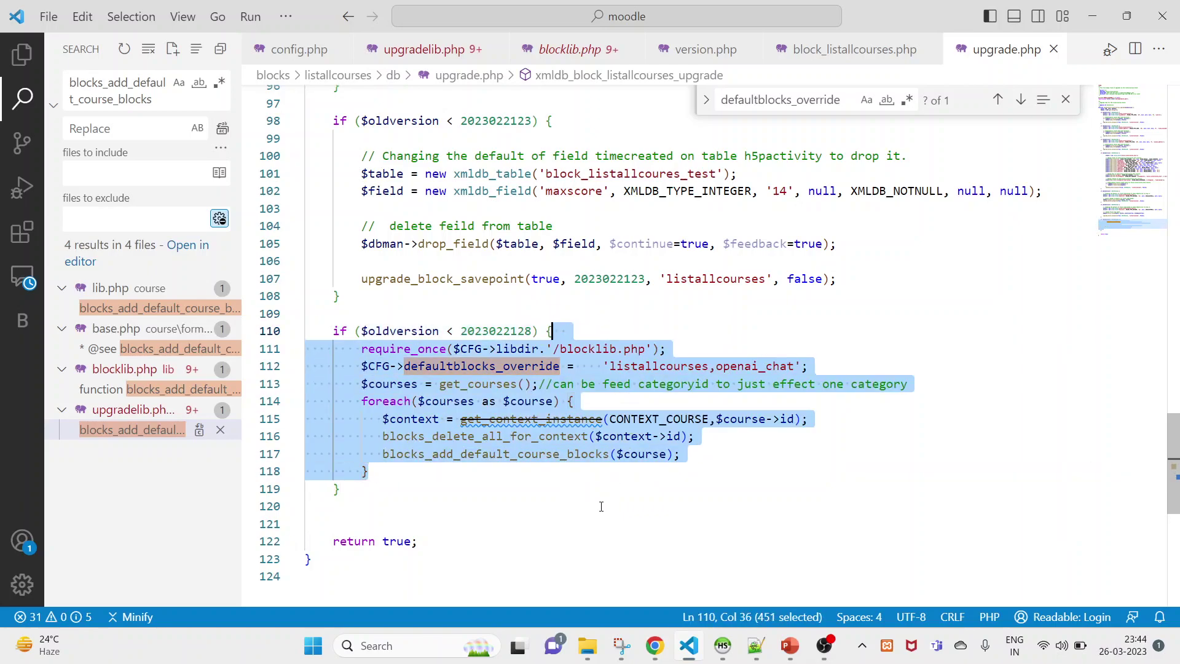